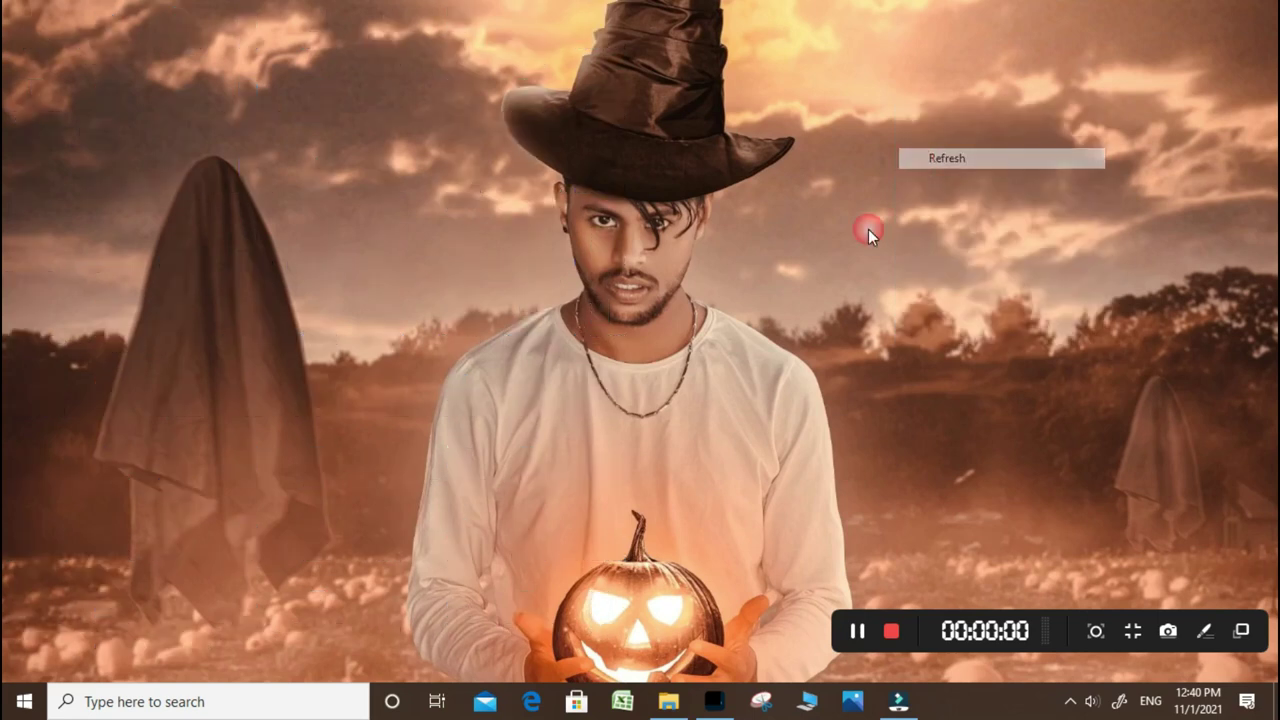
Step: Place the 'back' pumpkin-field sunset image as a layer filling the canvas, then bring over the mofel image
left_click(715, 699)
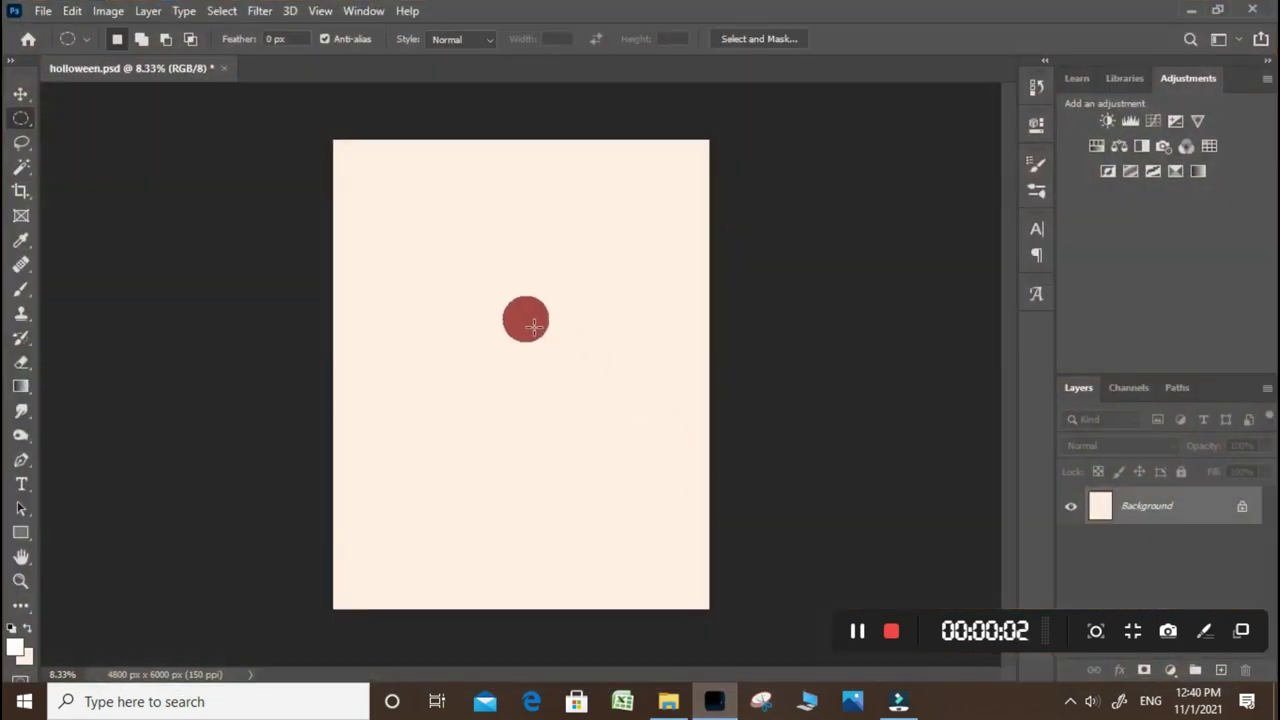
key("ctrl+0")
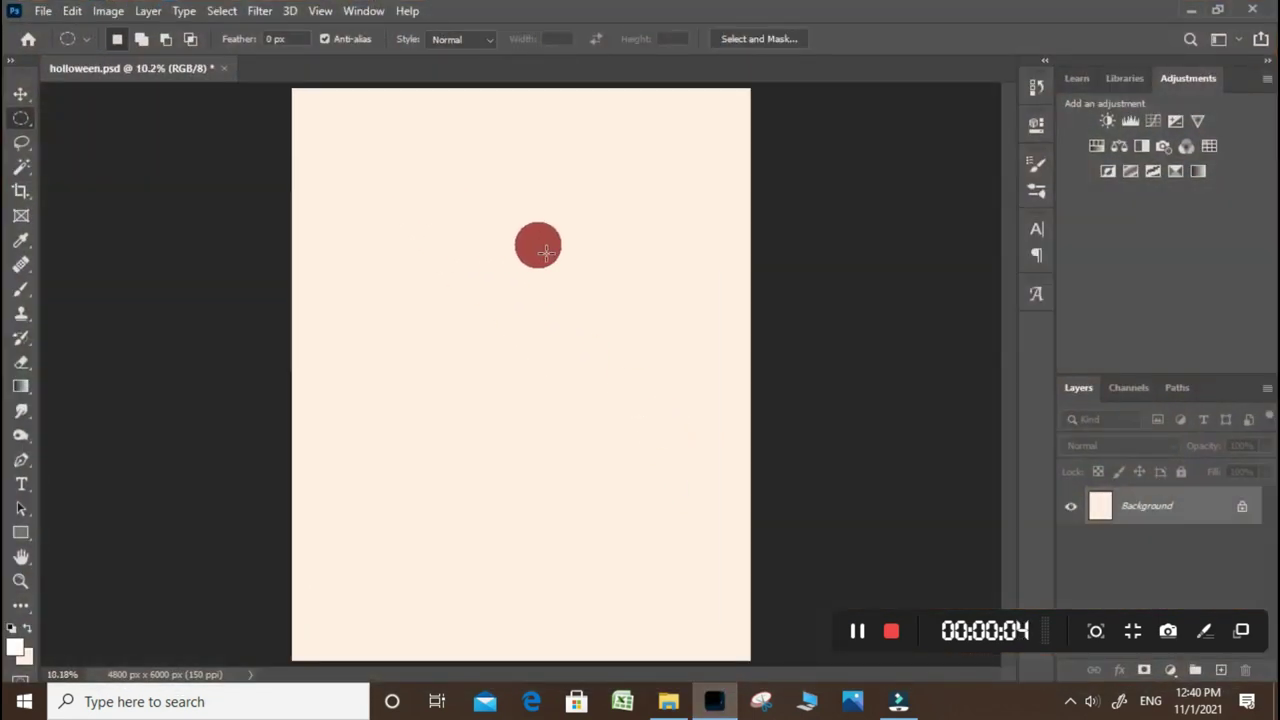
left_click(665, 701)
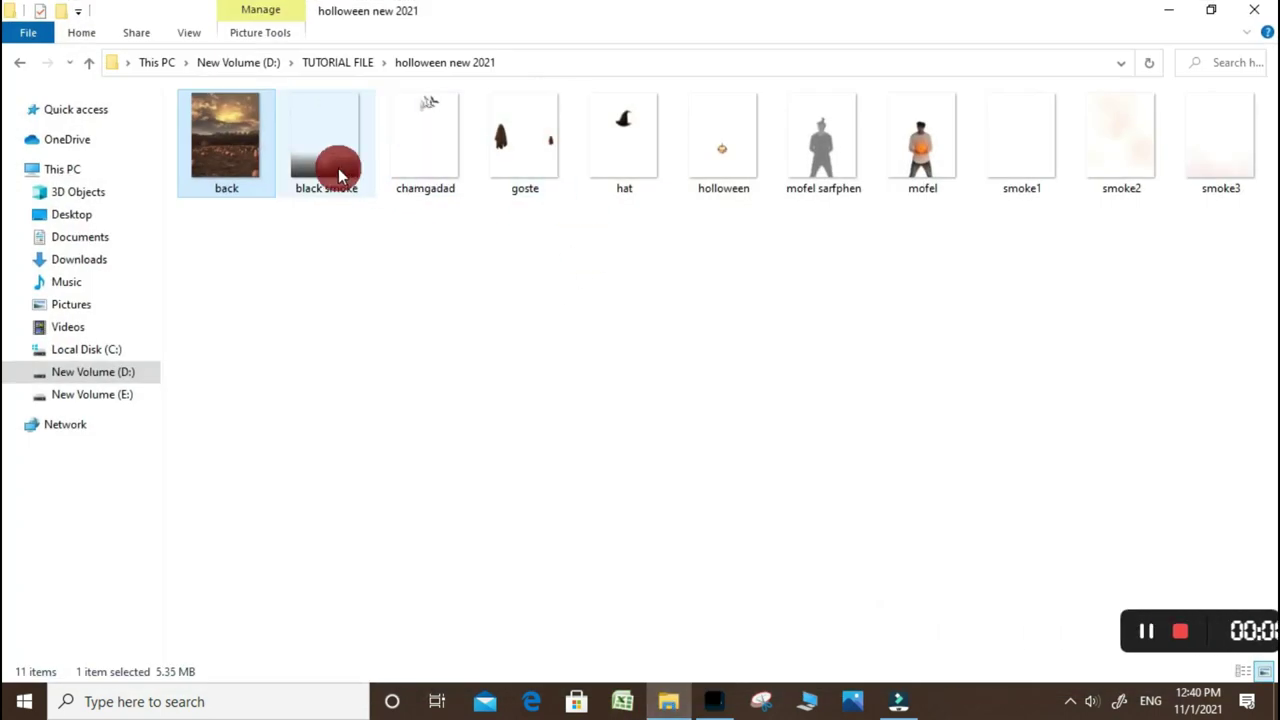
mouse_move(231, 134)
left_mouse_down()
mouse_move(560, 428)
mouse_move(510, 384)
left_mouse_up()
left_click_drag(540, 312, 540, 312)
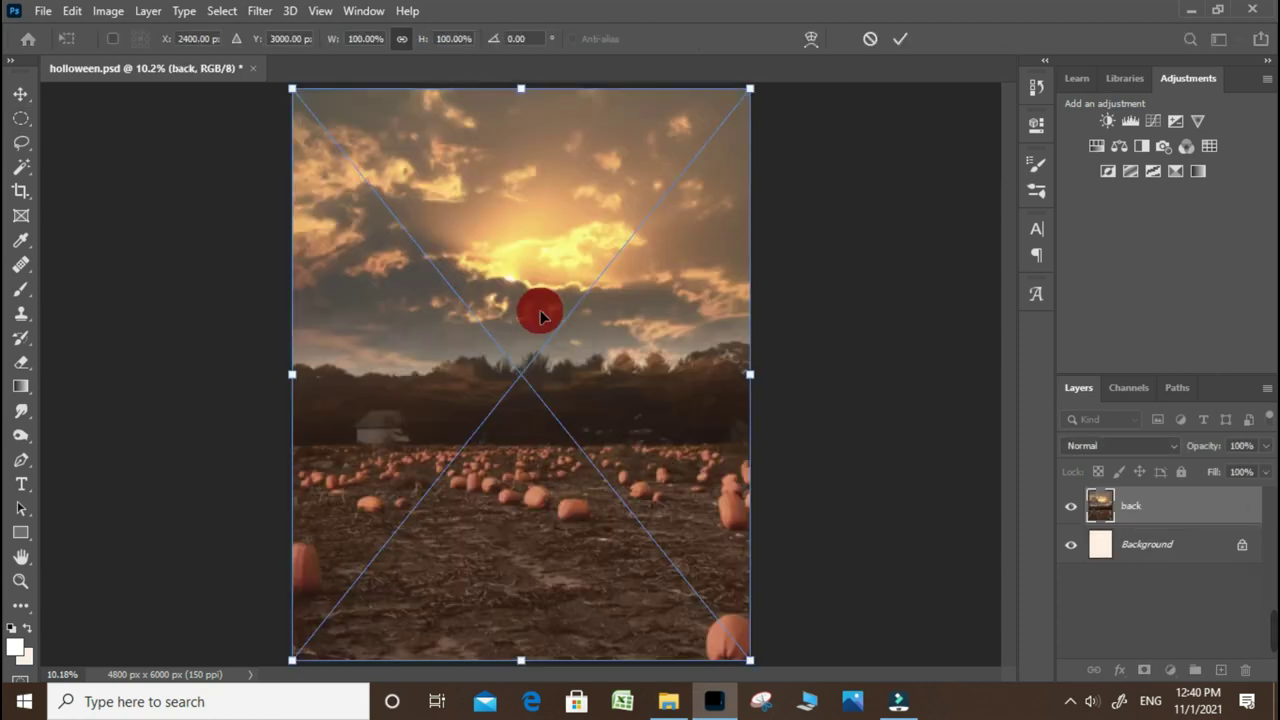
key("Return")
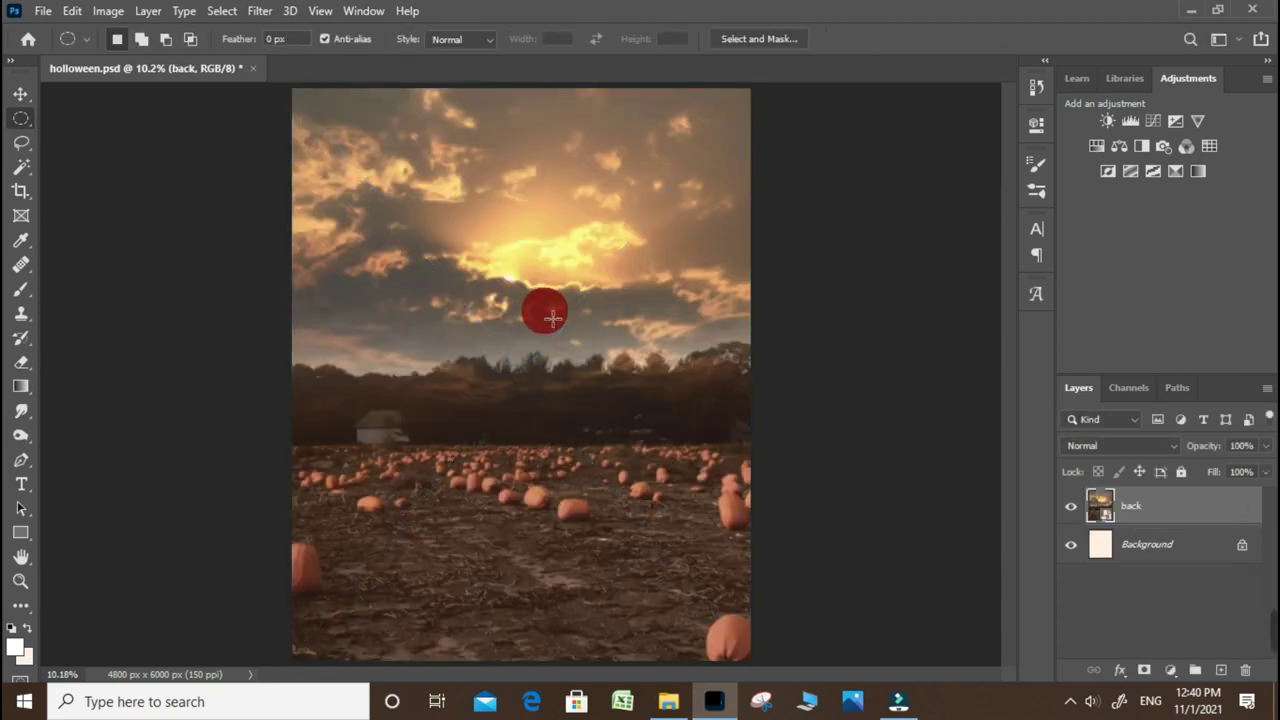
left_click(668, 708)
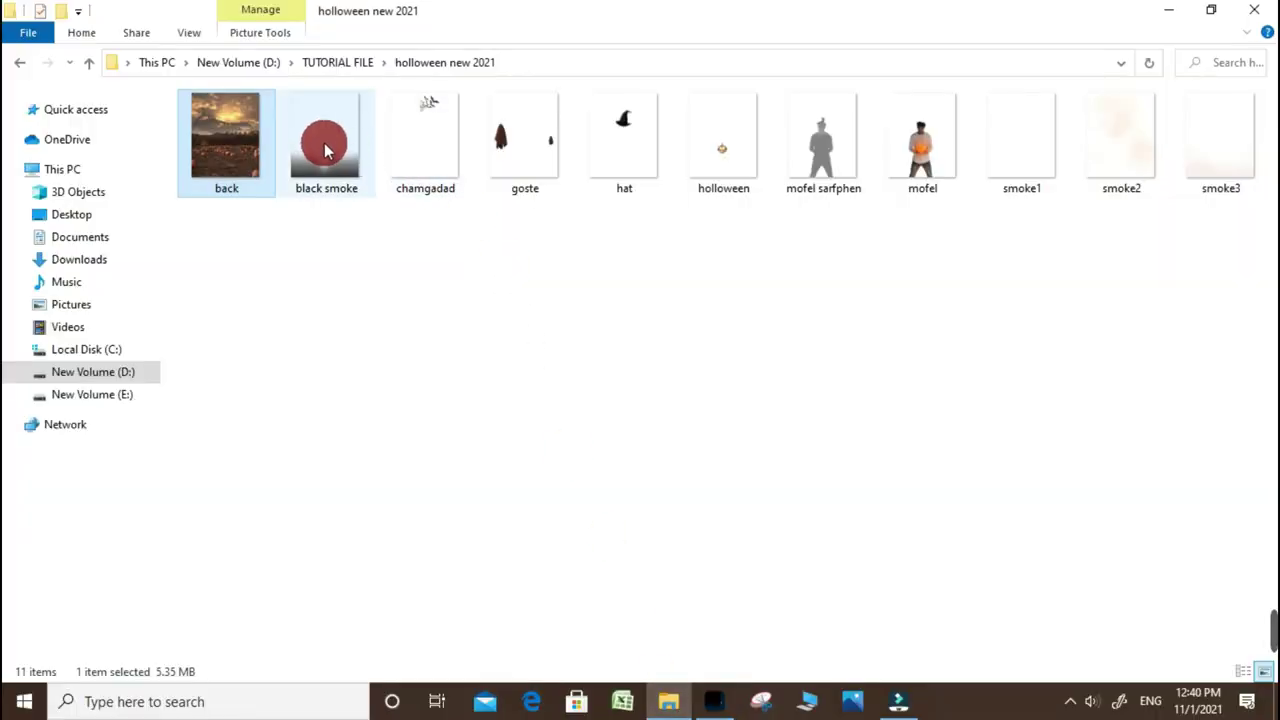
mouse_move(931, 135)
left_mouse_down()
mouse_move(740, 657)
mouse_move(547, 386)
left_mouse_up()
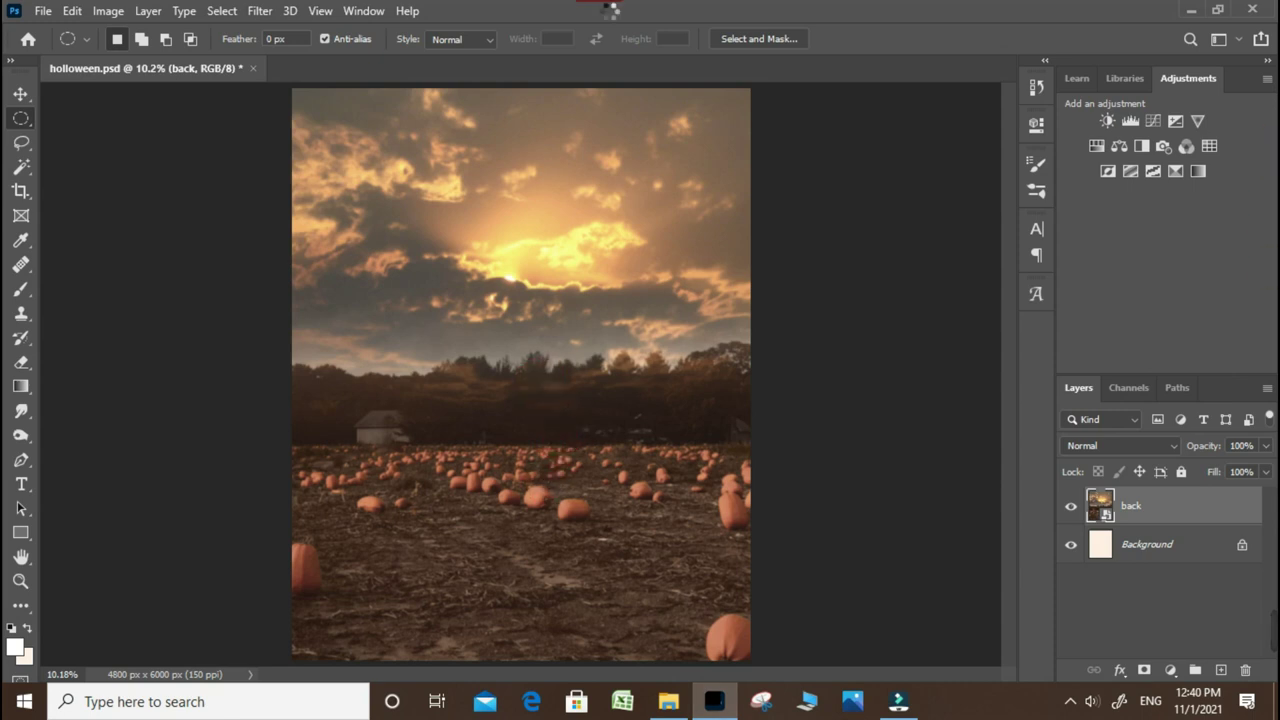
Step: Place the mofel man image and the witch hat image onto the canvas
left_click_drag(555, 148, 551, 314)
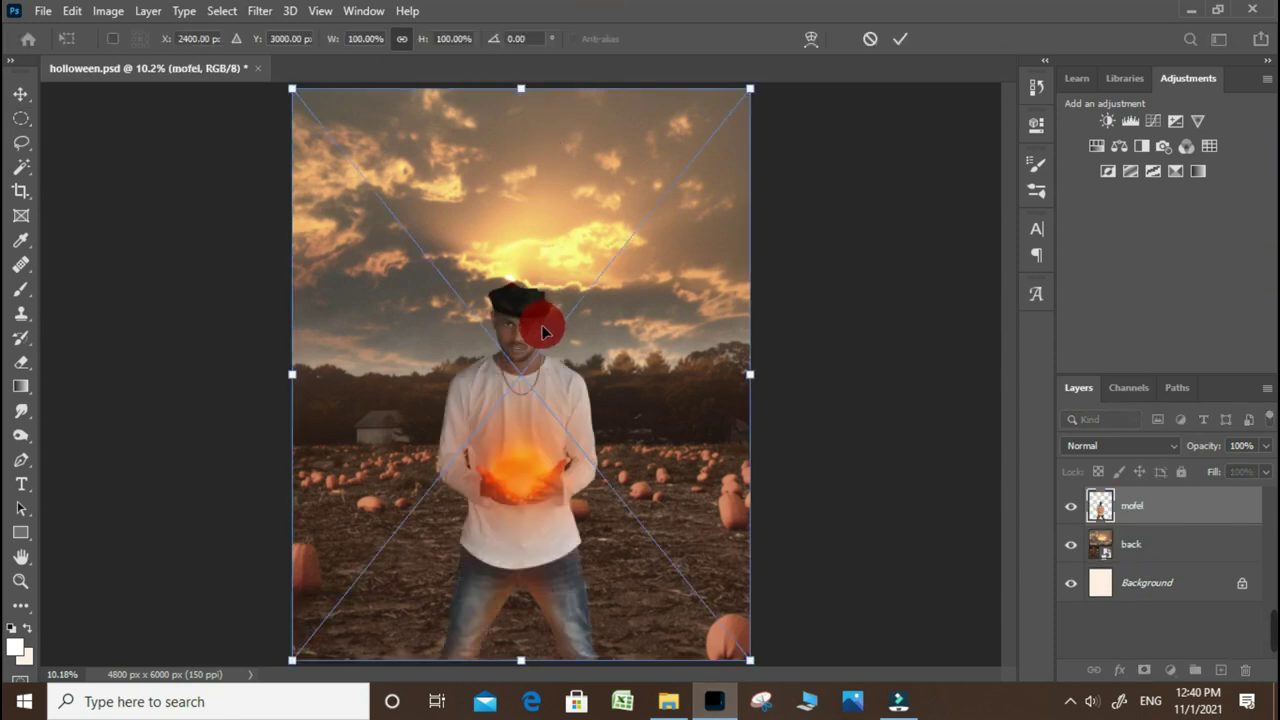
key("Return")
left_click(668, 701)
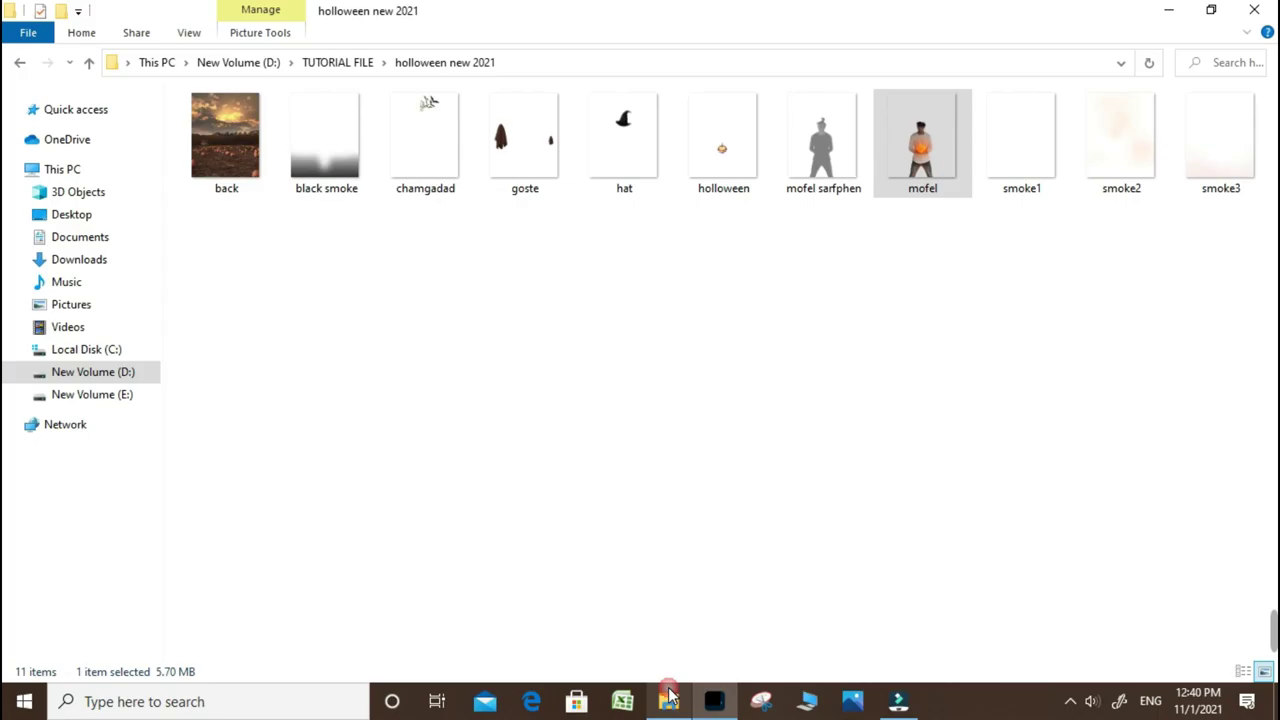
mouse_move(595, 110)
left_mouse_down()
mouse_move(673, 420)
mouse_move(568, 408)
left_mouse_up()
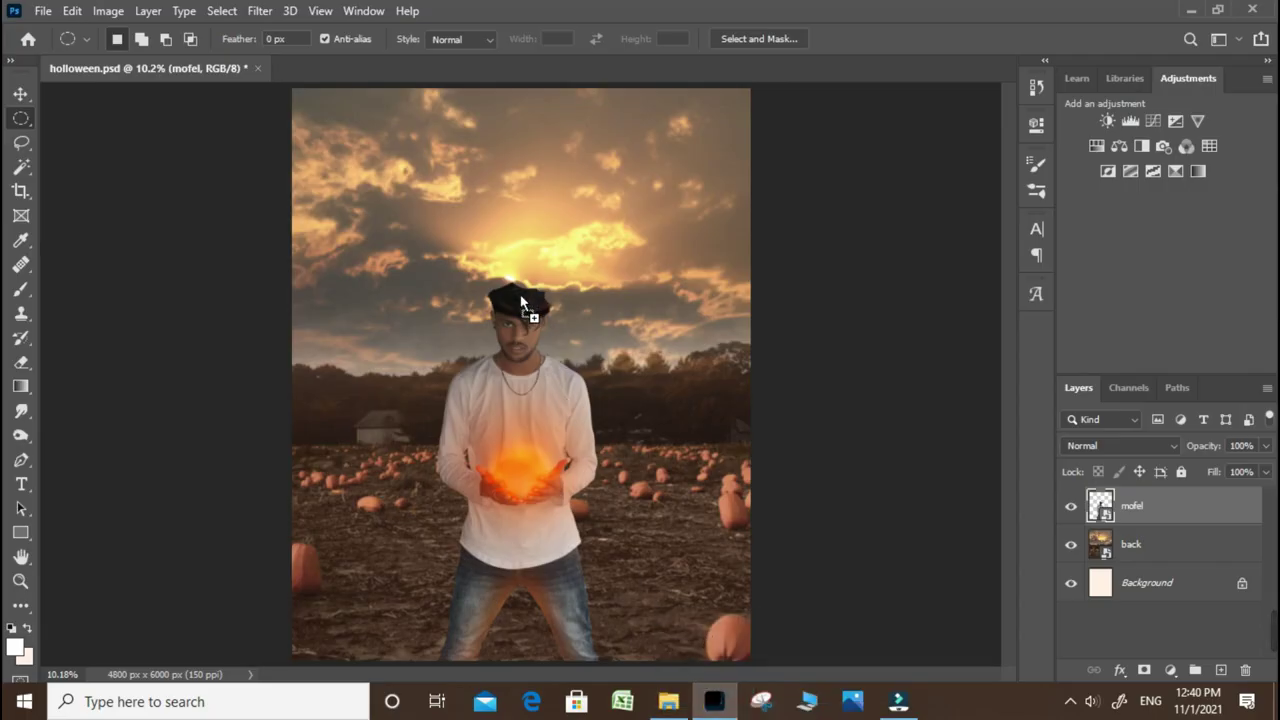
left_click_drag(519, 297, 521, 300)
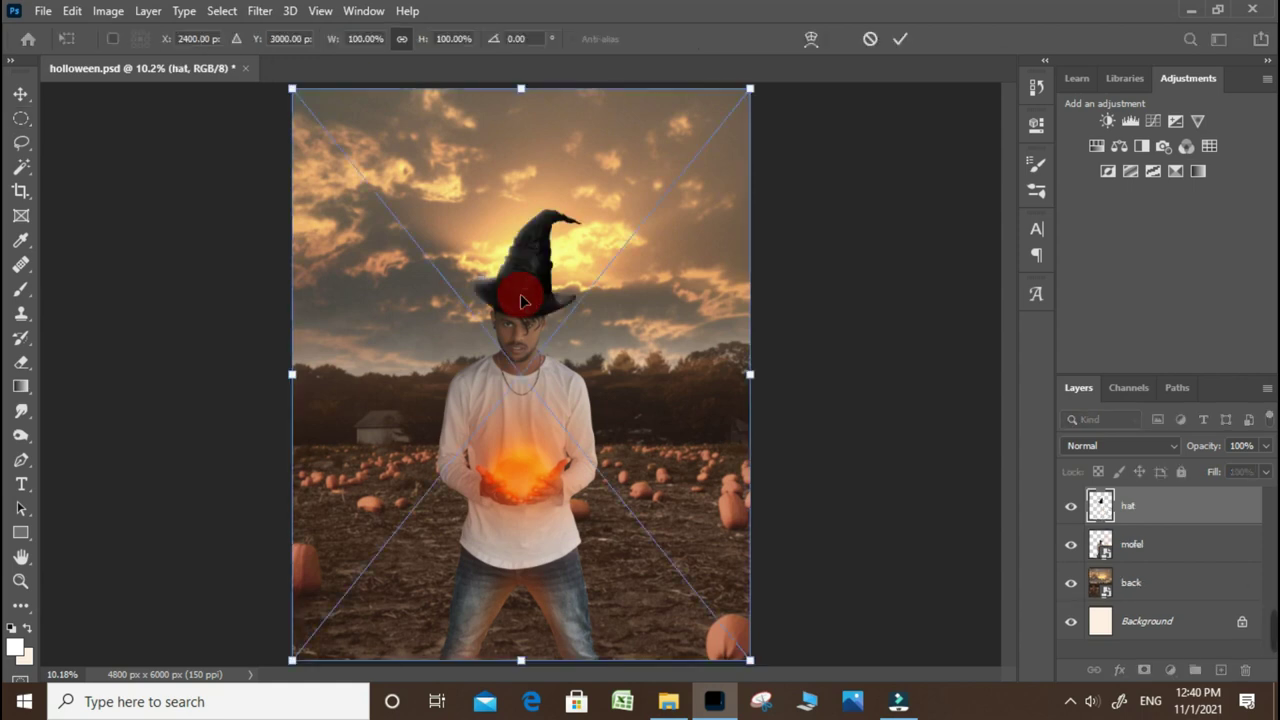
key("Return")
Step: Rasterize the hat, mofel and back layers
right_click(1066, 508)
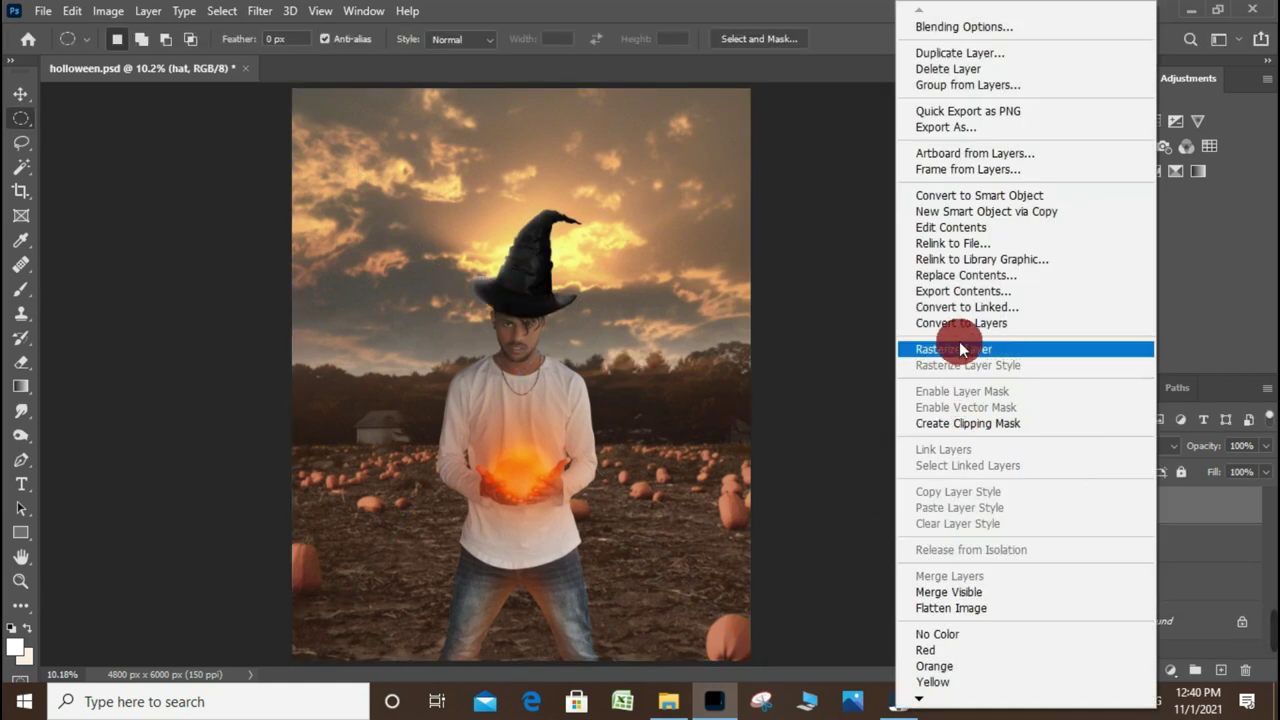
left_click(999, 350)
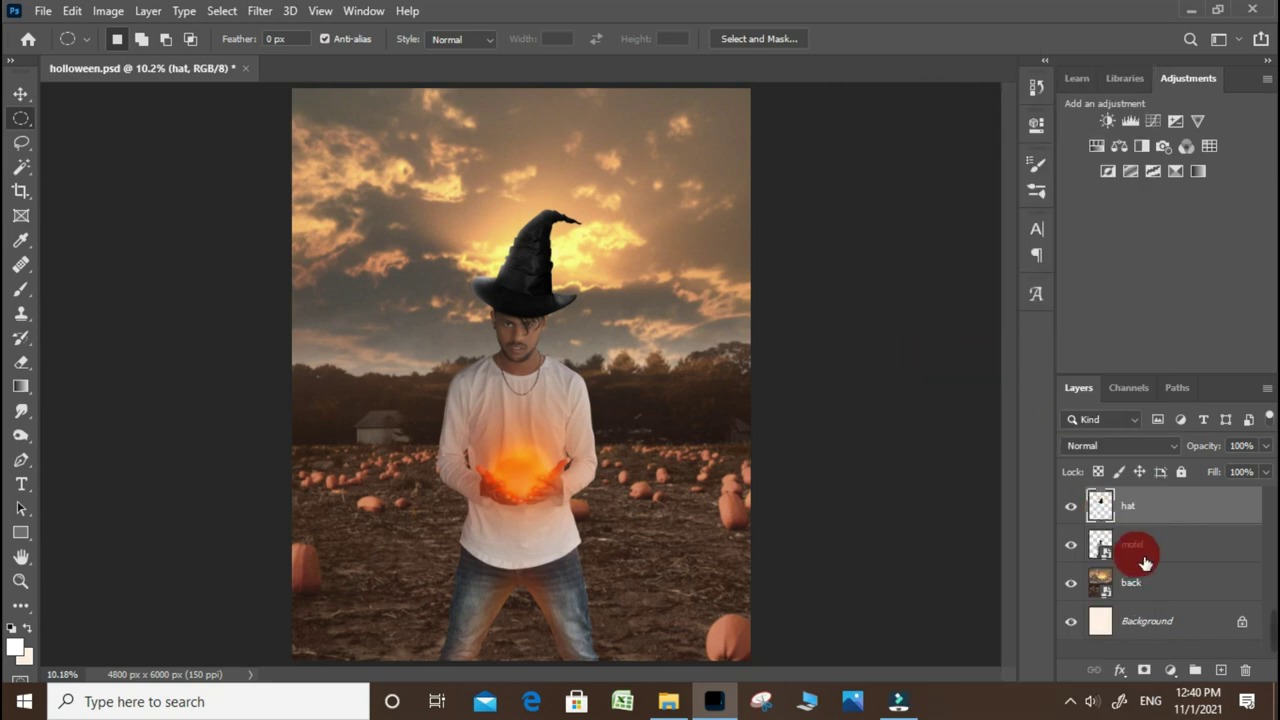
right_click(1146, 560)
left_click(968, 349)
right_click(1128, 590)
left_click(936, 350)
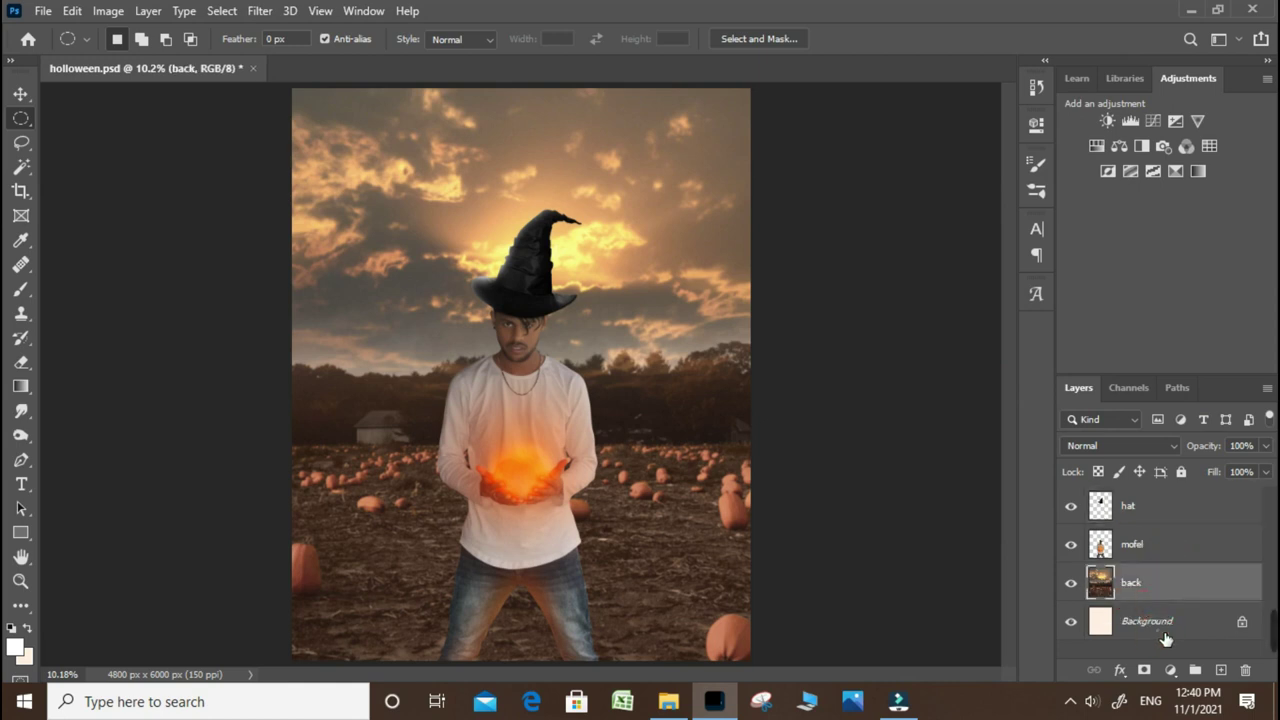
Step: Add a mask to Background, turning it into Layer 0, then reselect back
left_click(1147, 621)
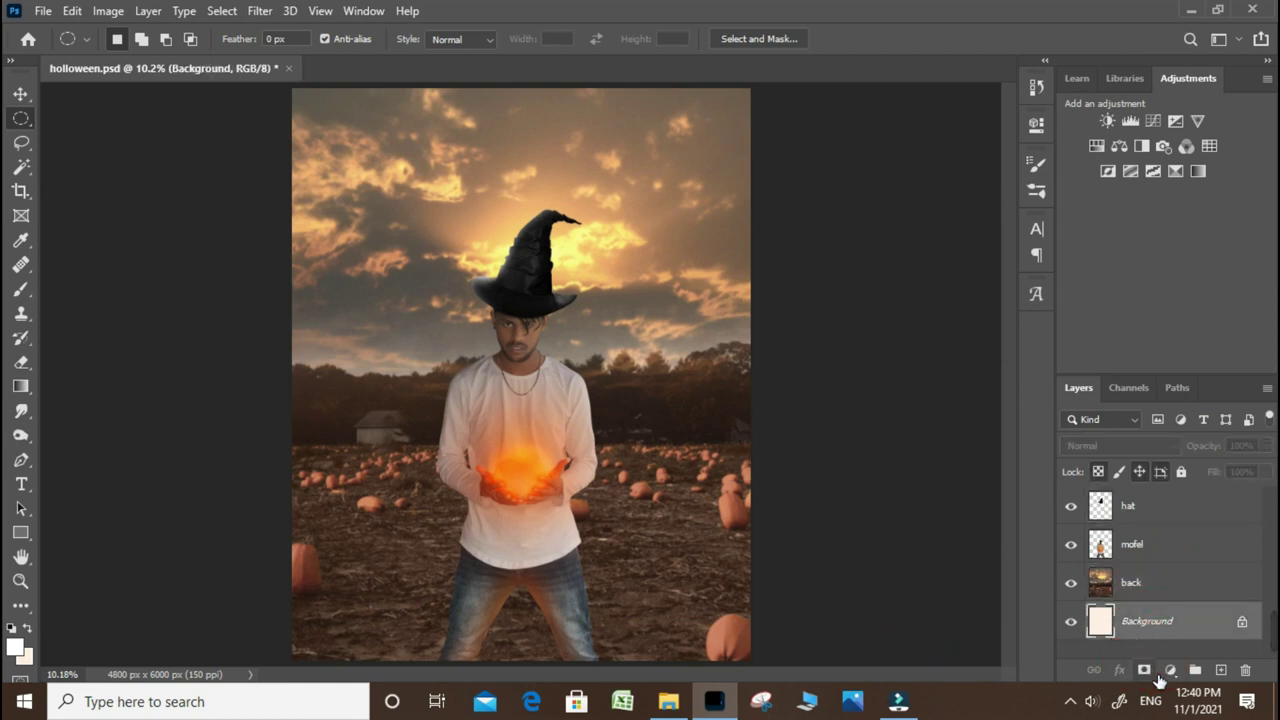
left_click(1150, 672)
left_click(1138, 584)
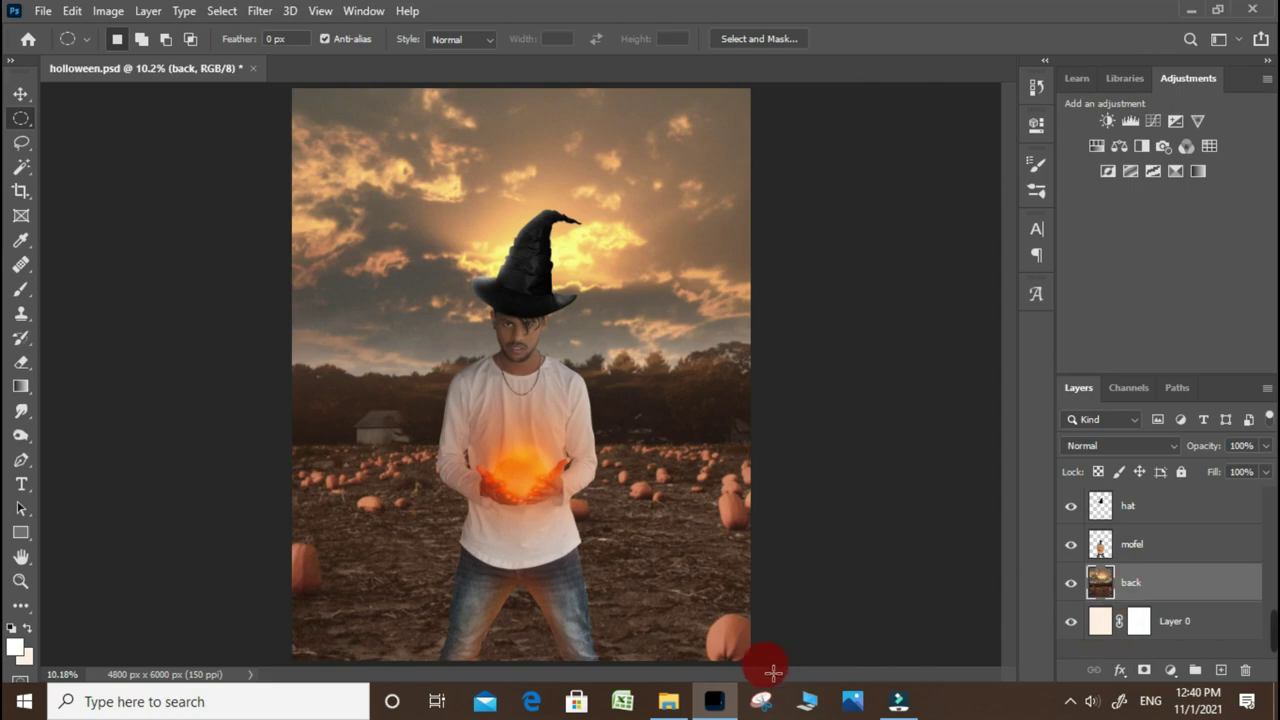
left_click(668, 701)
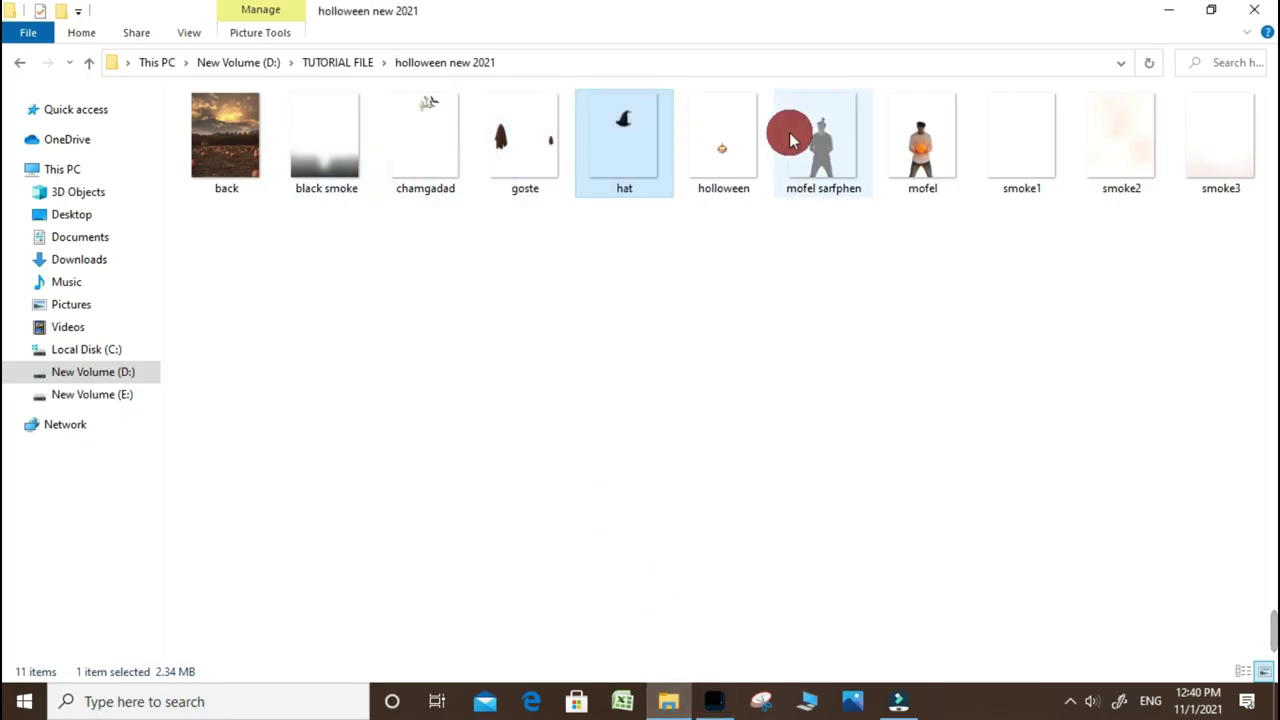
Step: Place the smoke1 image as a new layer in the composite
left_click_drag(1014, 143, 549, 495)
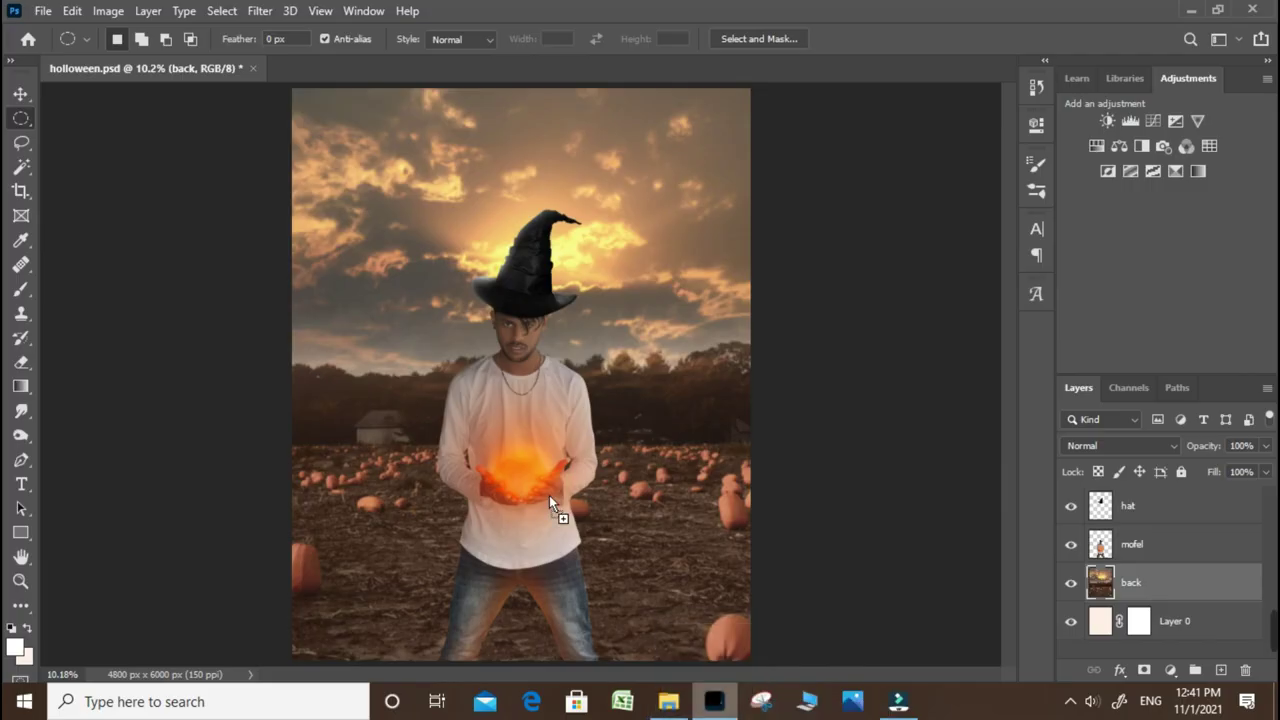
left_click(987, 257)
scroll(520, 240, "down", 1)
scroll(578, 239, "up", 1)
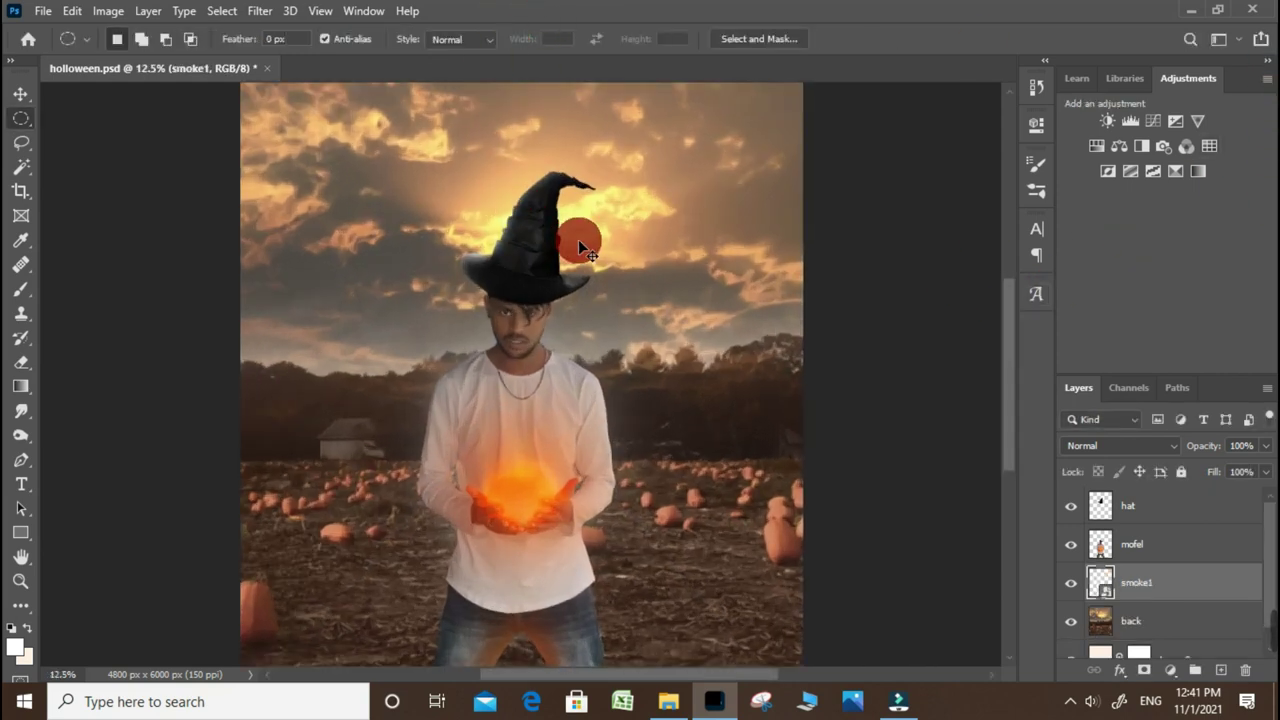
scroll(567, 380, "up", 1)
scroll(564, 392, "up", 1)
scroll(564, 392, "down", 1)
scroll(629, 491, "down", 1)
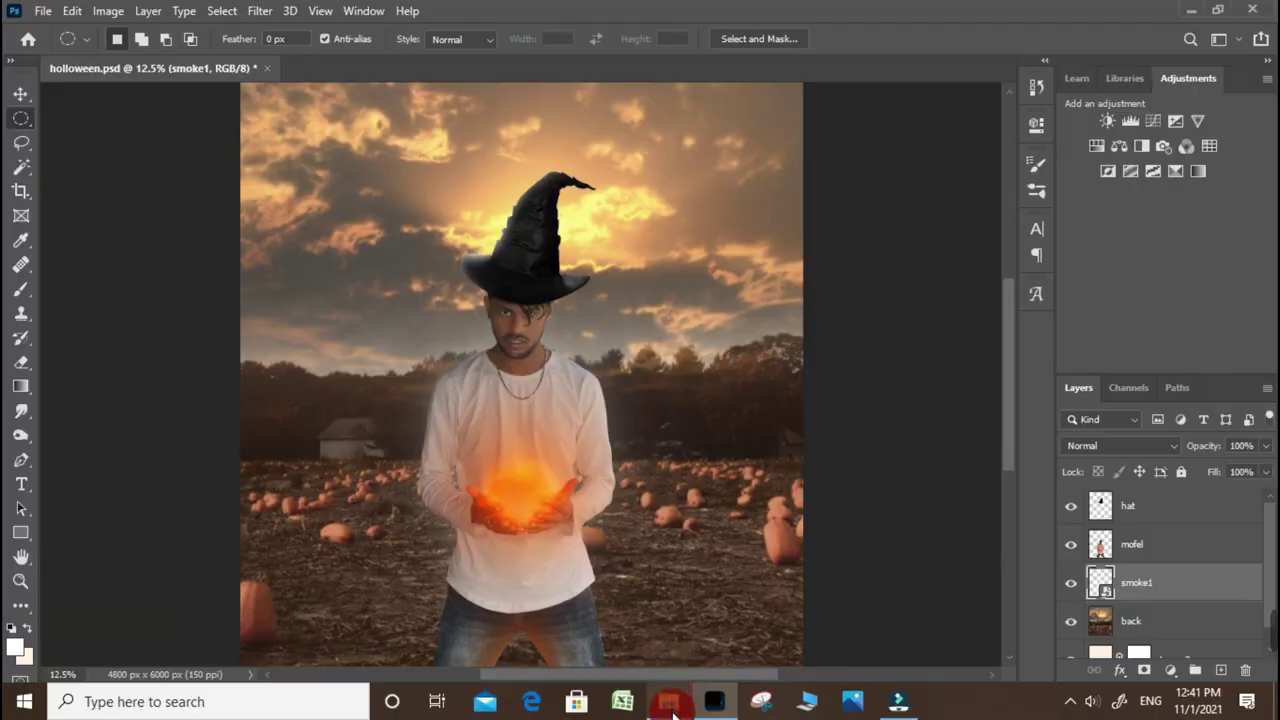
Step: Drag the holloween pumpkin image onto the canvas
left_click(668, 701)
left_click_drag(722, 155, 645, 578)
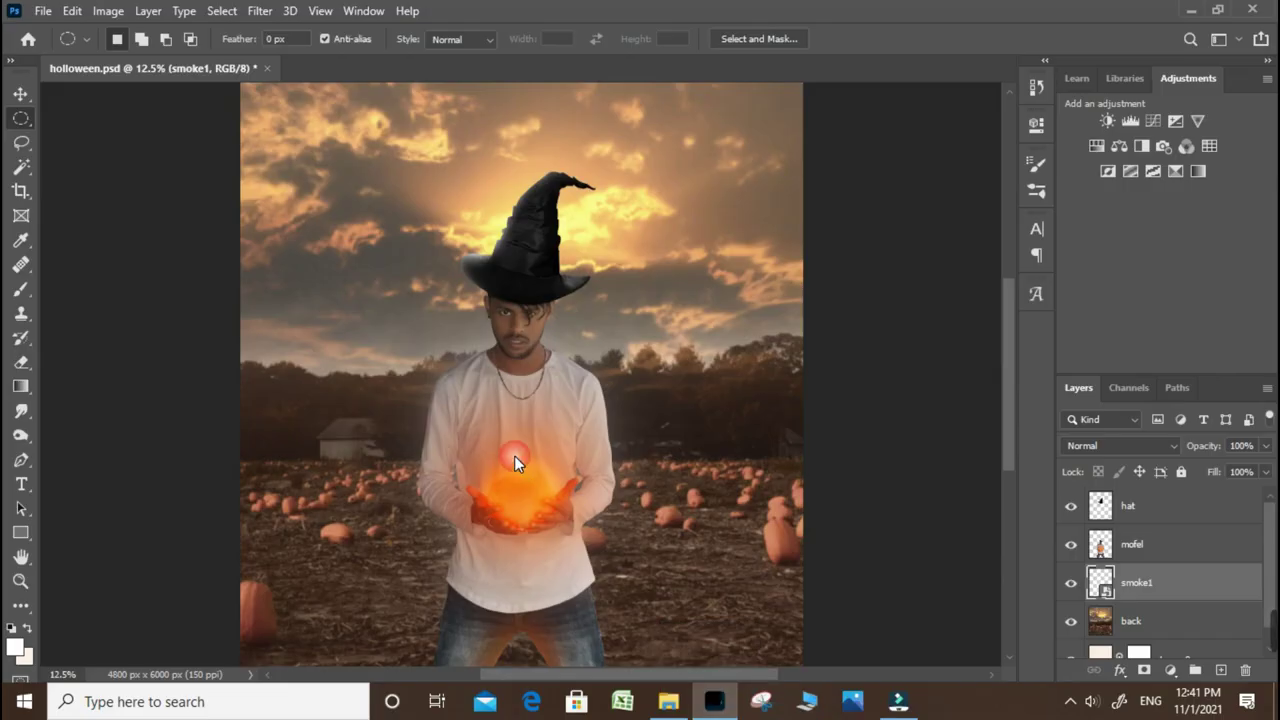
left_click_drag(527, 462, 529, 466)
Step: Commit and rasterize the pumpkin layer, moving it above the mofel layer
key("Return")
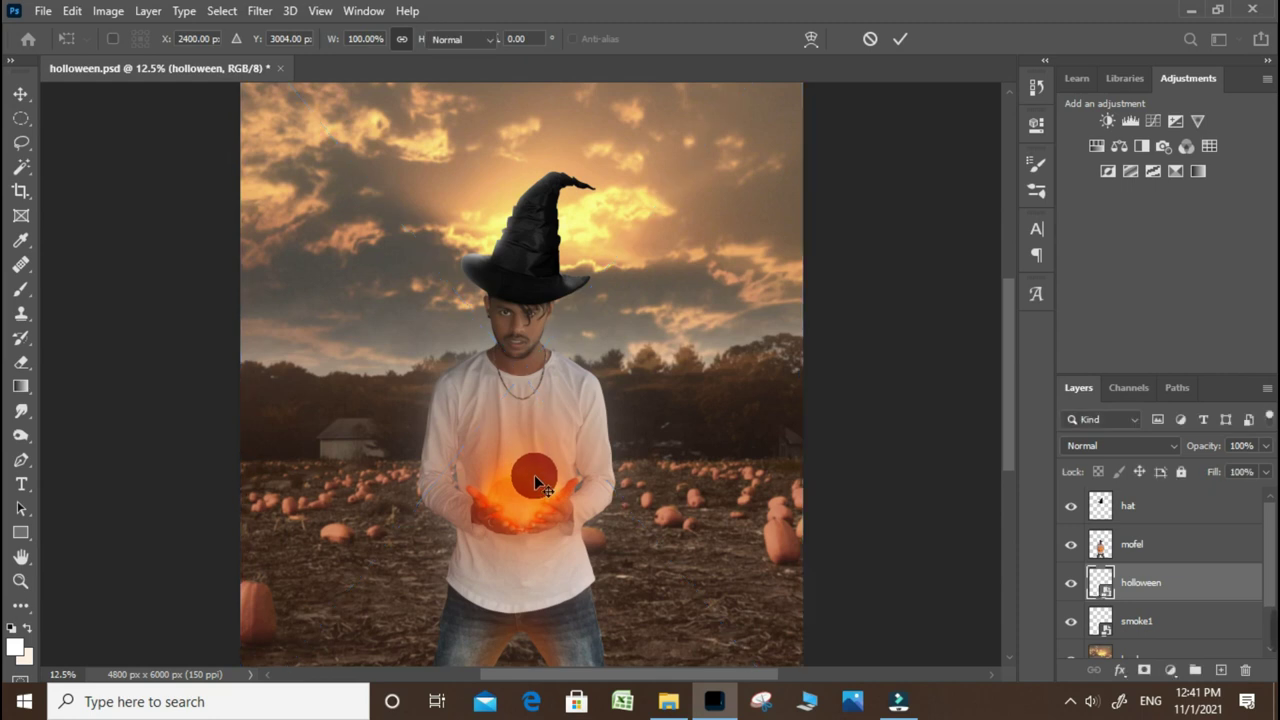
key("e")
left_click(527, 402)
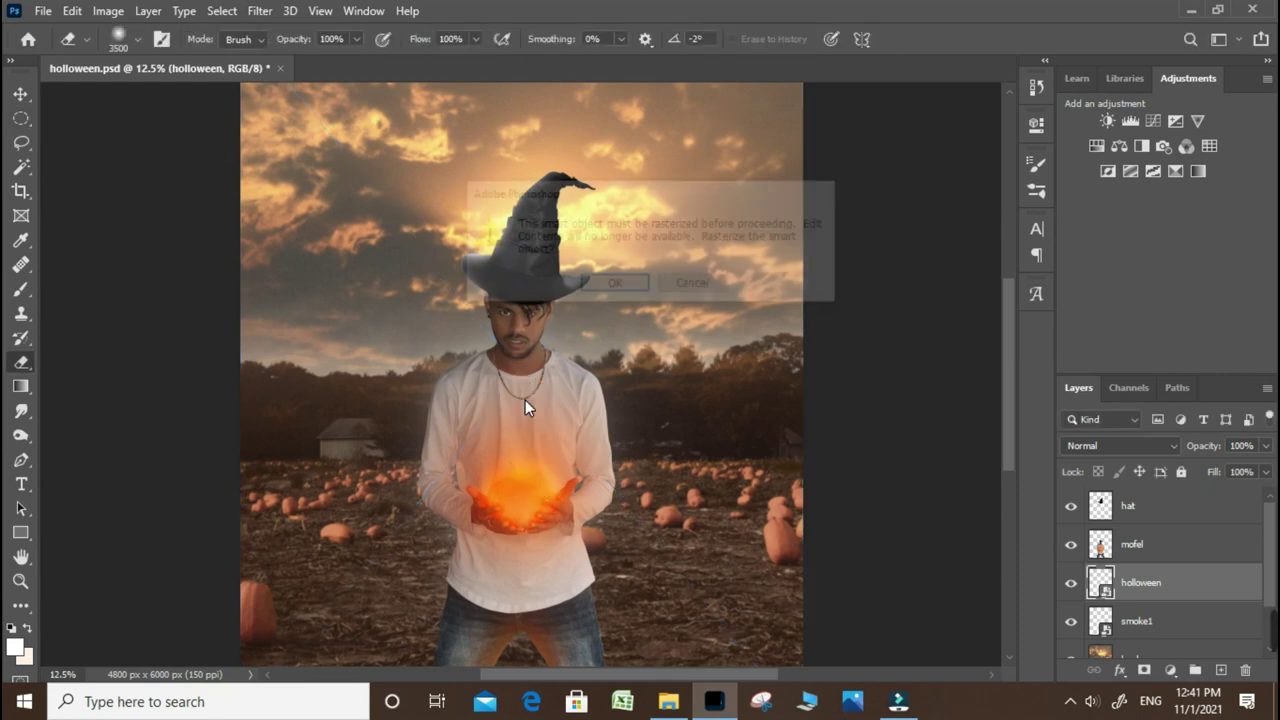
left_click(623, 286)
key("ctrl+bracketright")
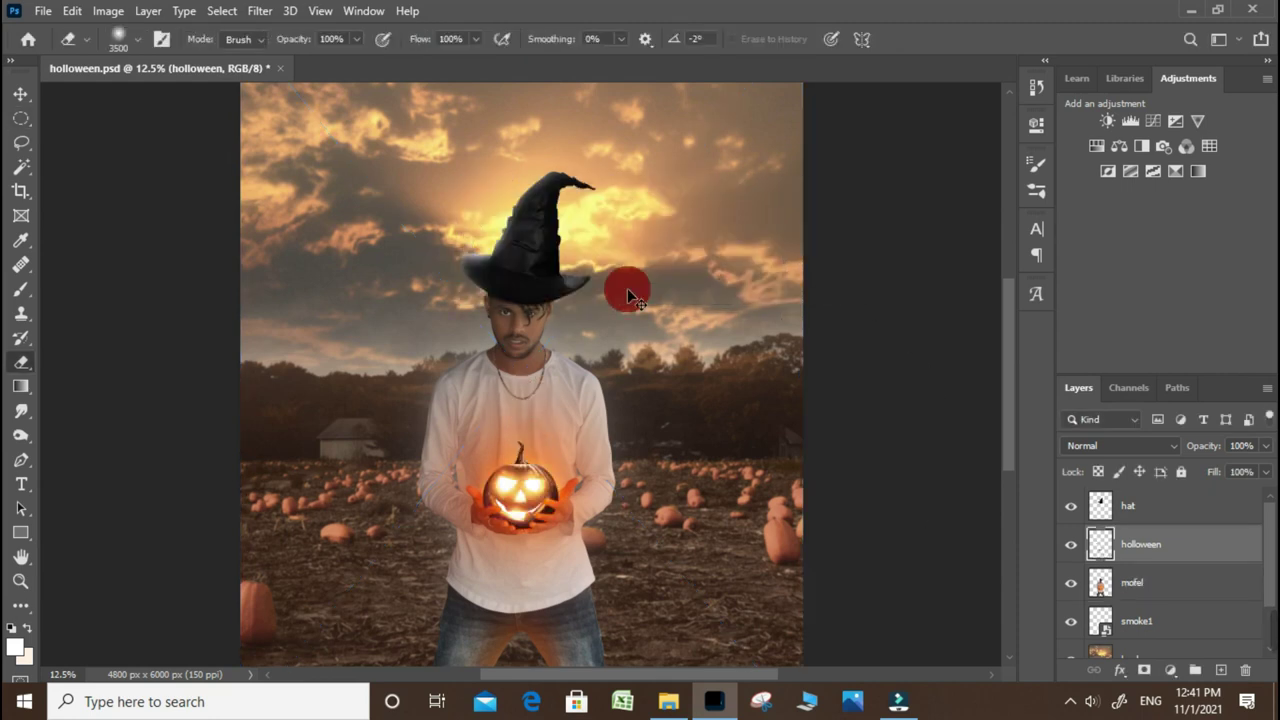
Step: Zoom in on the pumpkin and hands, then rasterize the smoke1 layer
key("ctrl+plus")
scroll(488, 503, "up", 3)
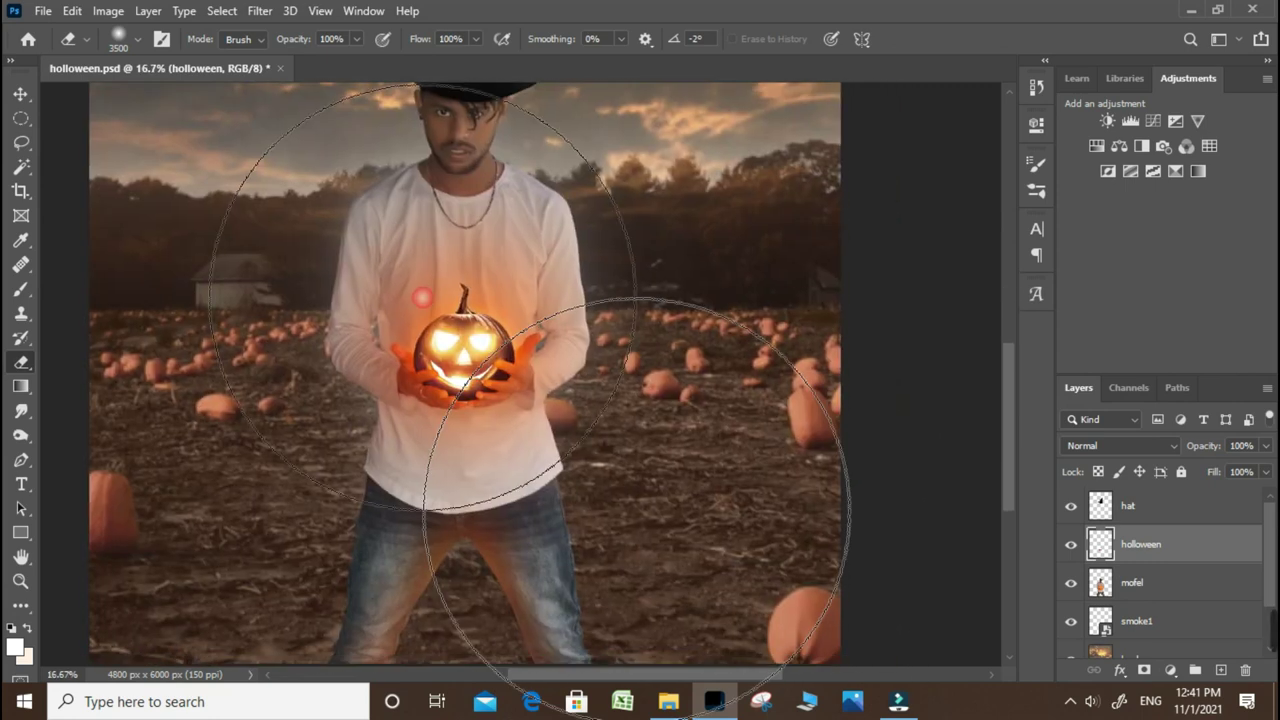
scroll(374, 456, "up", 1)
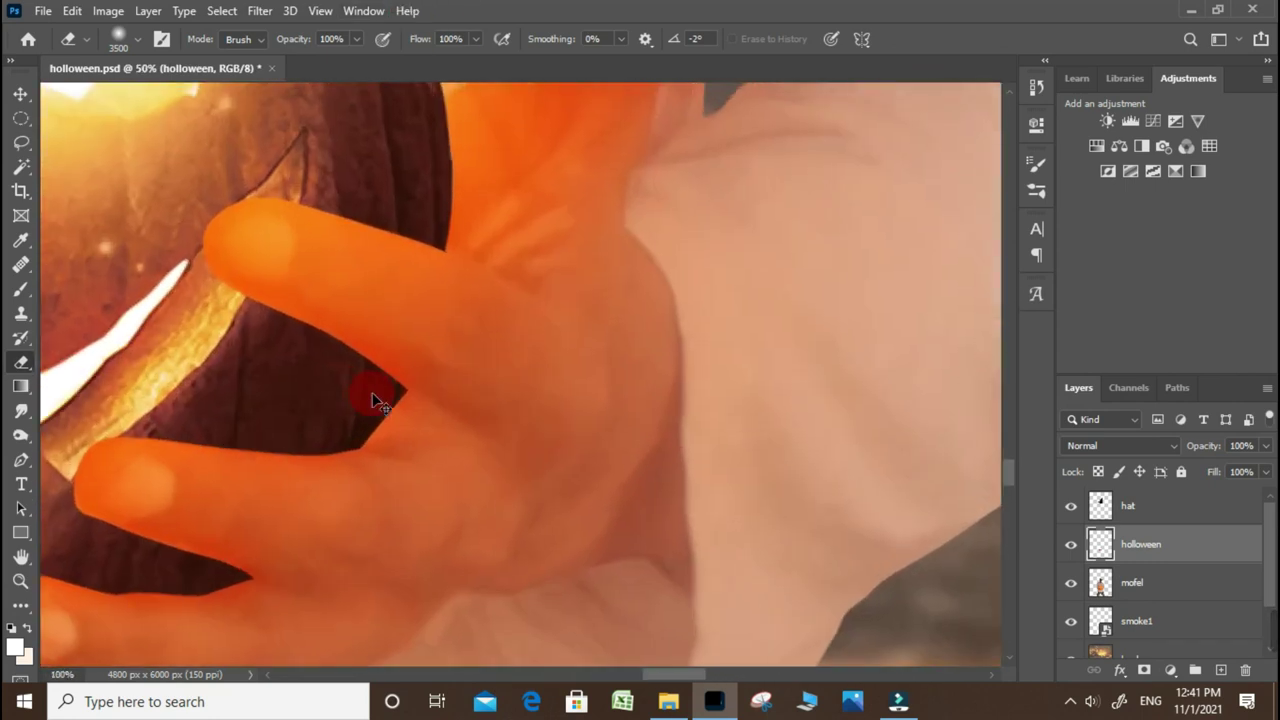
scroll(385, 399, "down", 2)
scroll(385, 399, "down", 2)
scroll(420, 470, "down", 1)
scroll(420, 470, "down", 1)
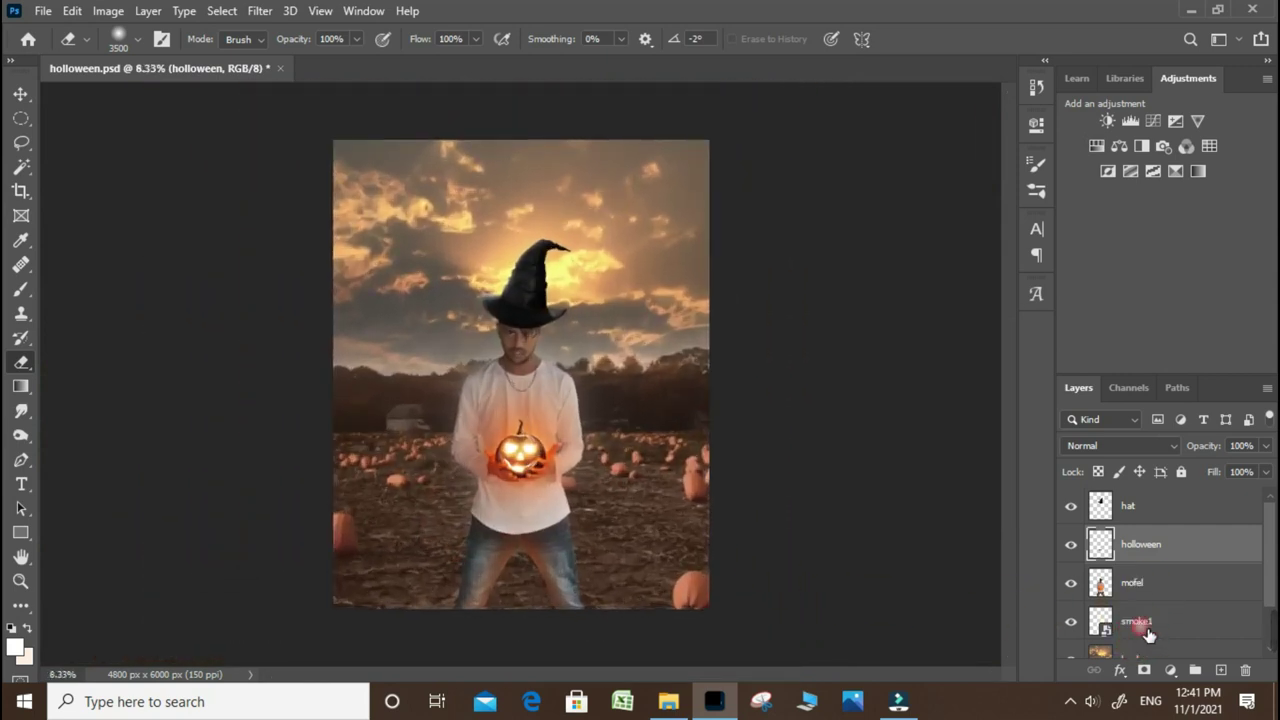
right_click(1148, 634)
left_click(937, 350)
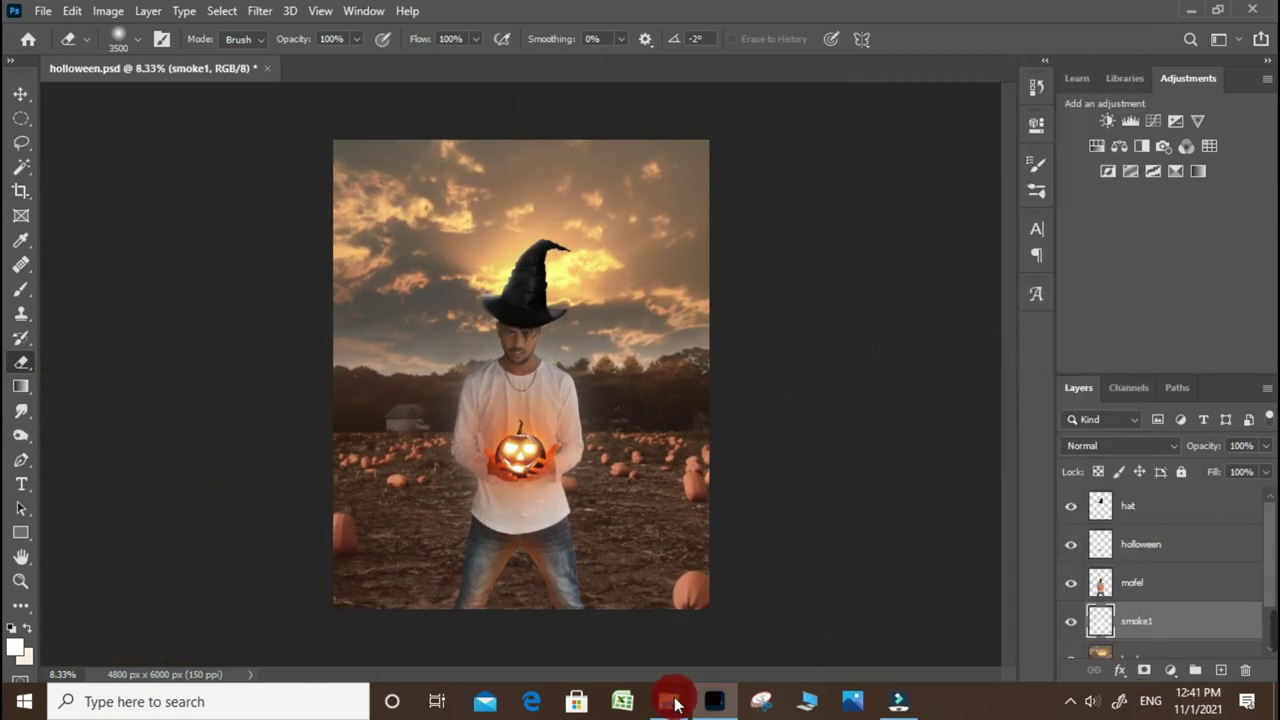
Step: Place the goste ghost image and rasterize its layer
left_click(675, 704)
mouse_move(497, 134)
left_mouse_down()
mouse_move(724, 712)
mouse_move(529, 407)
left_mouse_up()
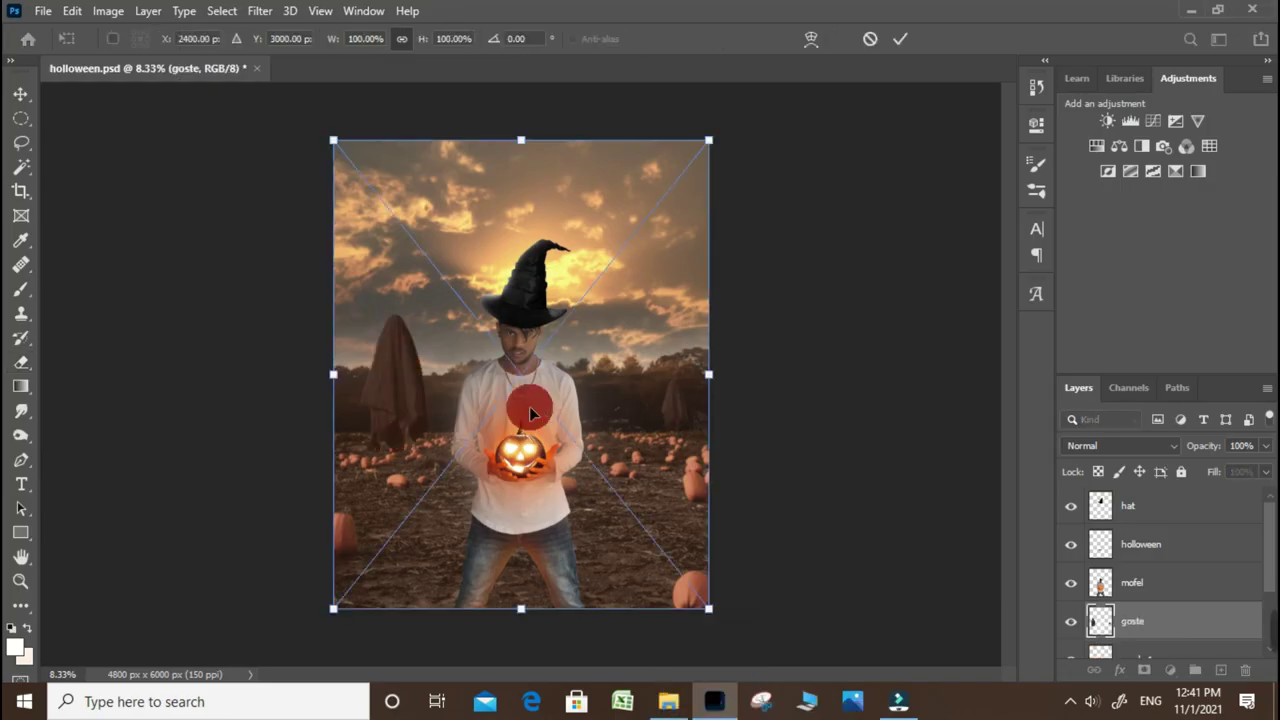
key("Return")
key("e")
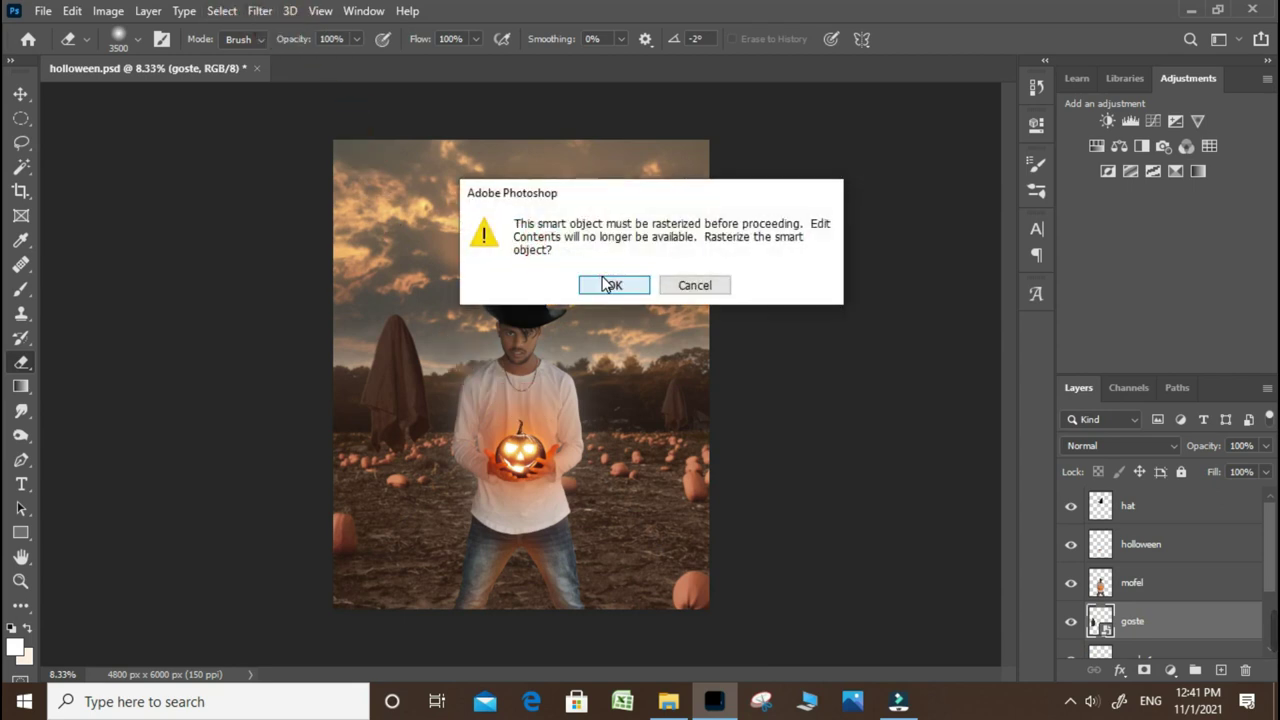
left_click(608, 283)
Step: Apply a Motion Blur with 47-pixel distance to the ghost layer
left_click(256, 14)
left_click(280, 225)
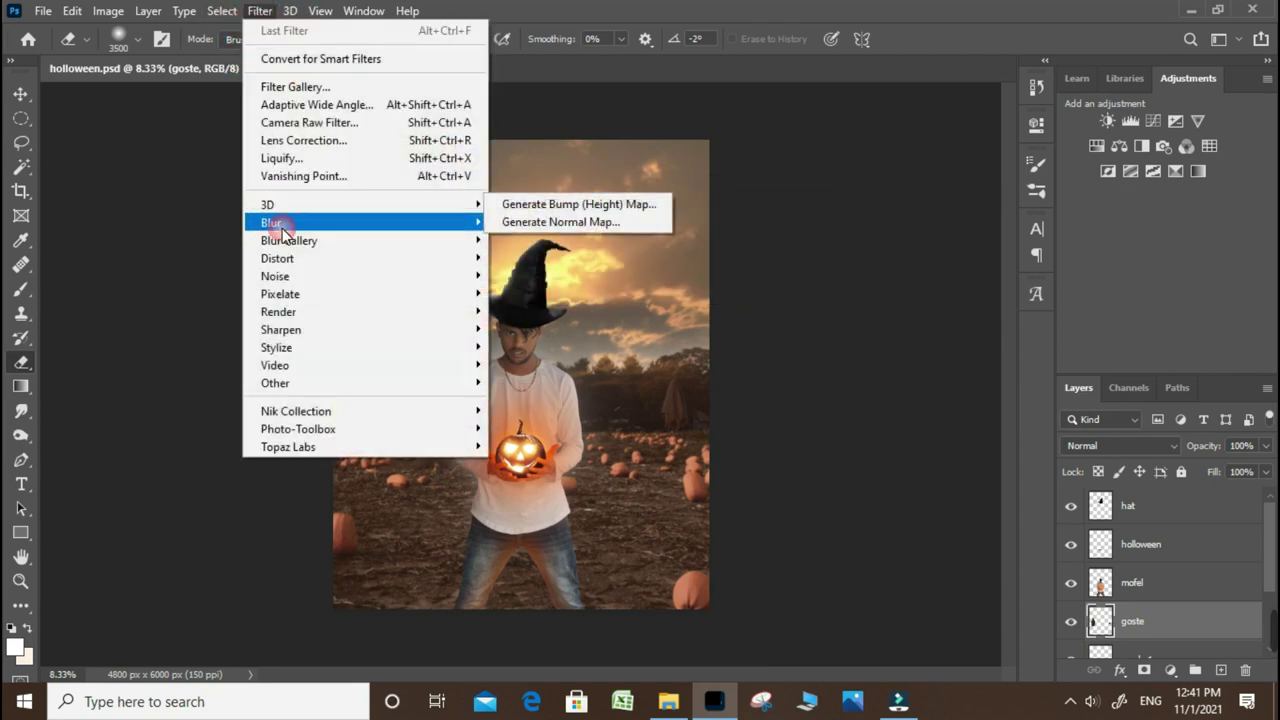
left_click(533, 345)
left_click(531, 320)
left_click(260, 14)
mouse_move(271, 222)
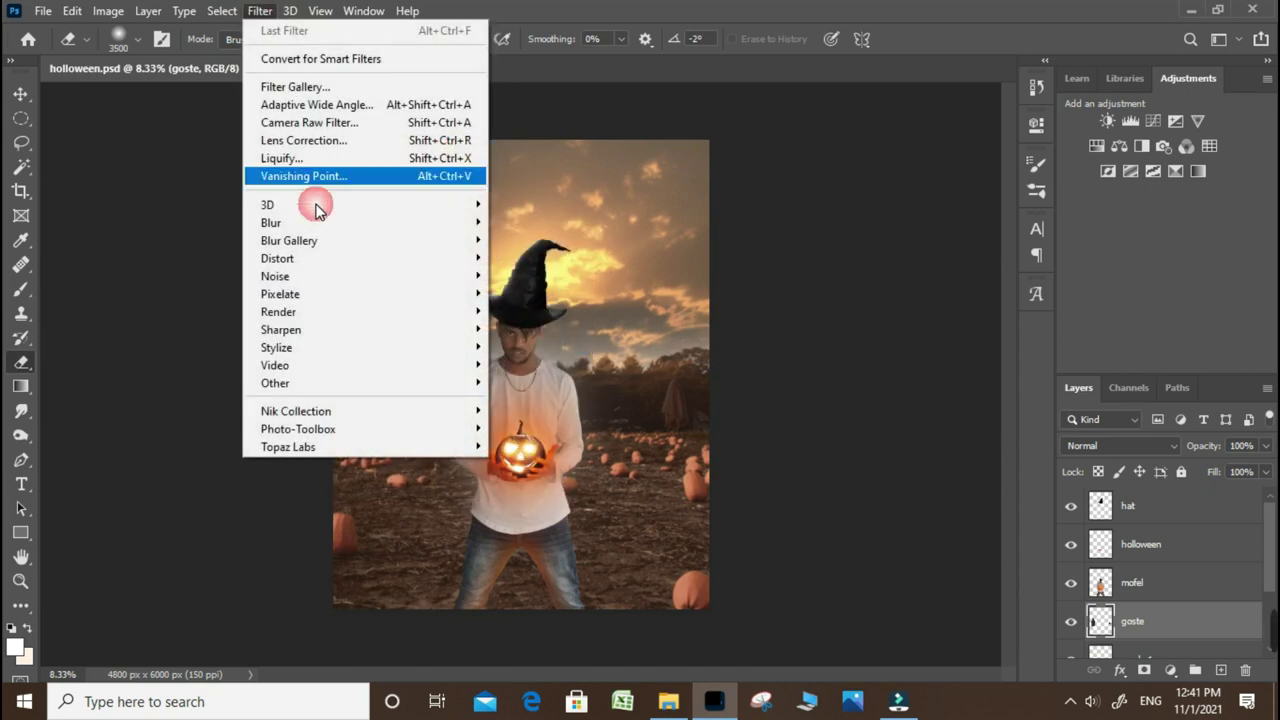
left_click(588, 331)
left_click(718, 484)
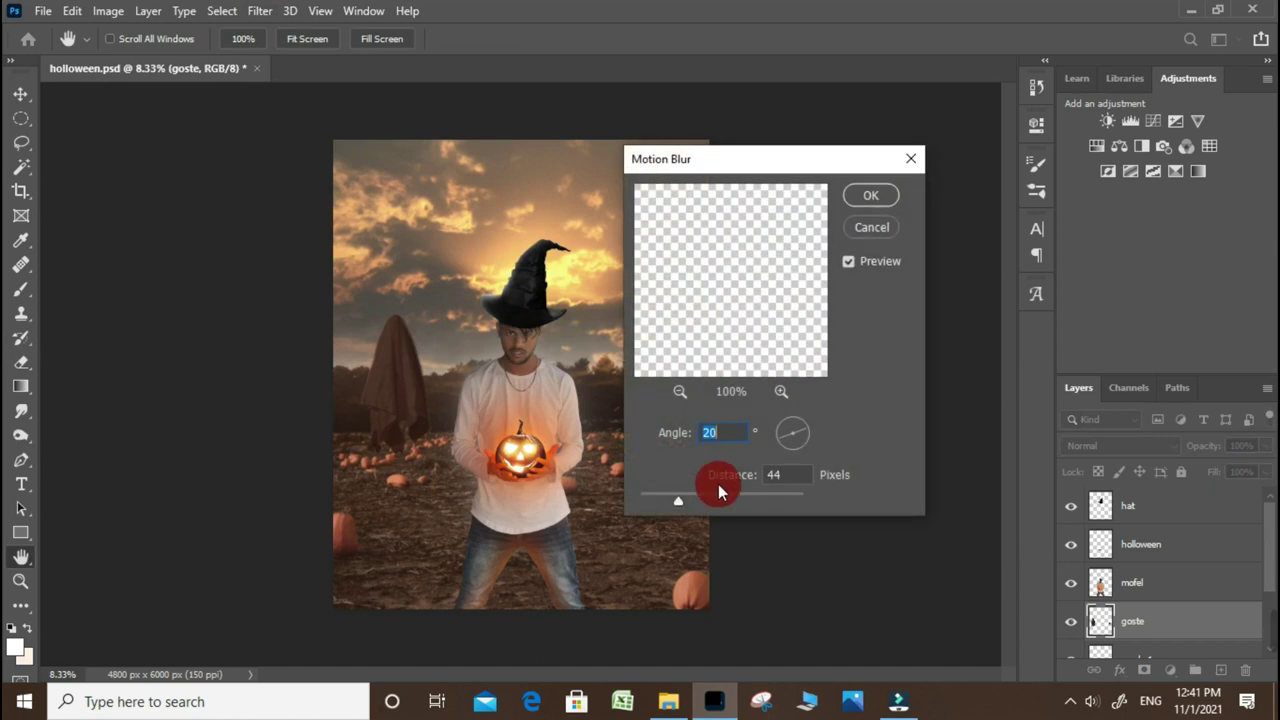
left_click_drag(687, 503, 689, 500)
left_click(795, 295)
left_click(886, 204)
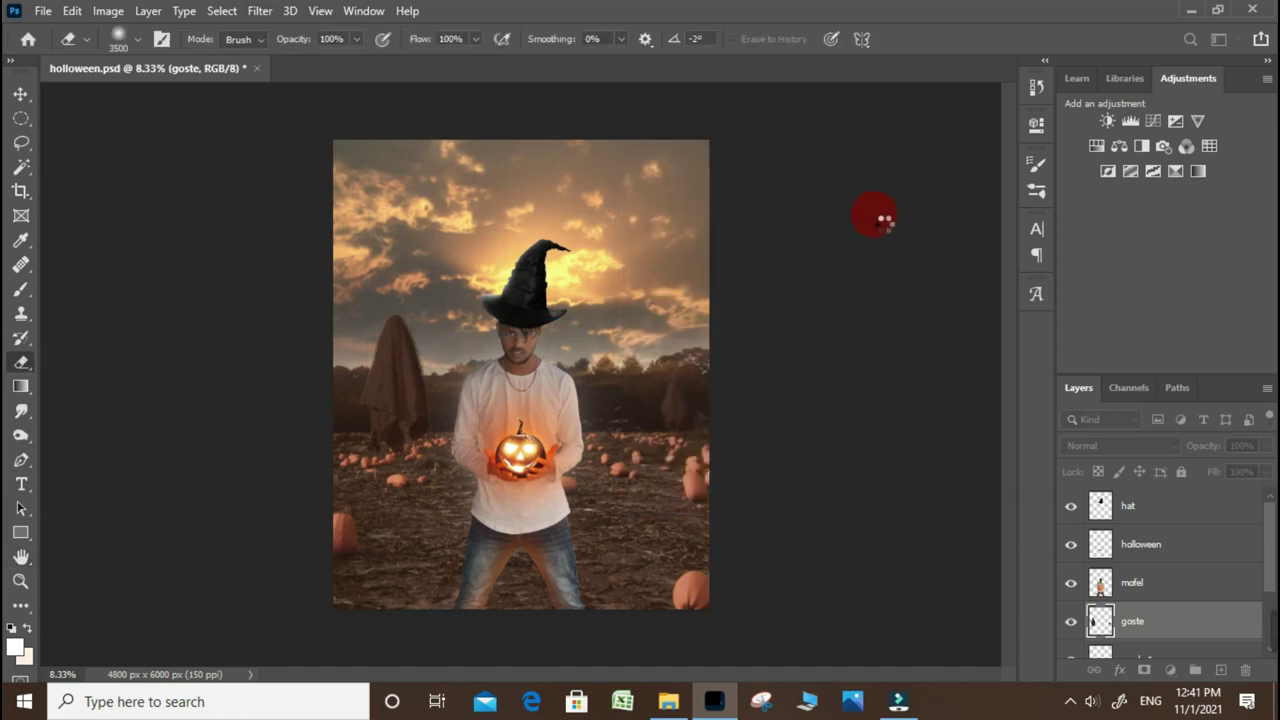
Step: Place the smoke2 mist image and rasterize its layer
left_click(665, 701)
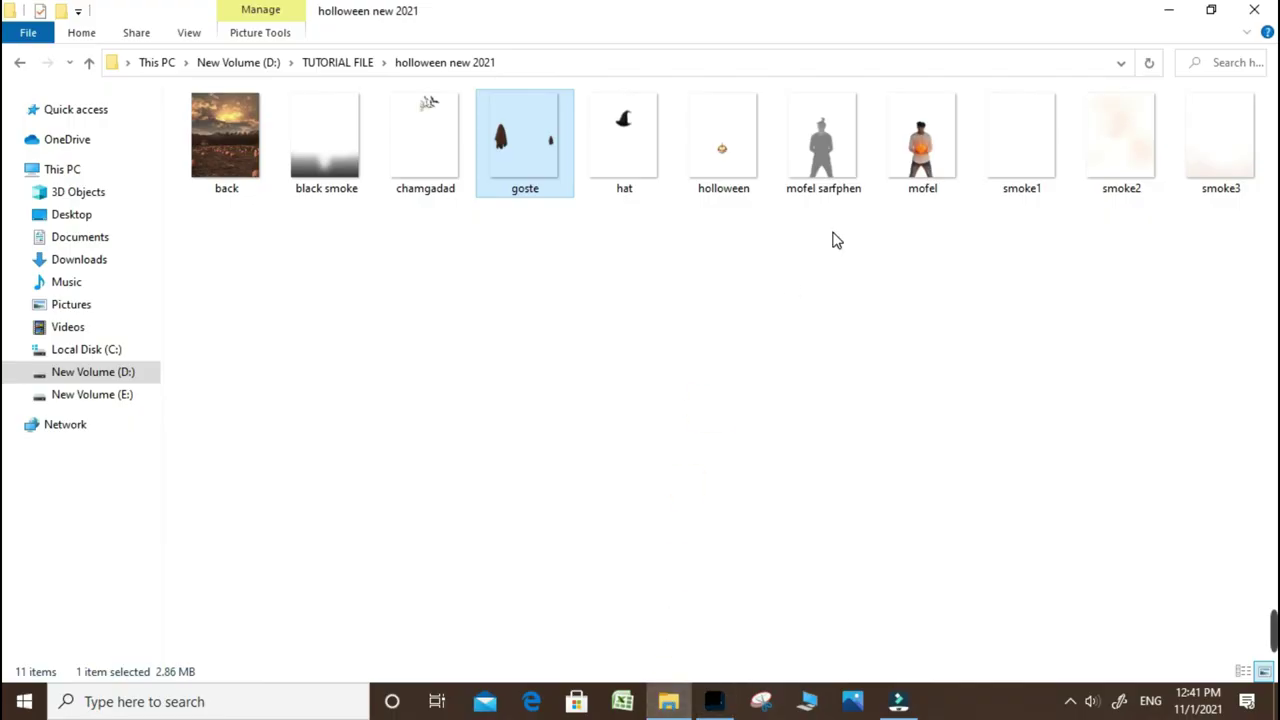
mouse_move(1080, 132)
left_mouse_down()
mouse_move(712, 700)
mouse_move(538, 418)
left_mouse_up()
key("Return")
left_click(943, 547)
left_click(609, 283)
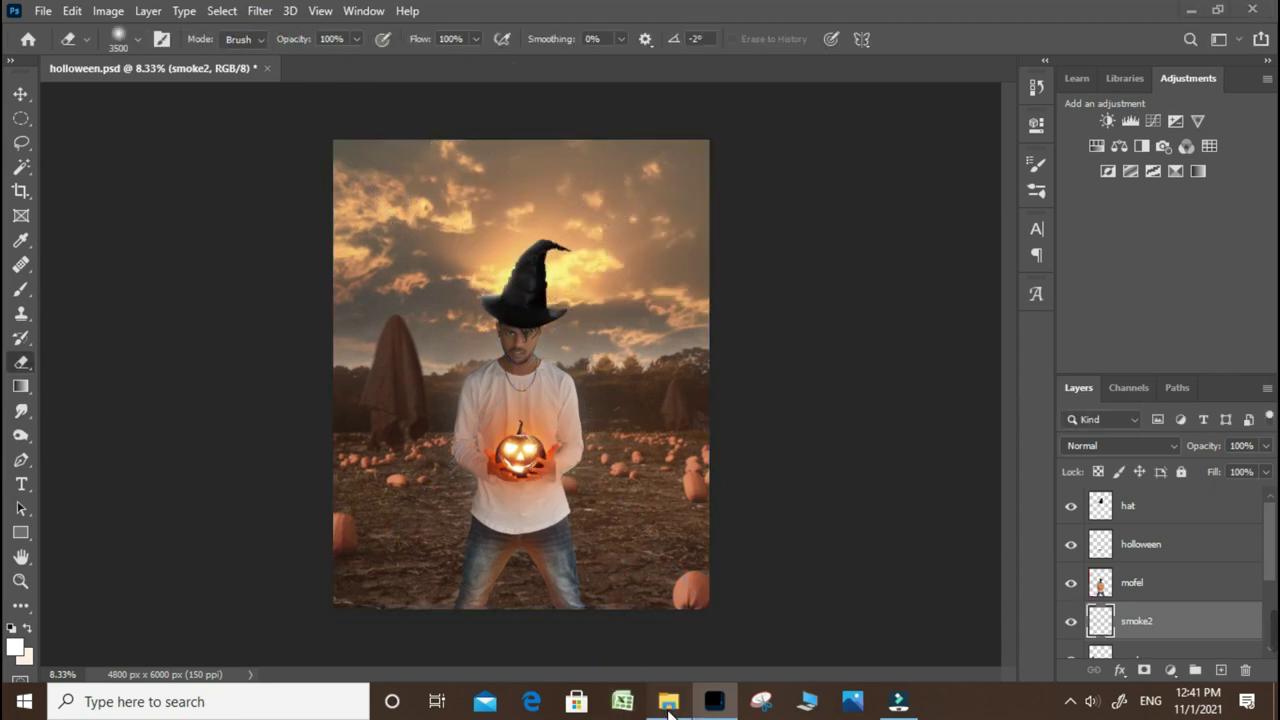
Step: Place and rasterize the smoke3 mist layer, keeping it below mofel
left_click(668, 702)
mouse_move(1211, 149)
left_mouse_down()
mouse_move(705, 712)
mouse_move(502, 581)
left_mouse_up()
left_click_drag(477, 527, 482, 479)
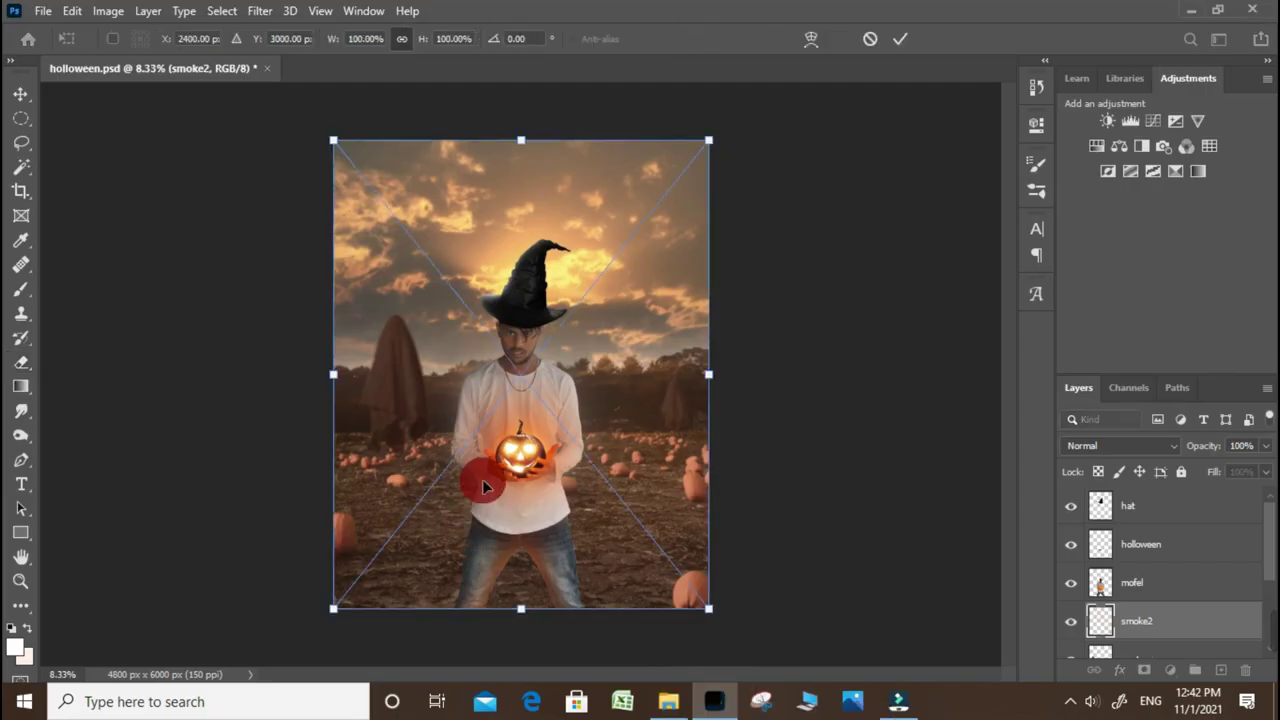
key("Return")
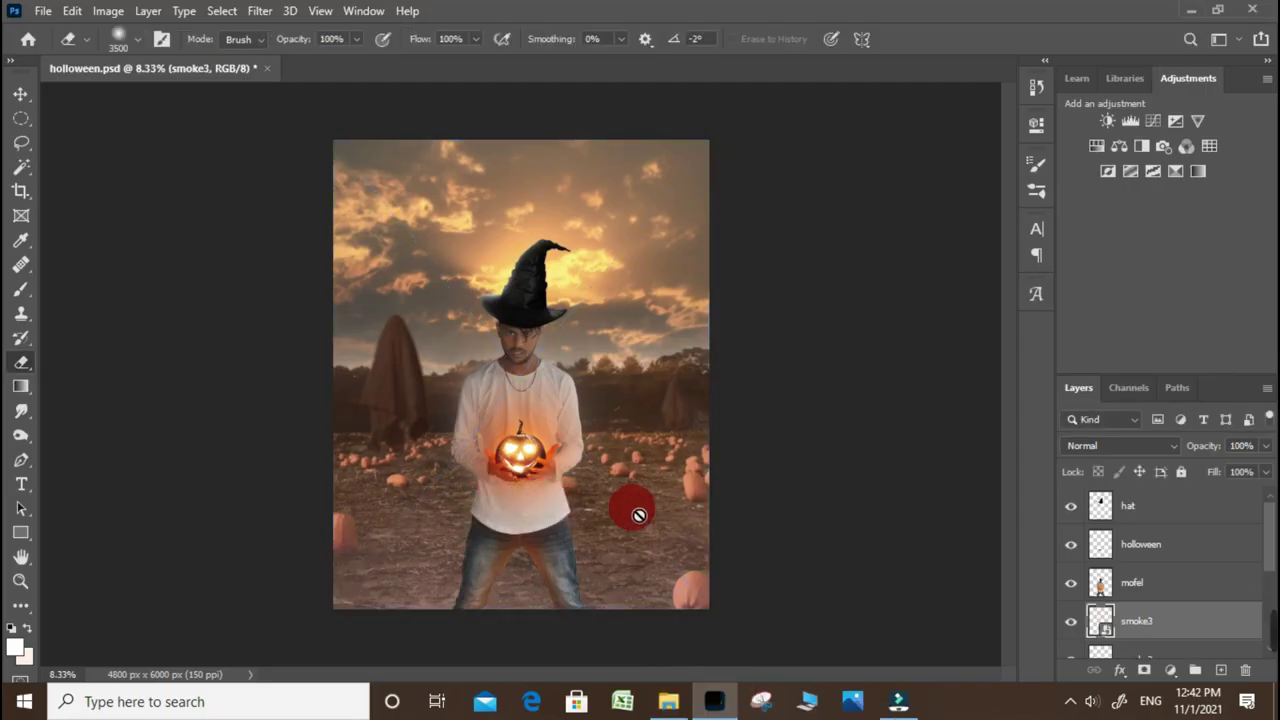
left_click_drag(547, 503, 650, 510)
left_click(622, 287)
key("ctrl+]")
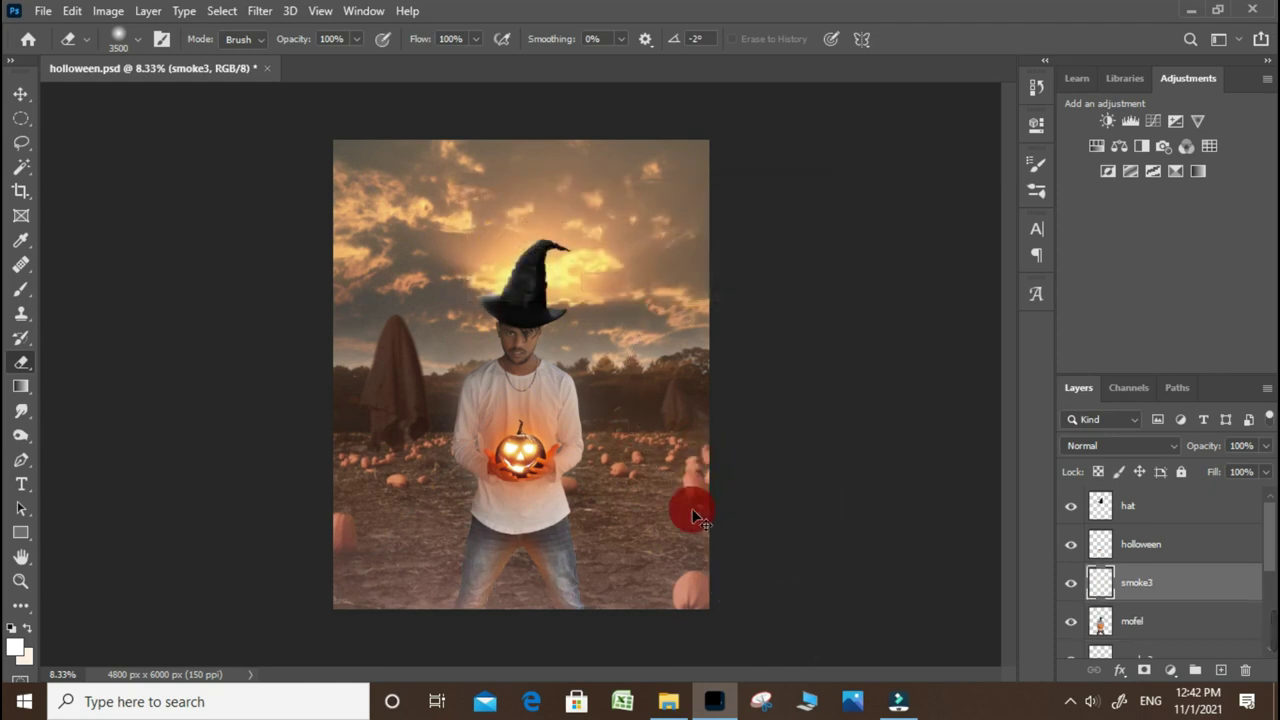
key("ctrl+[")
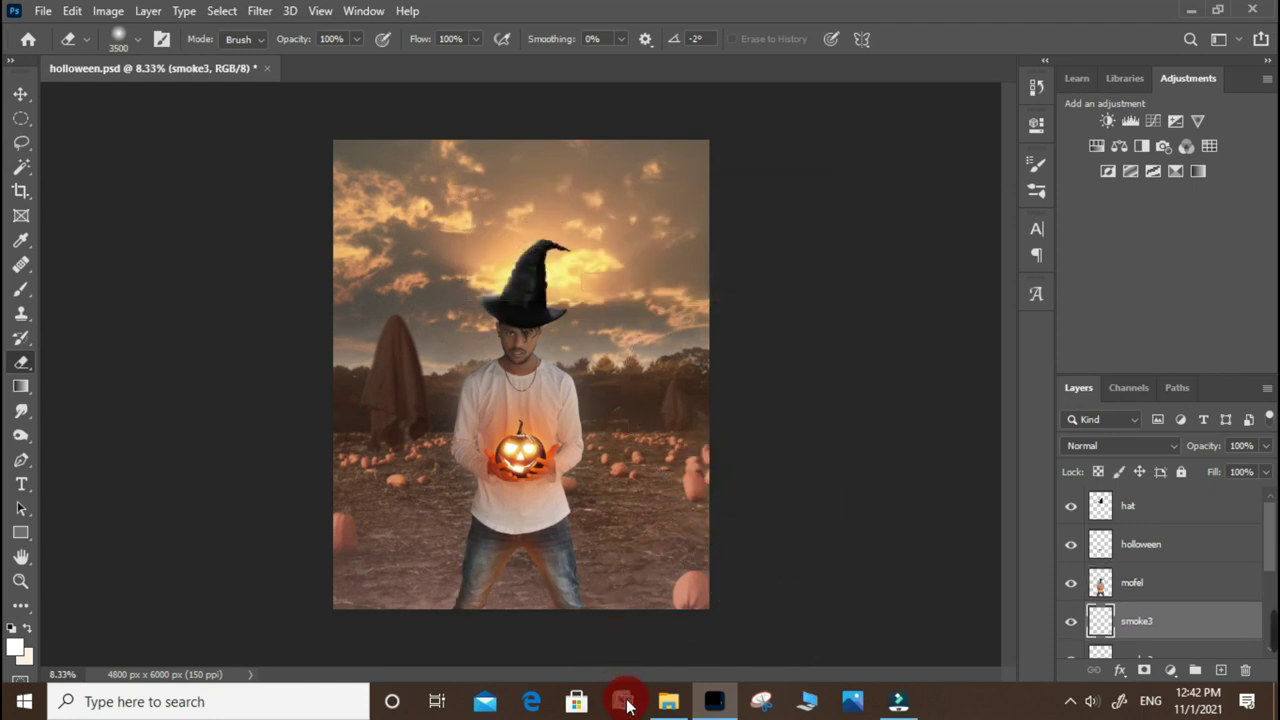
left_click(690, 640)
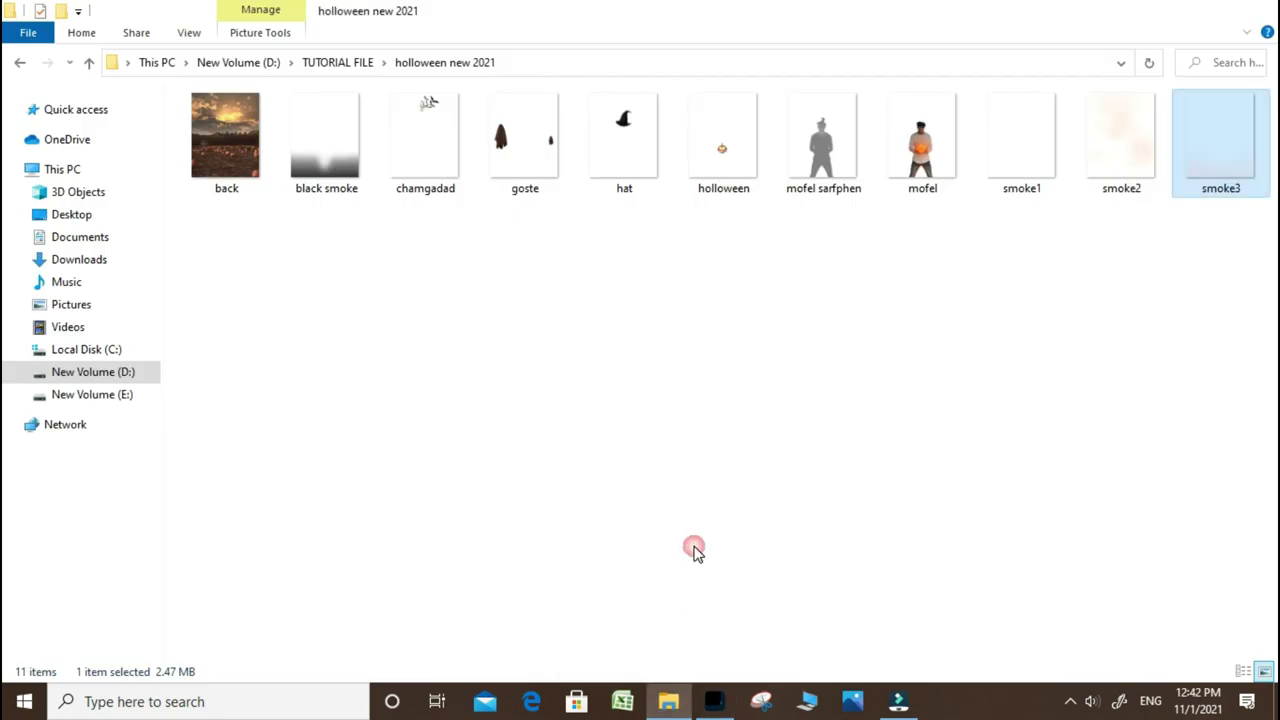
Step: Place the black smoke image and move it to the top of the layer stack
mouse_move(323, 170)
left_mouse_down()
mouse_move(724, 712)
mouse_move(447, 455)
mouse_move(472, 483)
left_mouse_up()
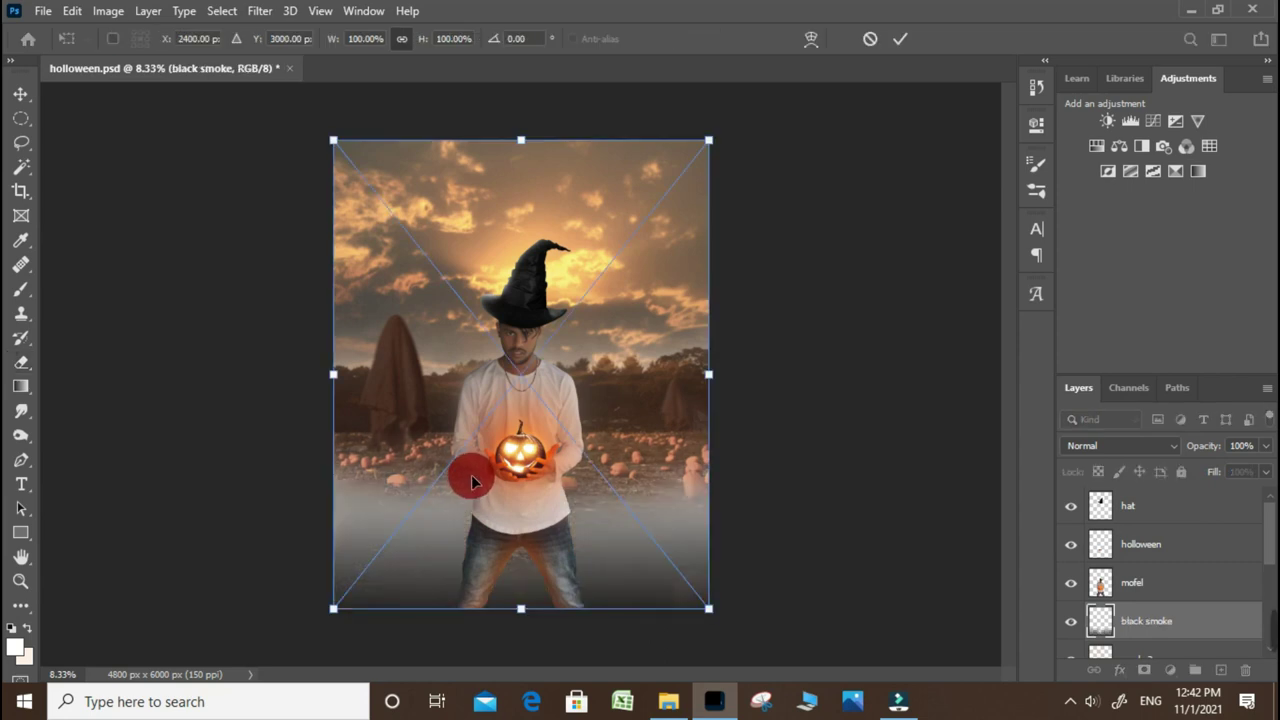
key("Return")
key("e")
key("ctrl+bracketright")
key("ctrl+bracketright")
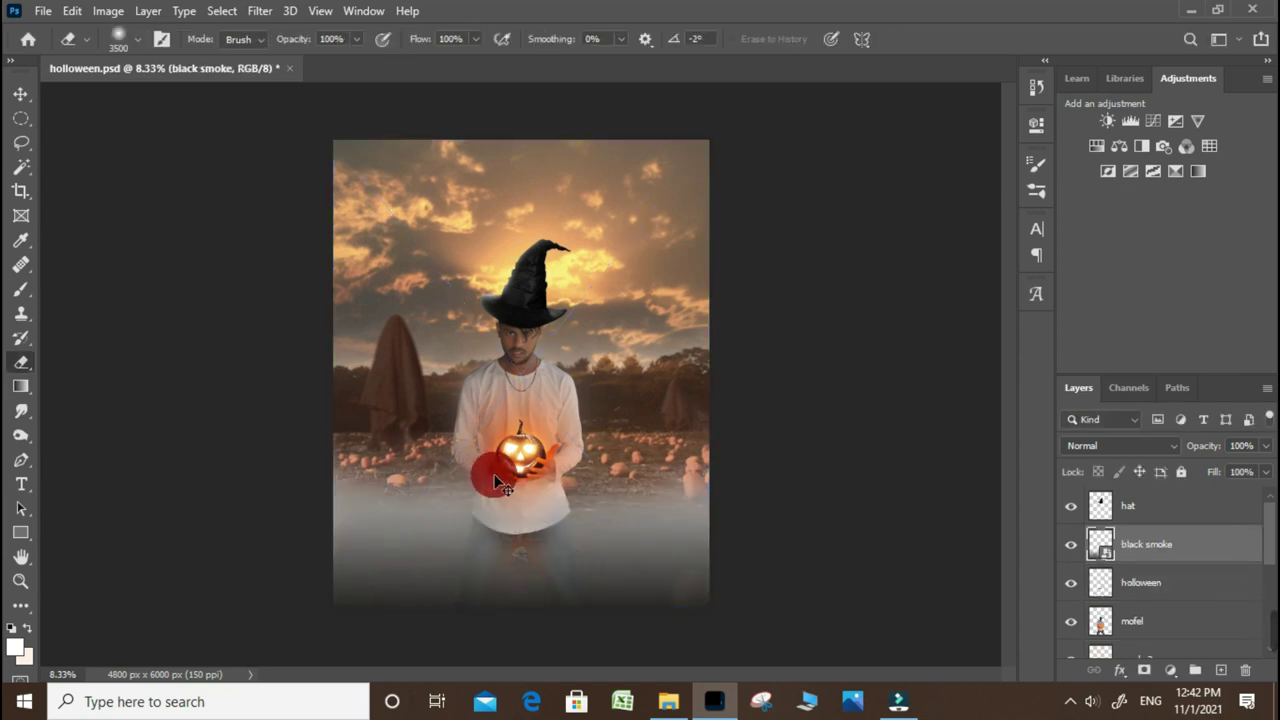
key("ctrl+bracketright")
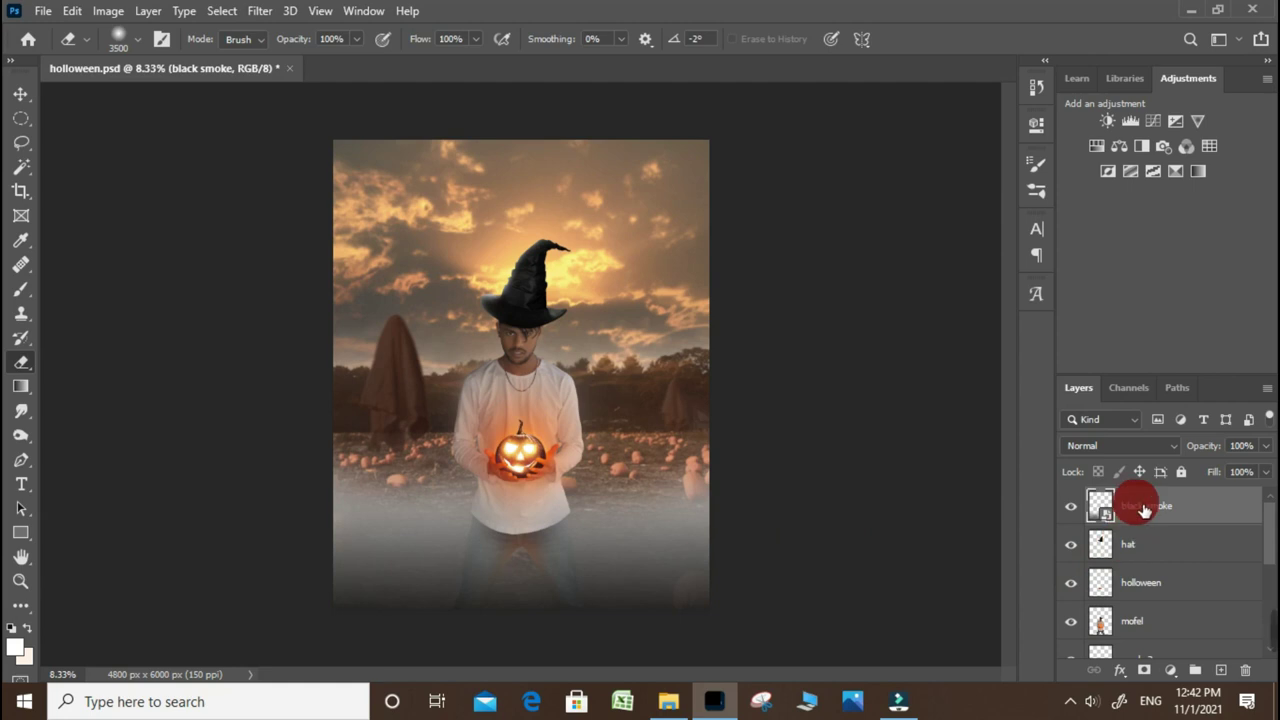
Step: Rasterize the black smoke layer and set its blend mode to Multiply
right_click(1173, 520)
left_click(1056, 343)
left_click(1108, 441)
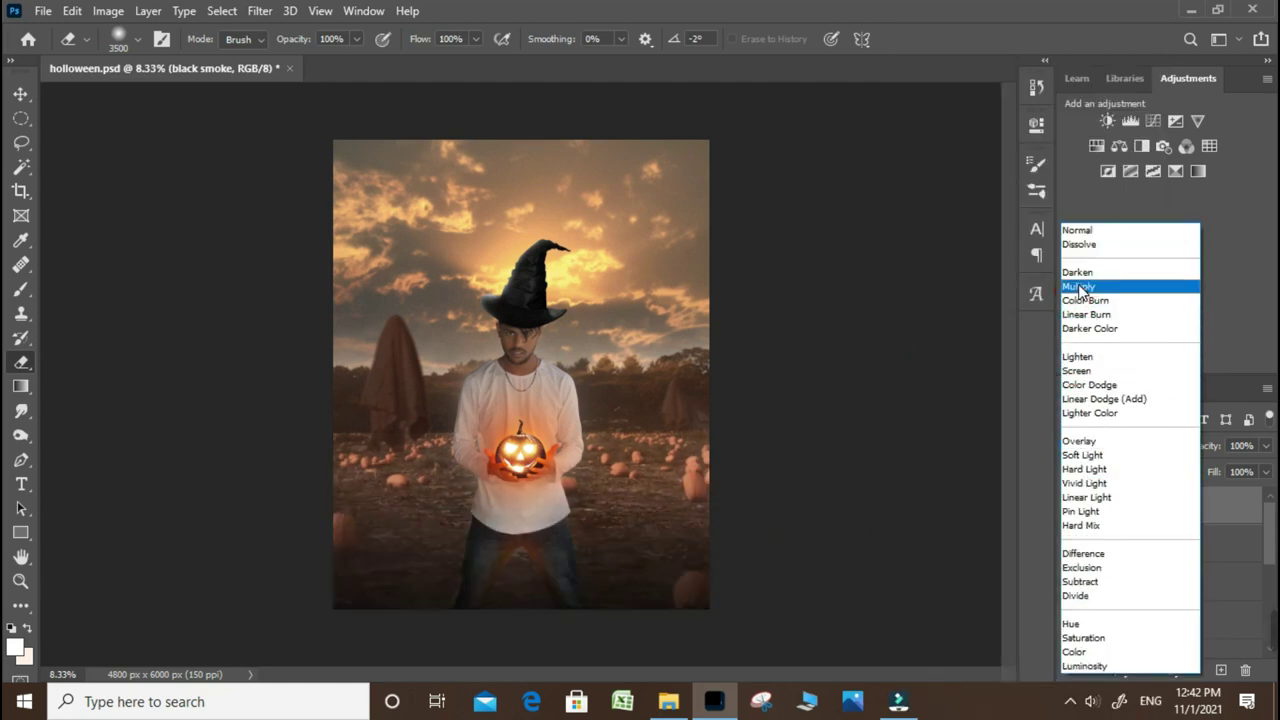
left_click(1079, 287)
key("ctrl+plus")
key("ctrl+plus")
key("ctrl+minus")
left_click(678, 703)
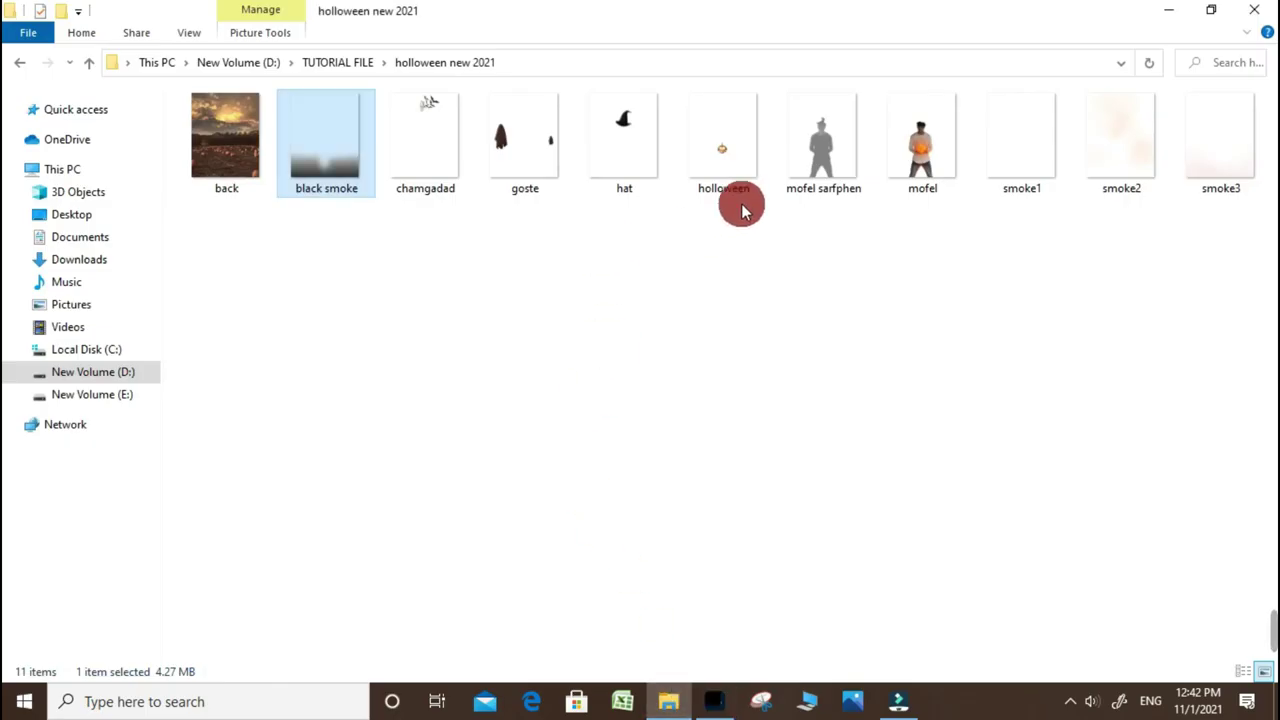
Step: Place the chamgadad bat flock above the witch hat and rasterize its layer
left_click_drag(424, 134, 502, 300)
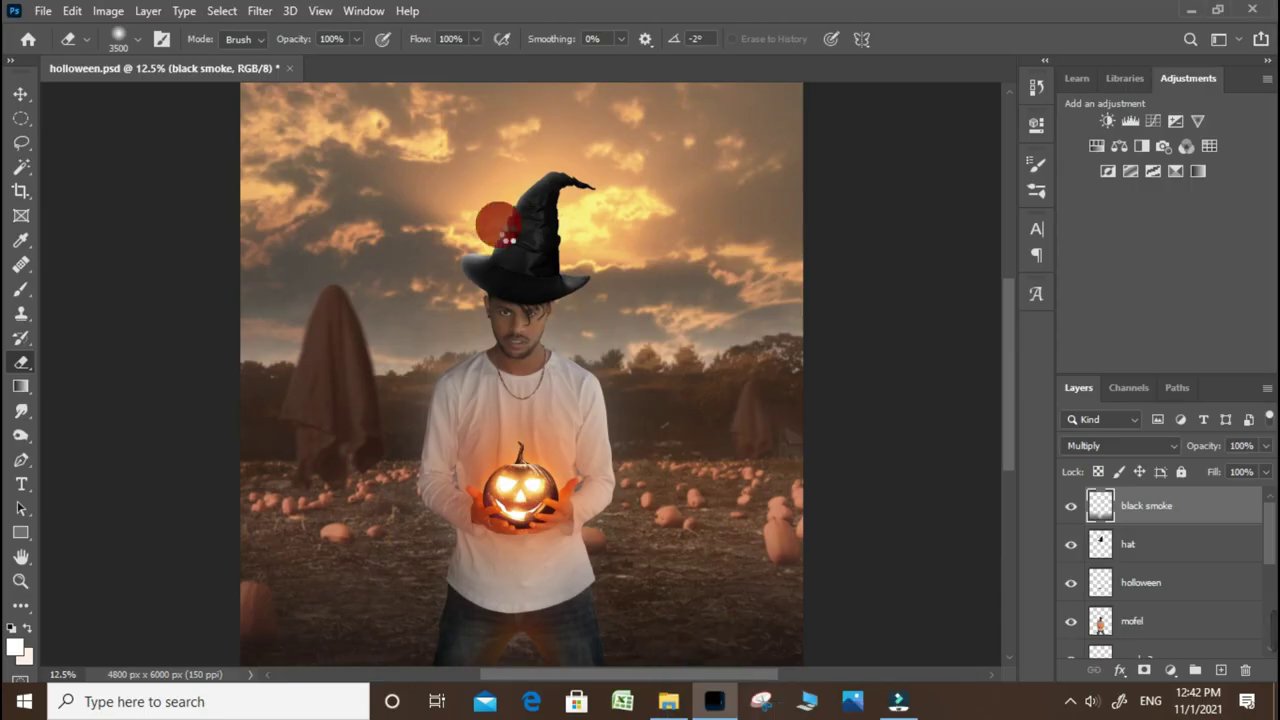
left_click_drag(508, 236, 498, 223)
key("ctrl+minus")
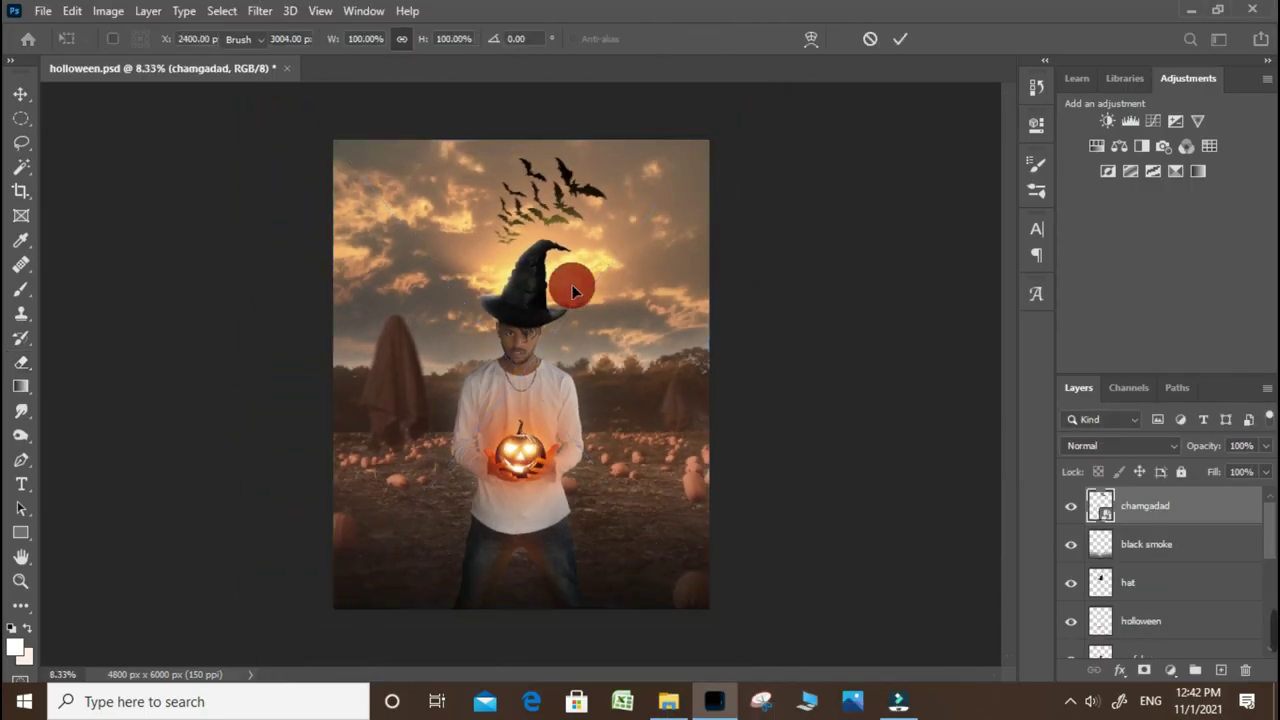
key("e")
left_click(548, 259)
left_click(620, 286)
mouse_move(620, 318)
left_mouse_down()
mouse_move(609, 235)
mouse_move(452, 481)
left_mouse_up()
key("ctrl+0")
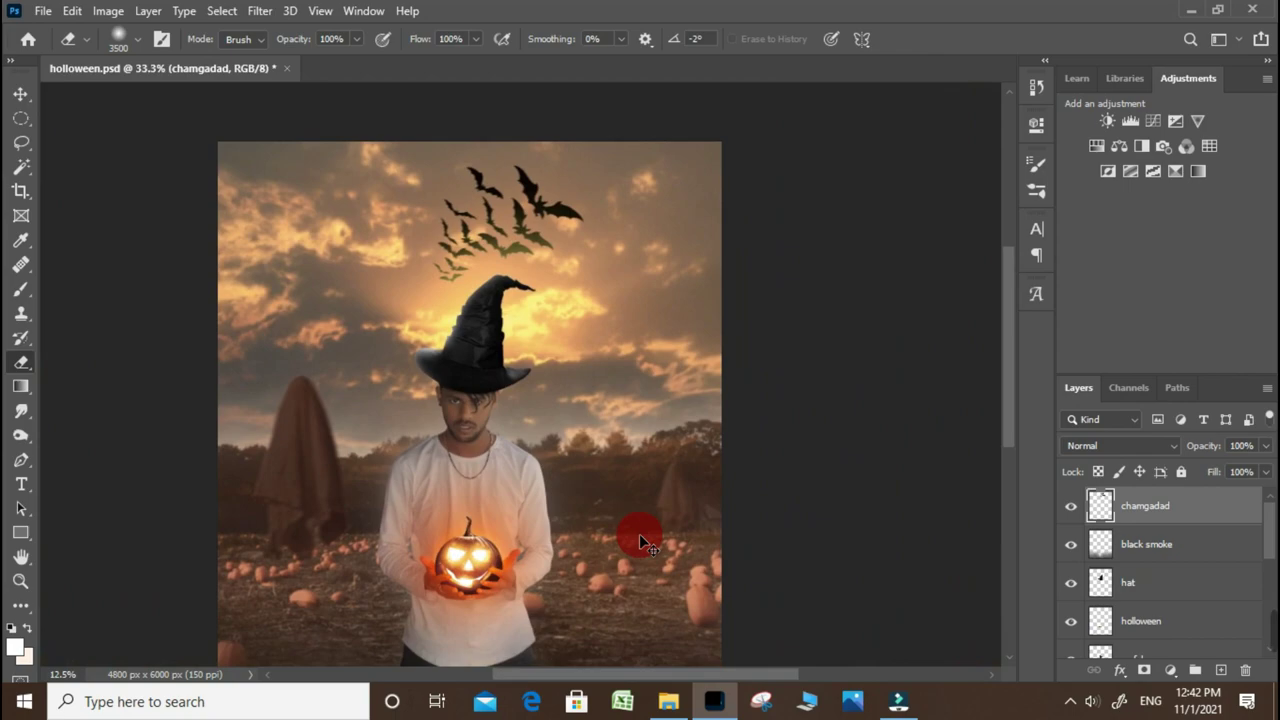
left_click(678, 706)
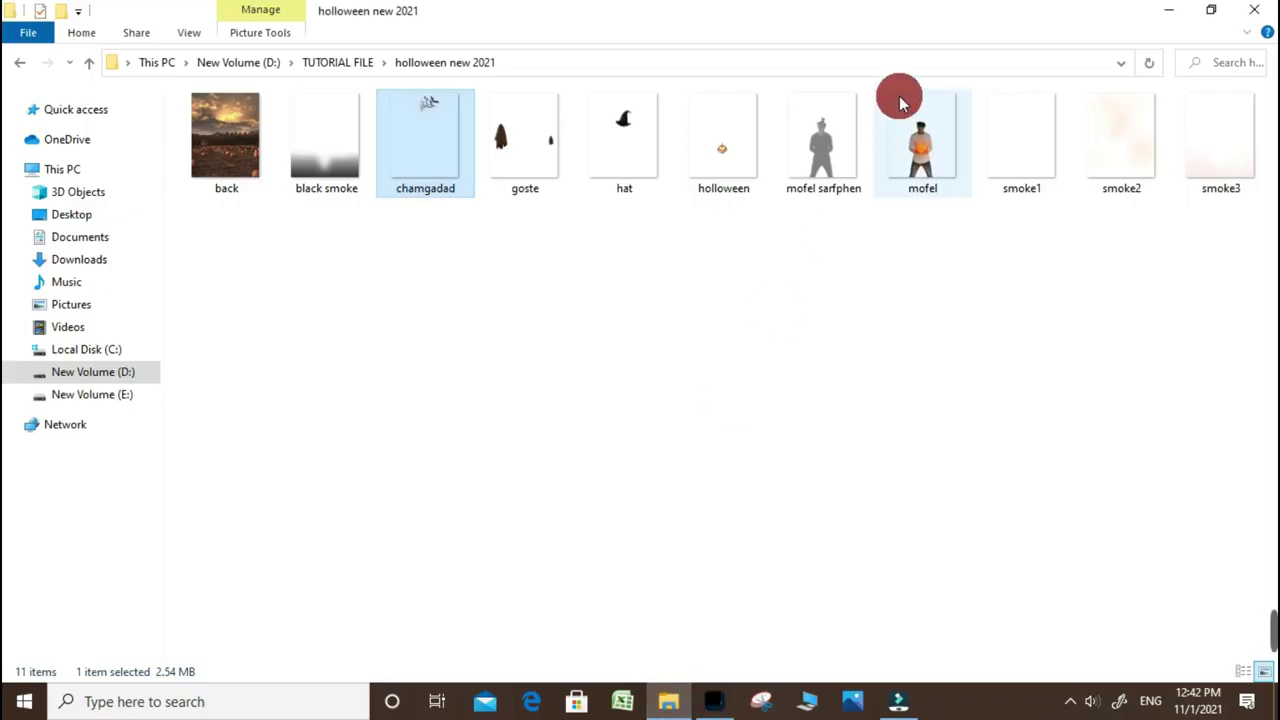
Step: Place the mofel sarfphen image as a layer just above mofel
mouse_move(820, 150)
left_mouse_down()
mouse_move(708, 710)
mouse_move(659, 635)
left_mouse_up()
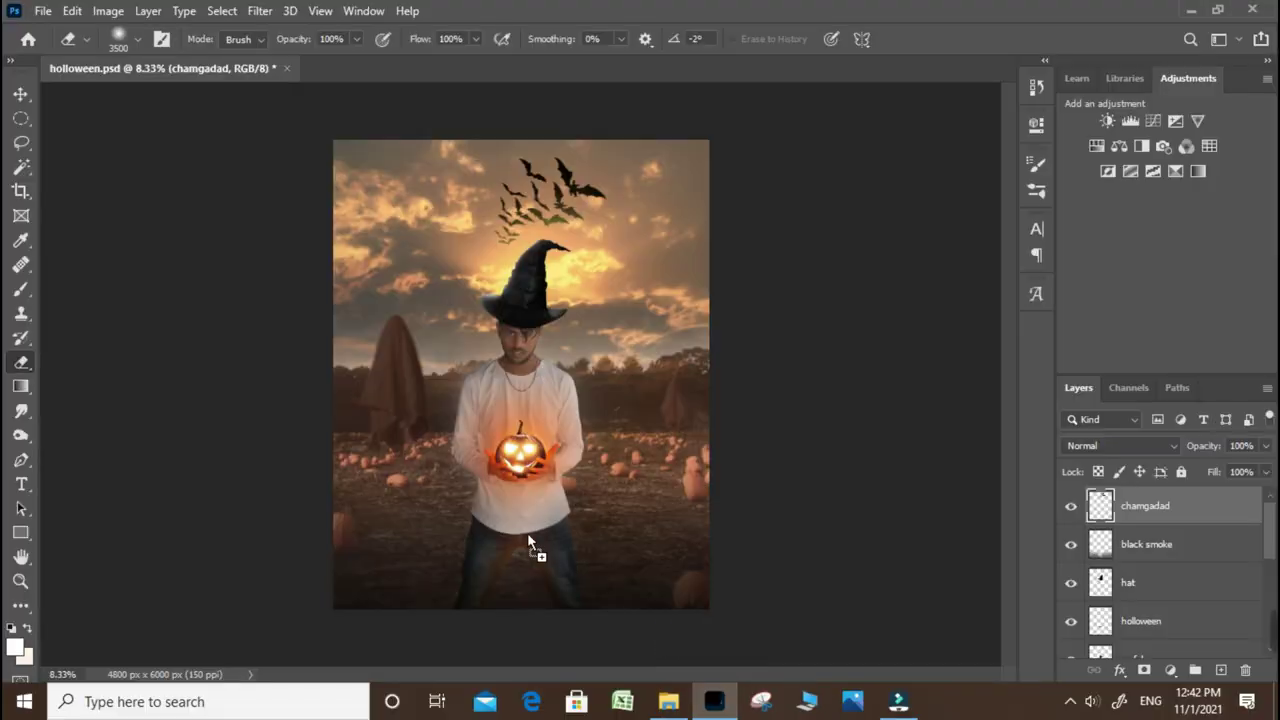
left_click_drag(497, 352, 493, 352)
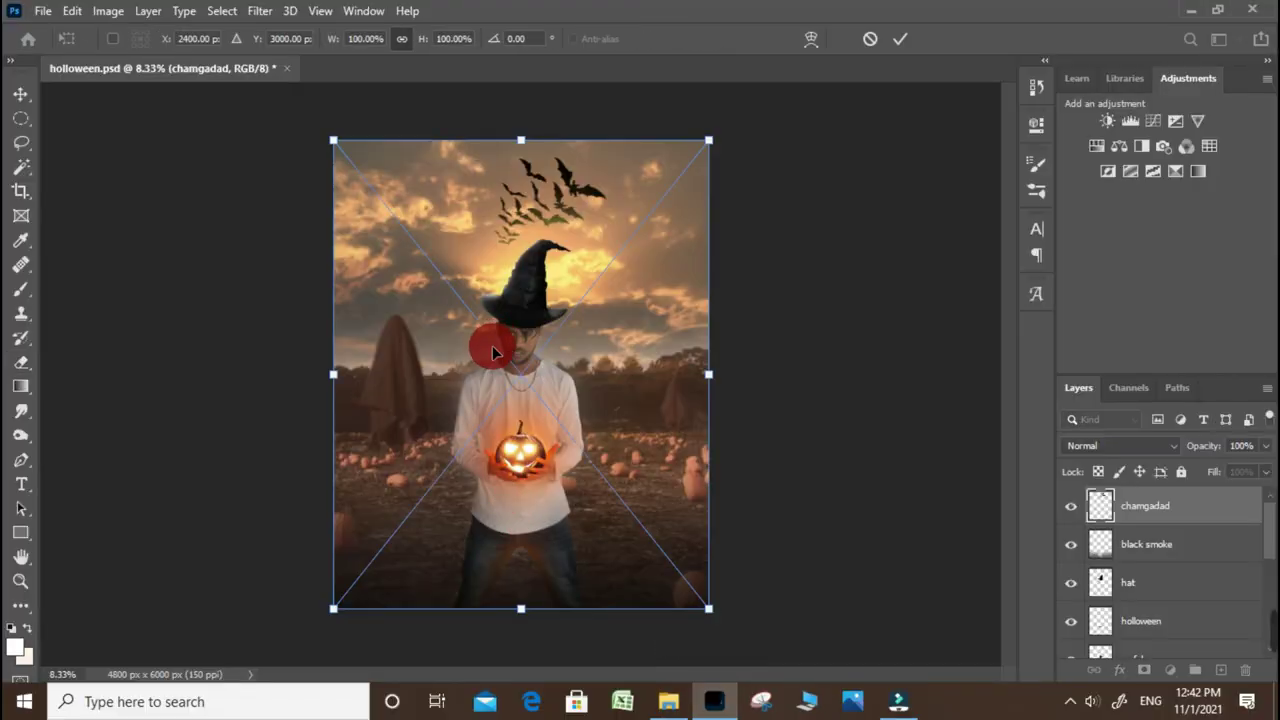
key("Return")
key("e")
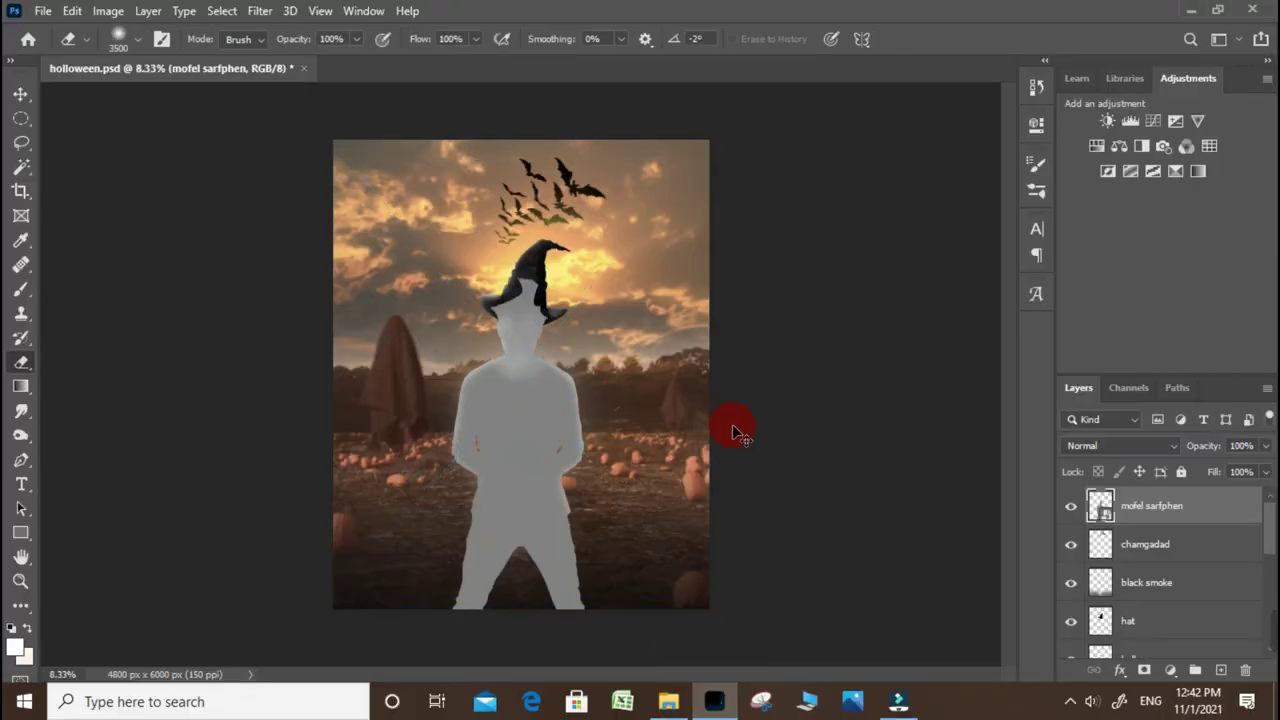
key("ctrl+bracketleft")
key("ctrl+bracketleft")
key("ctrl+bracketleft")
key("ctrl+bracketleft")
key("ctrl+bracketleft")
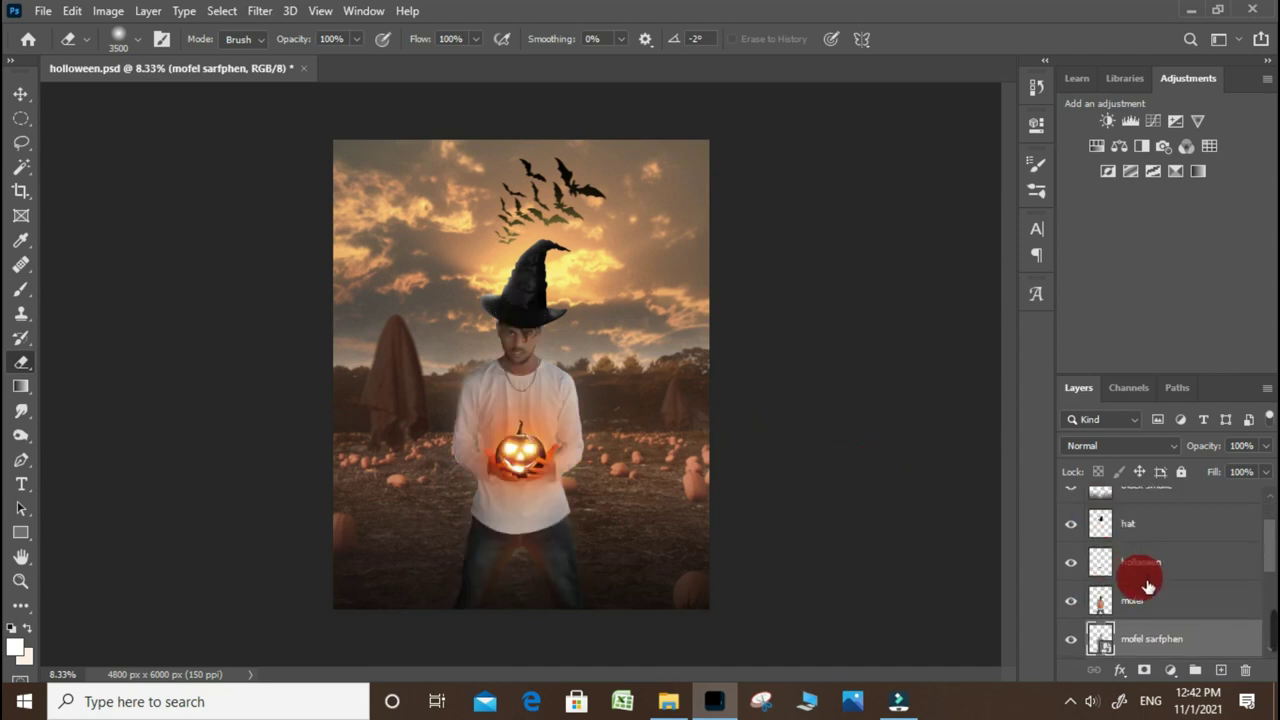
key("ctrl+bracketright")
Step: Set the mofel sarfphen blend mode to Vivid Light and compare it on and off
left_click(1122, 445)
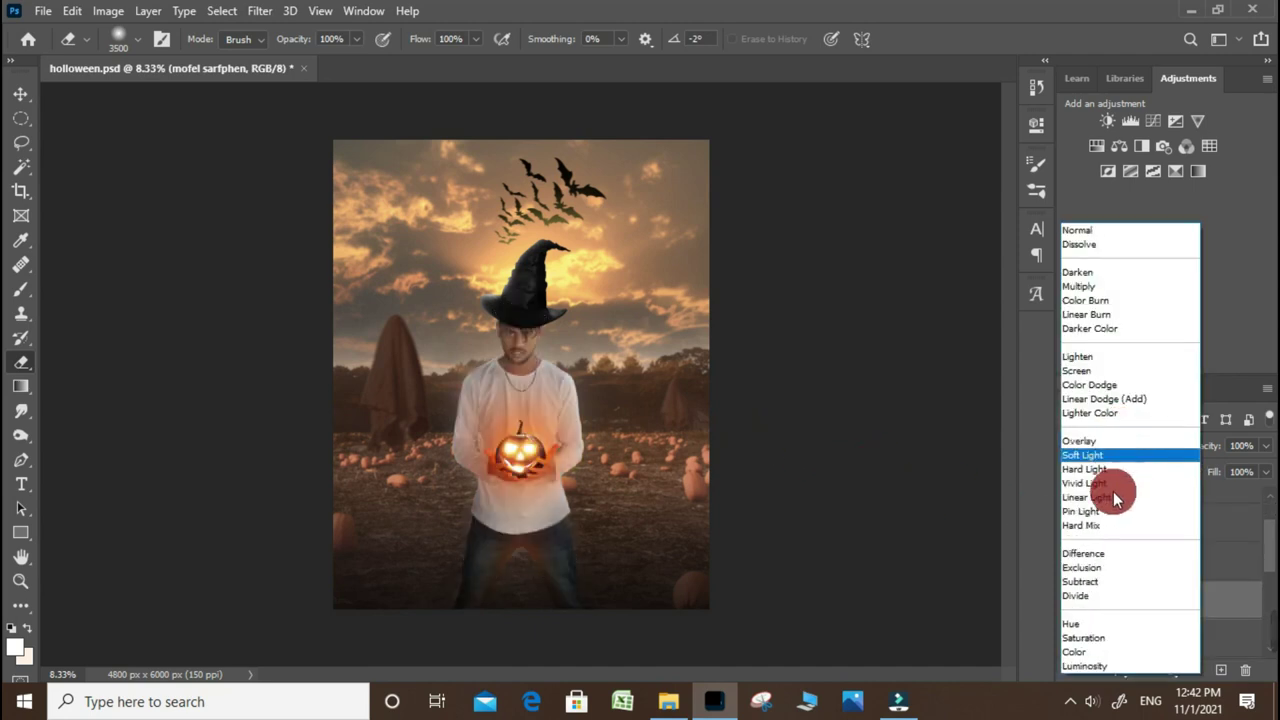
left_click(1112, 497)
left_click(1116, 448)
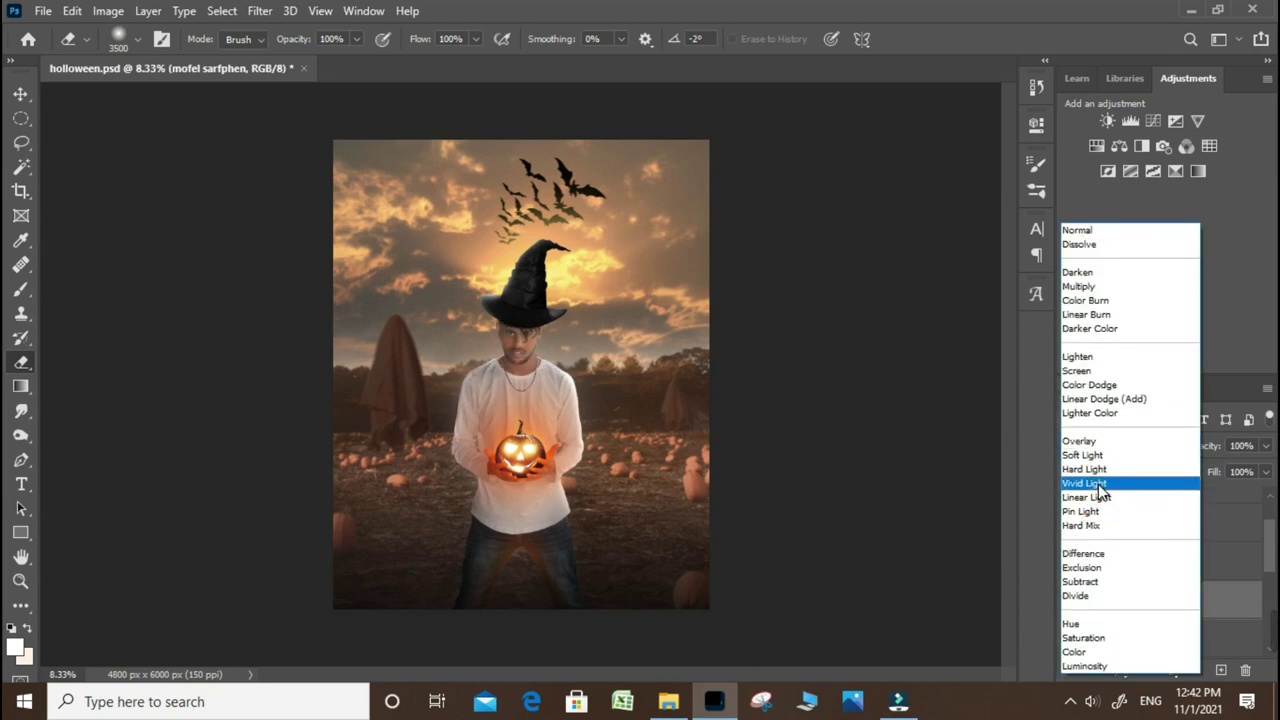
left_click(1100, 484)
scroll(533, 365, "up", 7, "alt")
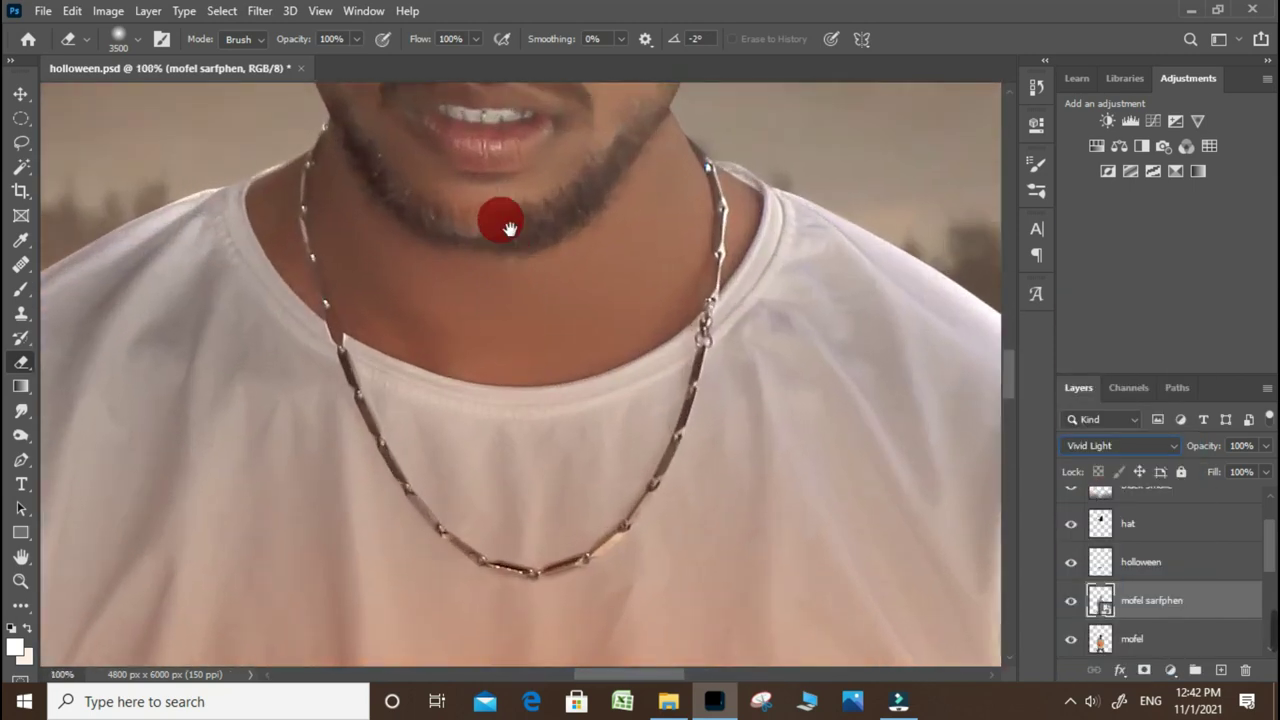
left_click_drag(509, 229, 499, 582)
left_click(1072, 604)
left_click(1072, 604)
Step: Rasterize the mofel sarfphen layer
right_click(1162, 610)
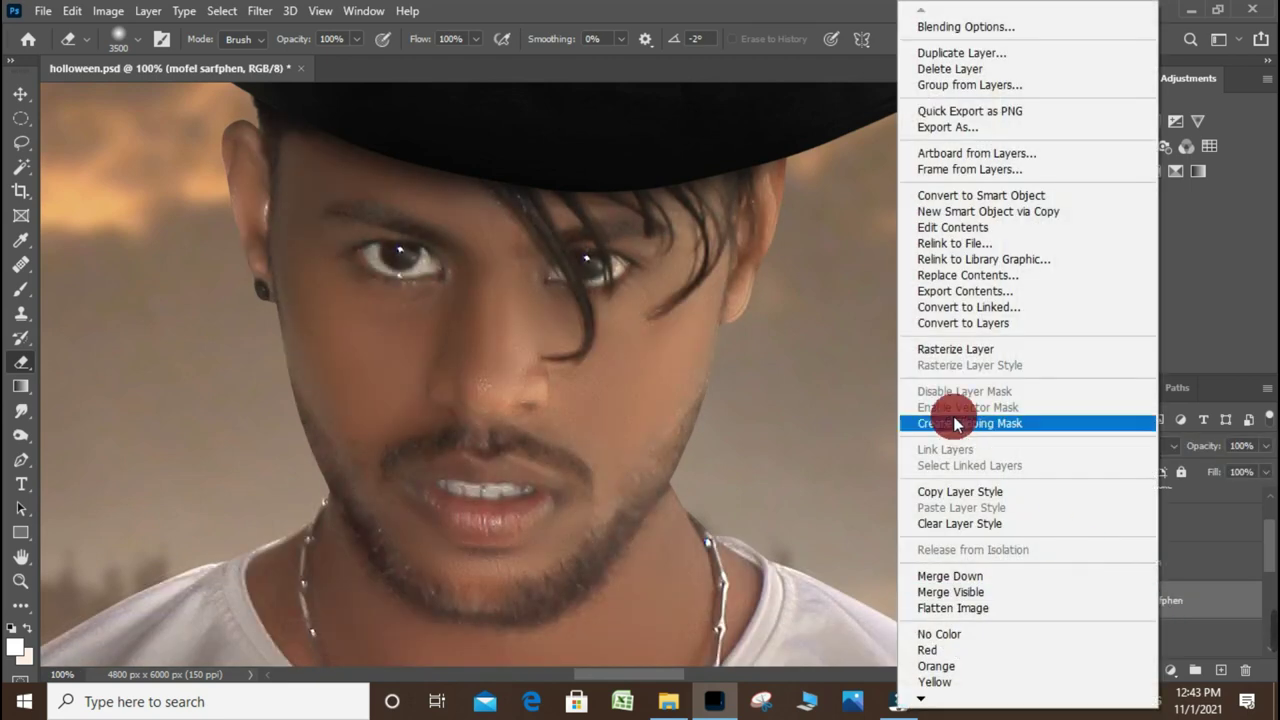
left_click(950, 352)
scroll(720, 408, "down", 1)
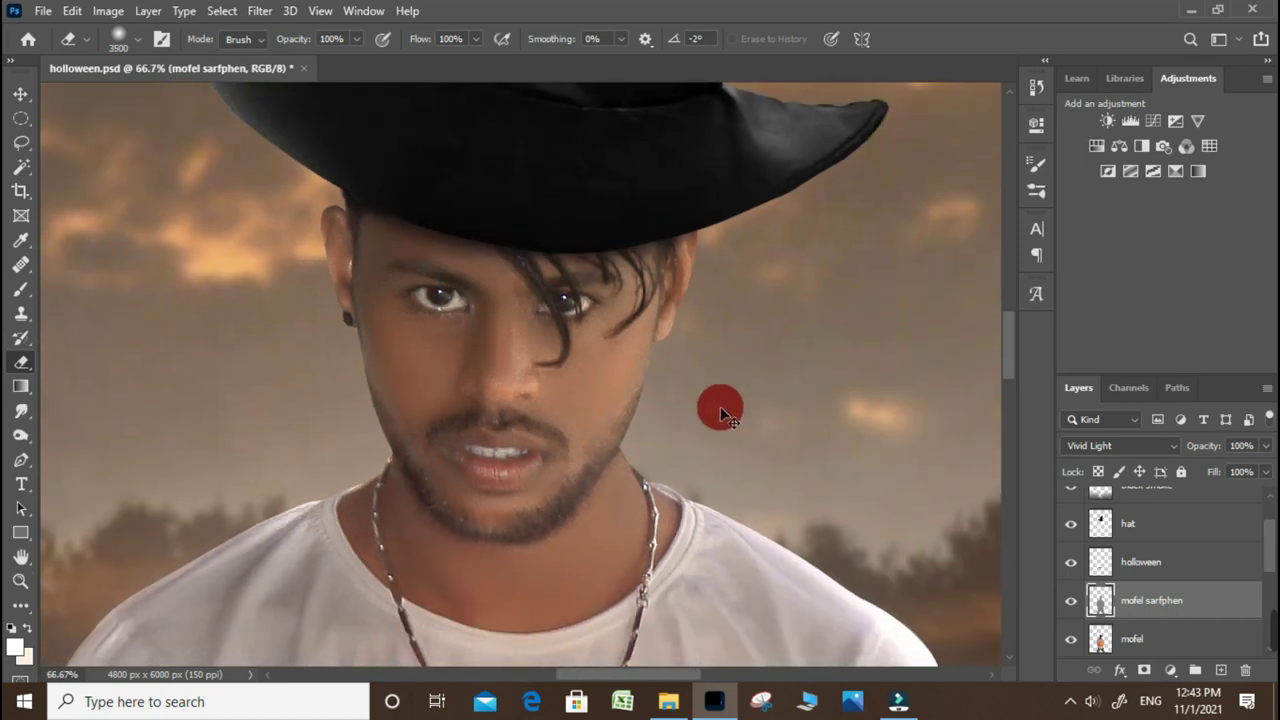
scroll(686, 460, "down", 1)
scroll(563, 471, "down", 1)
scroll(443, 285, "down", 2)
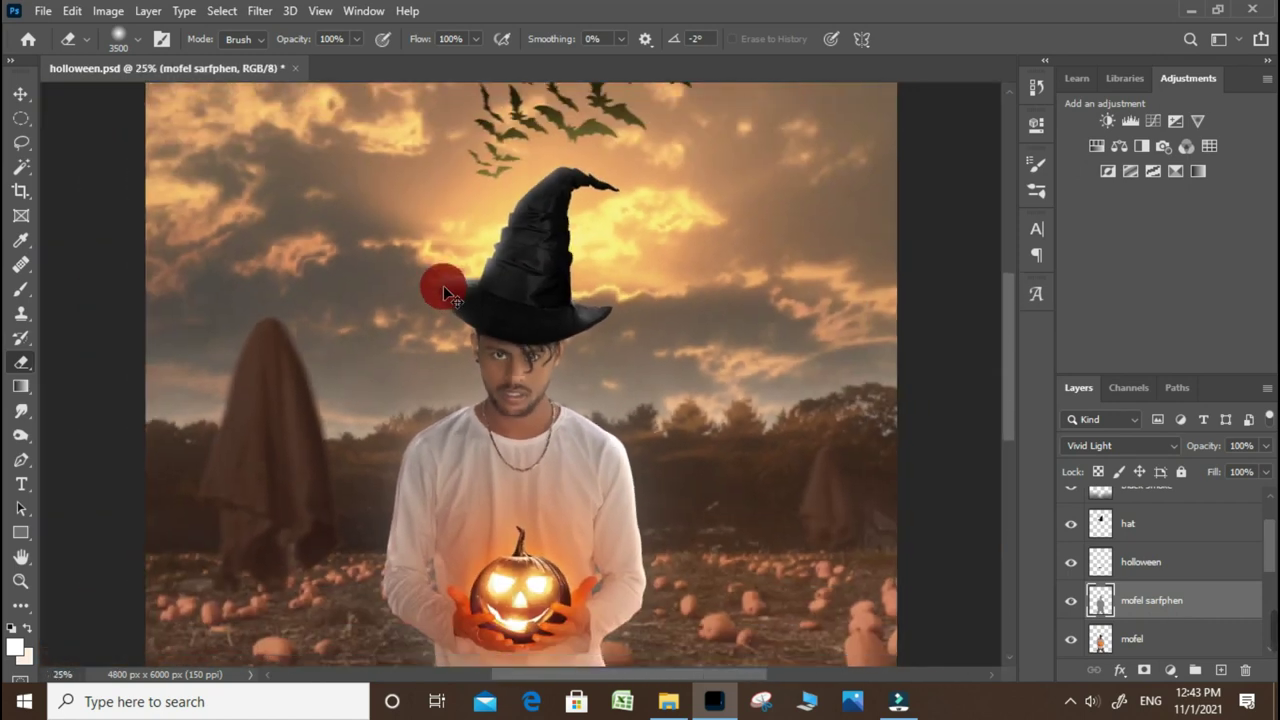
scroll(443, 285, "down", 1)
scroll(870, 505, "up", 1)
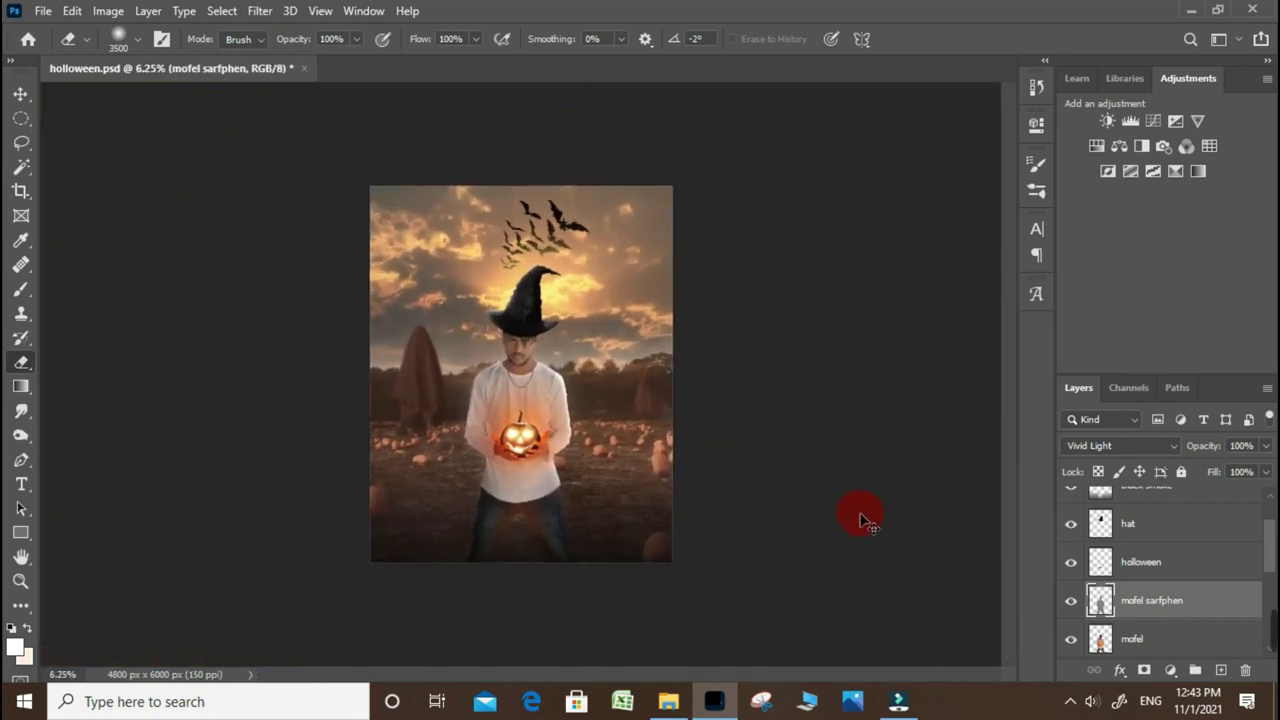
scroll(1150, 520, "up", 1)
scroll(1157, 524, "up", 1)
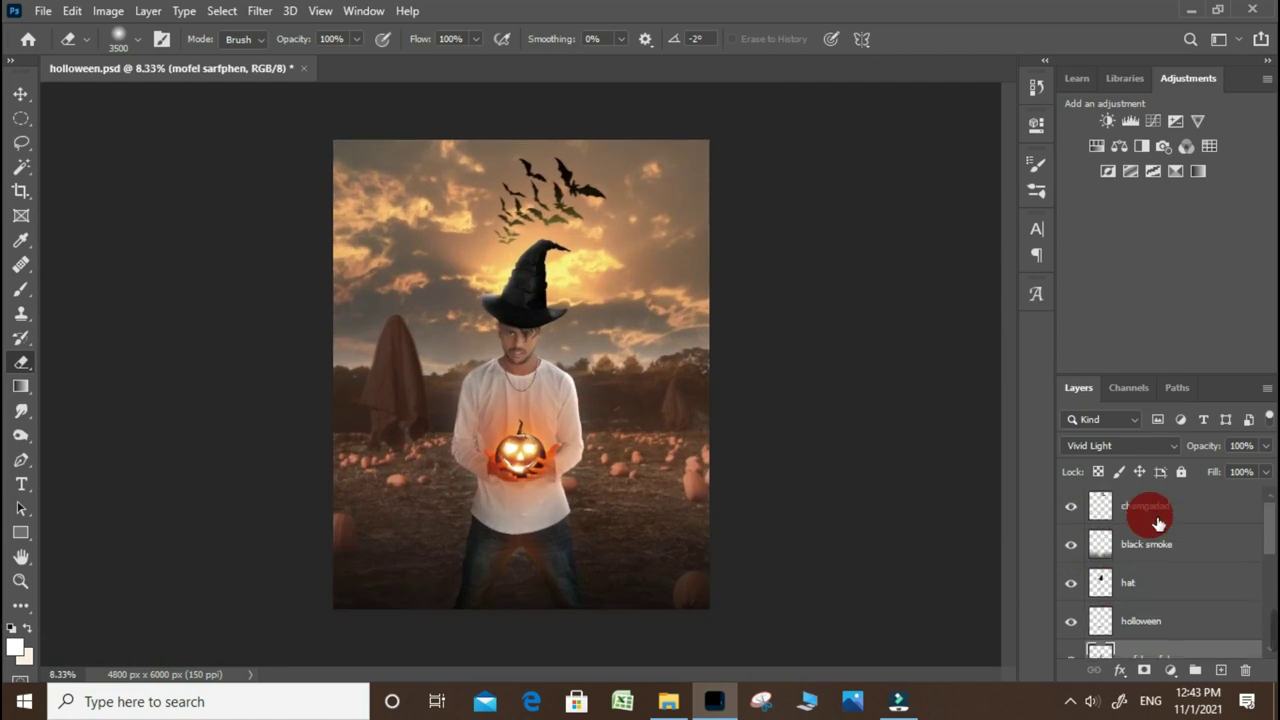
Step: Add a warming Photo Filter adjustment layer above chamgadad
left_click(1157, 522)
left_click(1170, 670)
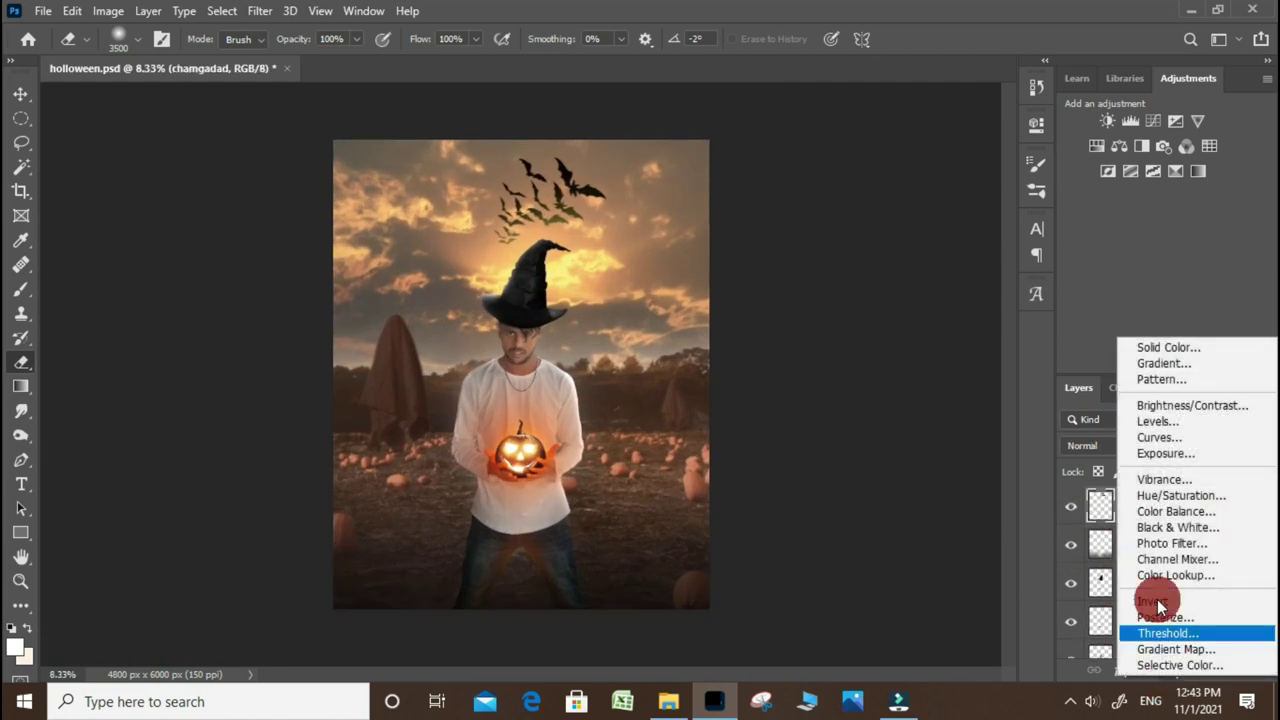
left_click(1170, 543)
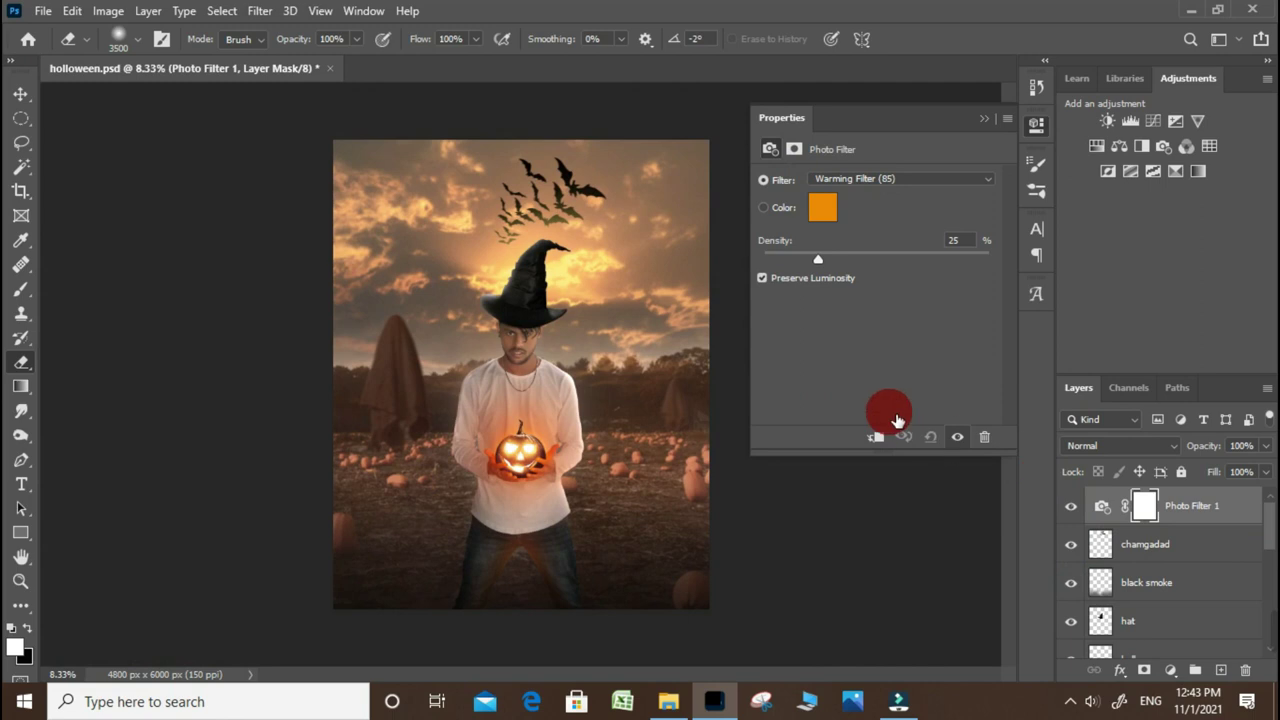
left_click(978, 120)
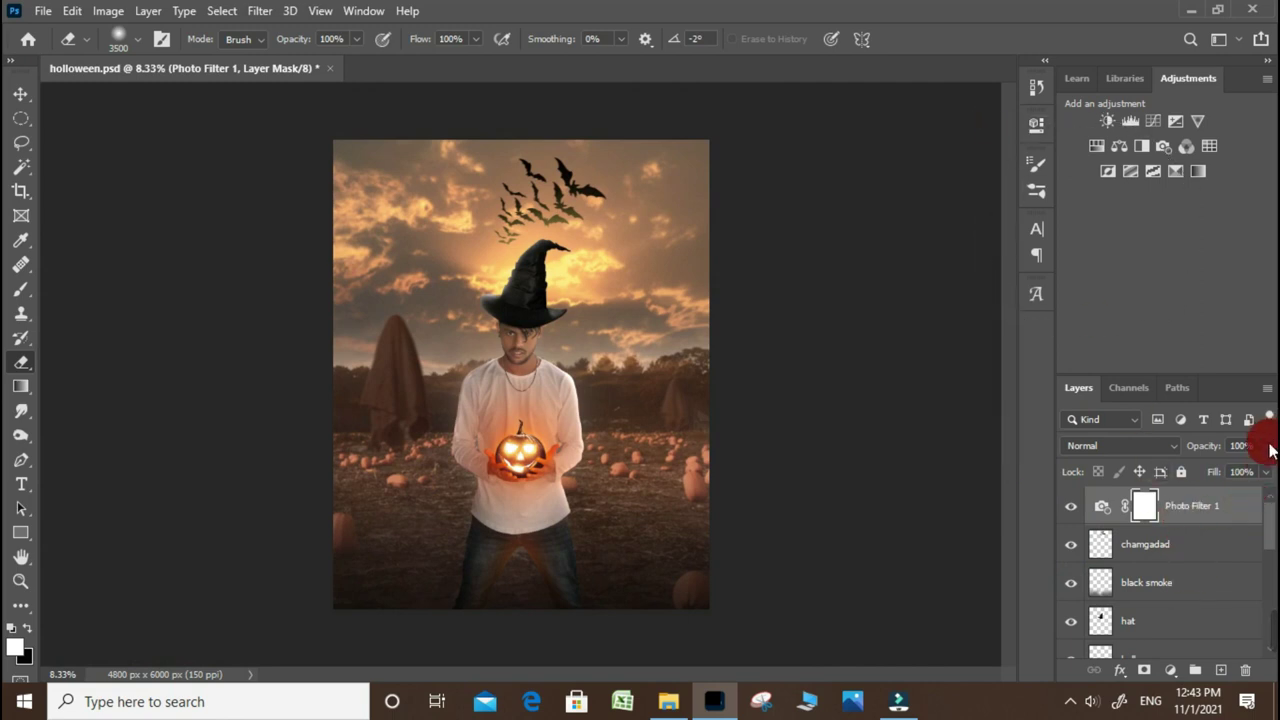
Step: Add a FoggyNight Color Lookup adjustment layer at 22% opacity
left_click(1170, 670)
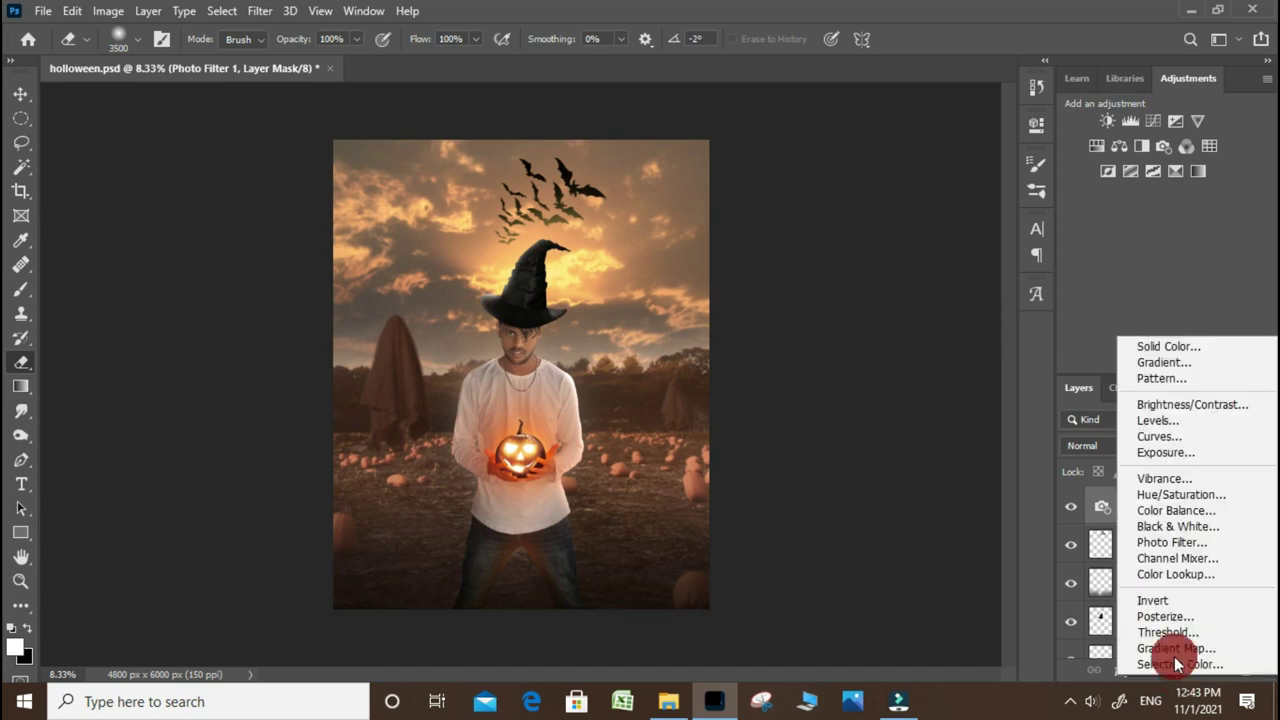
left_click(1167, 575)
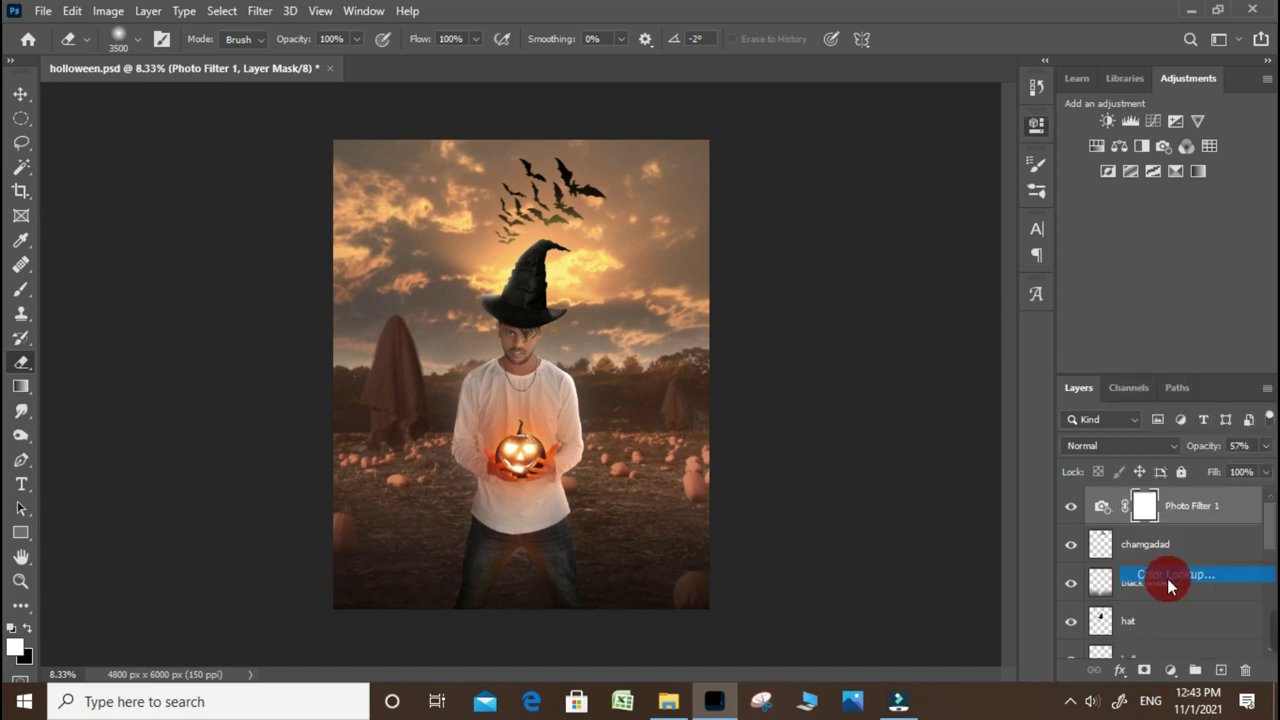
left_click(865, 185)
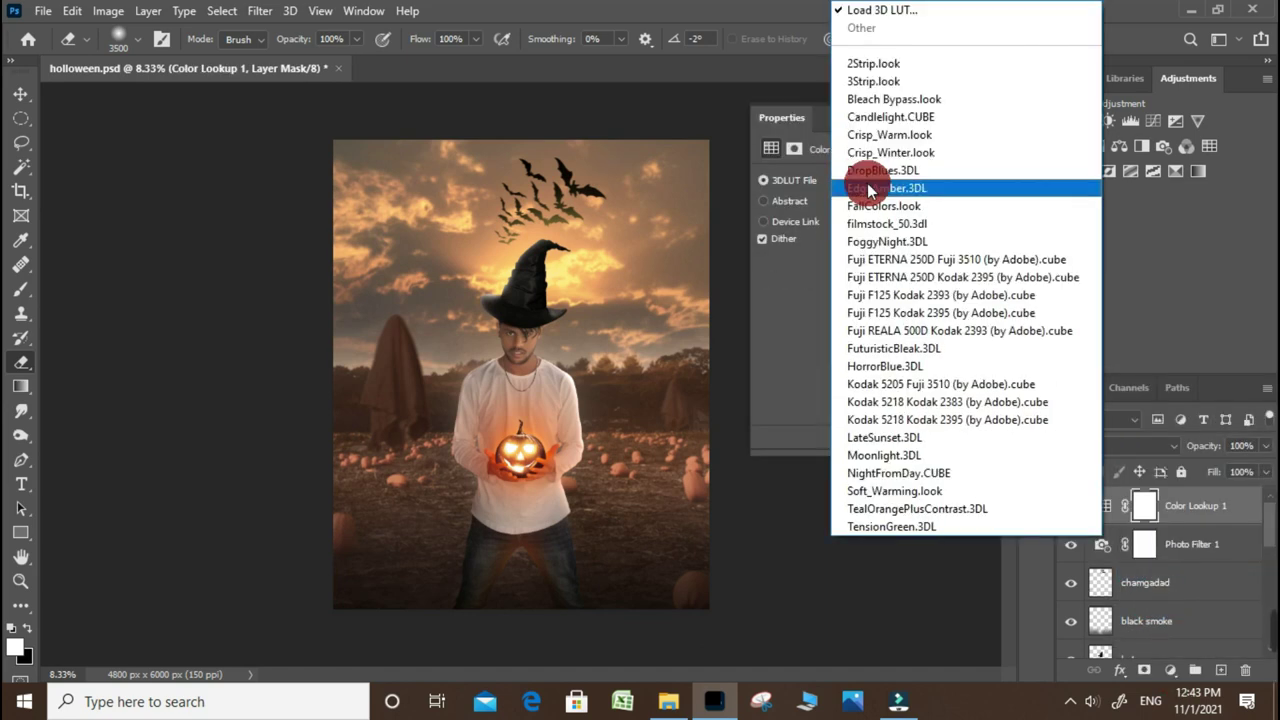
left_click(882, 241)
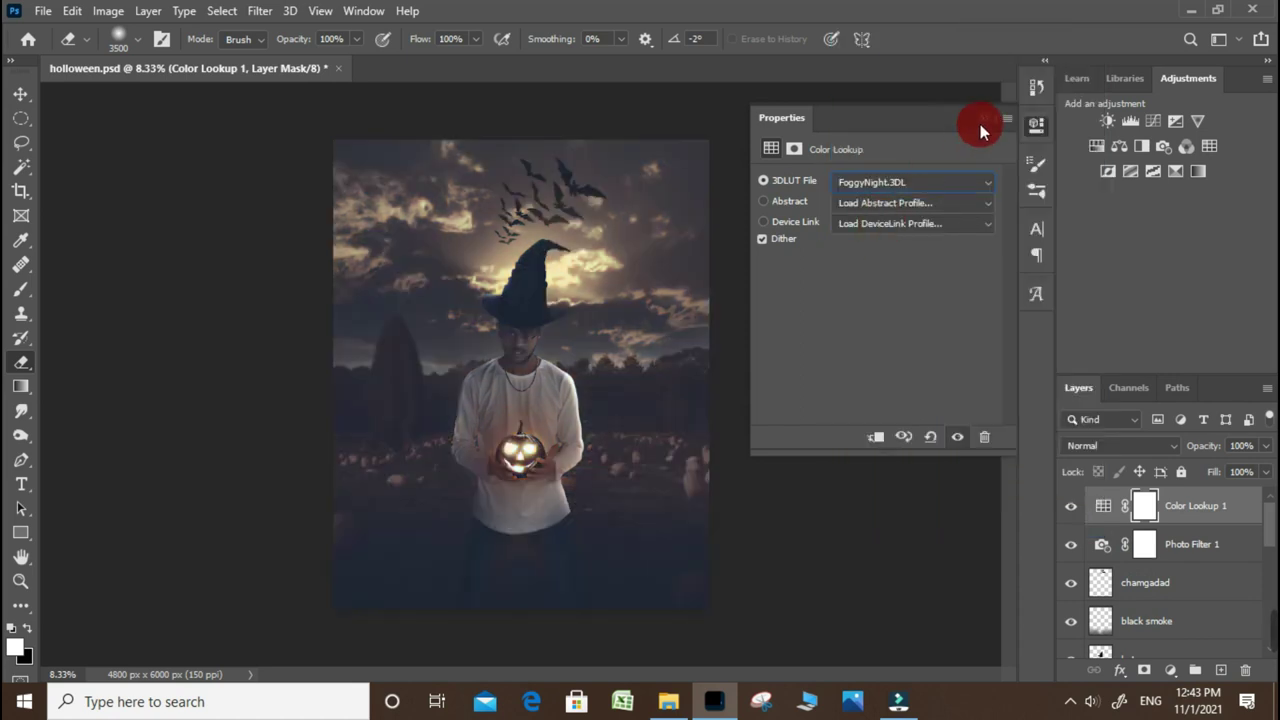
left_click(980, 124)
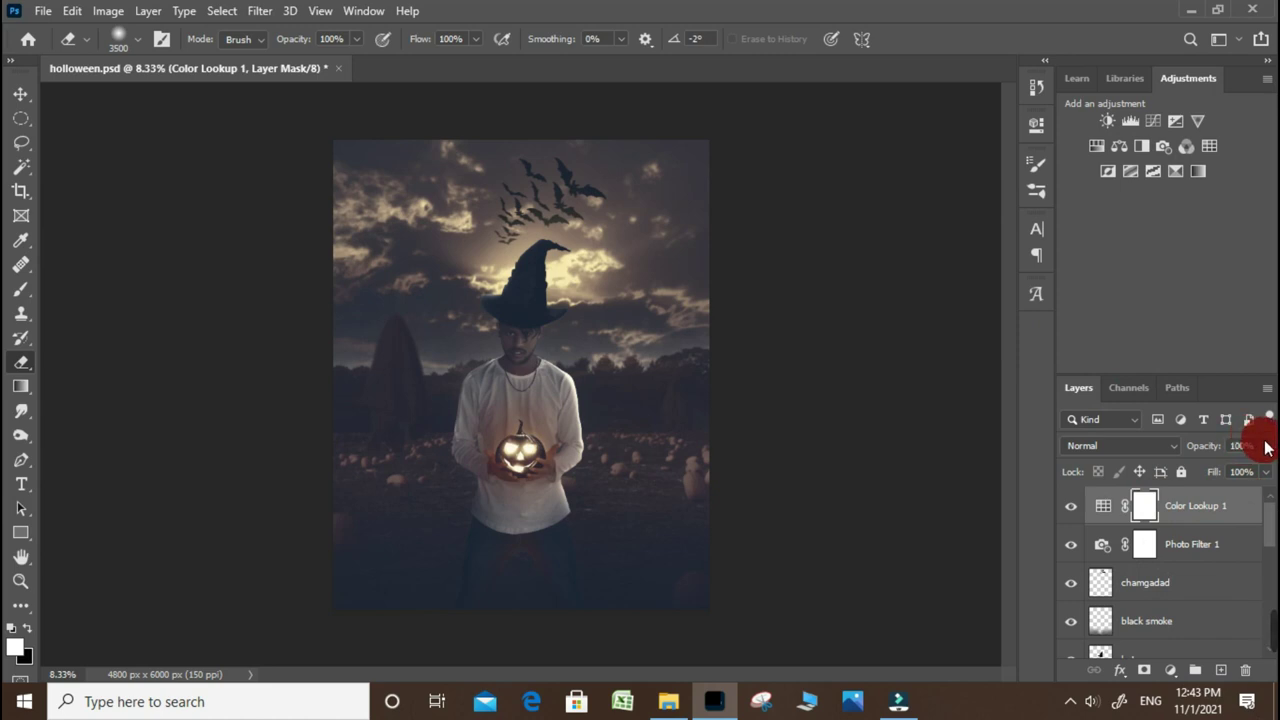
left_click(1266, 446)
left_click_drag(1211, 467, 1196, 472)
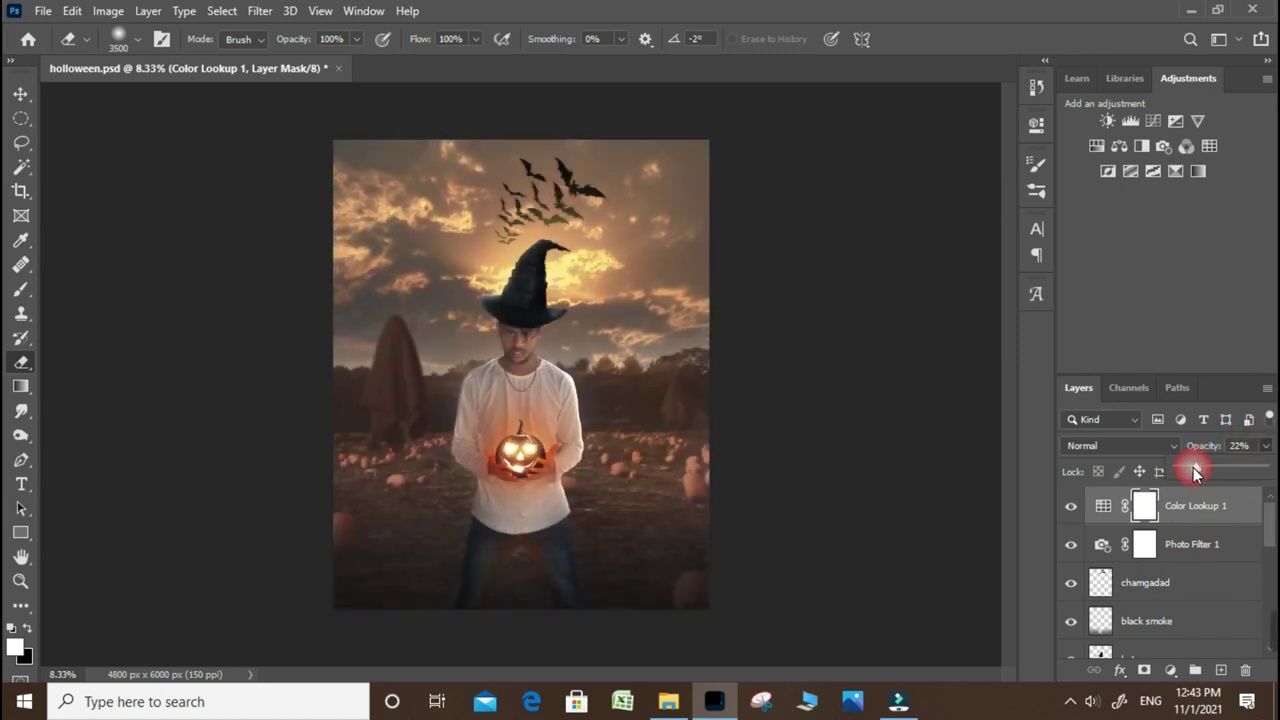
Step: Flatten the image and duplicate the Background as Background copy
right_click(1194, 510)
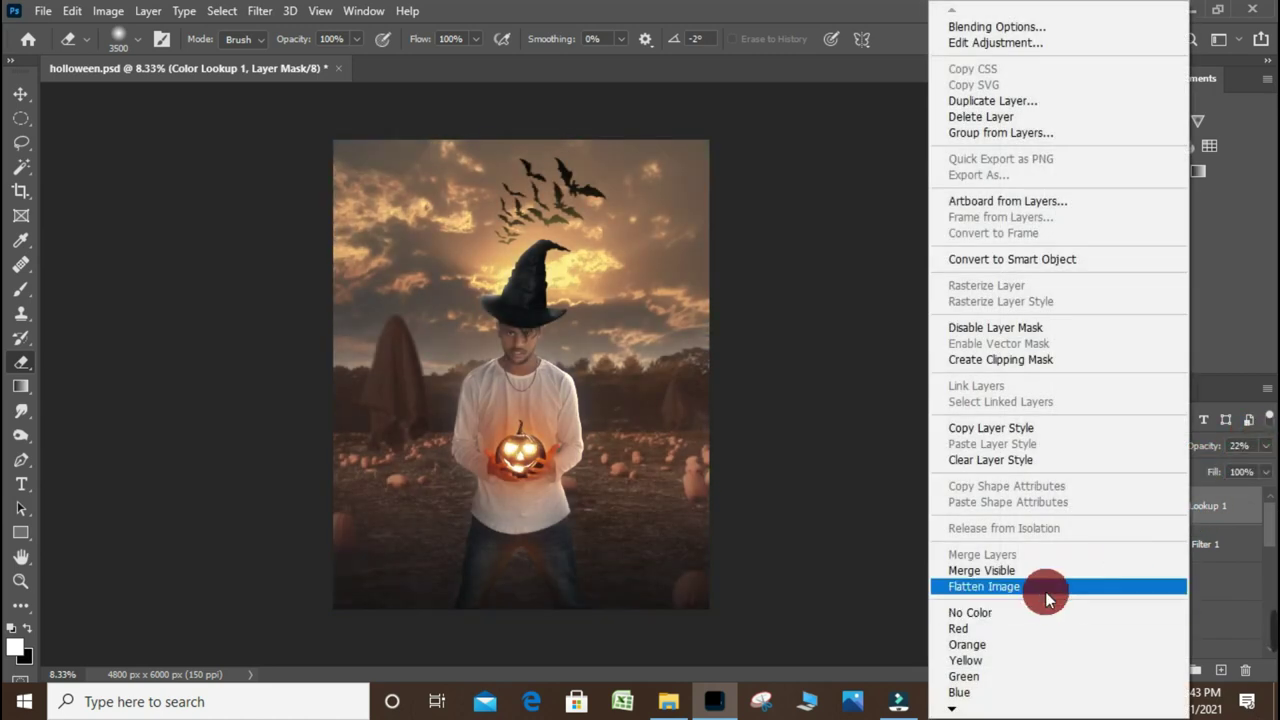
left_click(1045, 591)
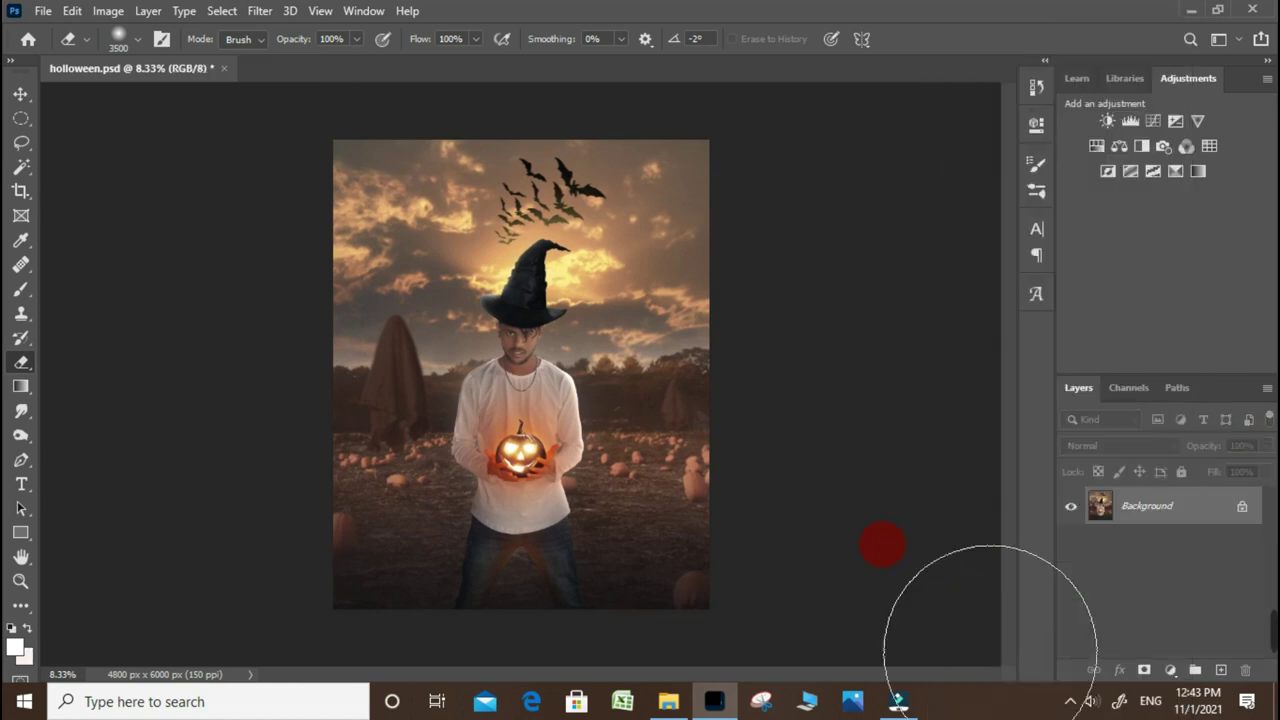
mouse_move(1195, 505)
left_mouse_down()
mouse_move(1229, 678)
mouse_move(1221, 669)
left_mouse_up()
key("ctrl+plus")
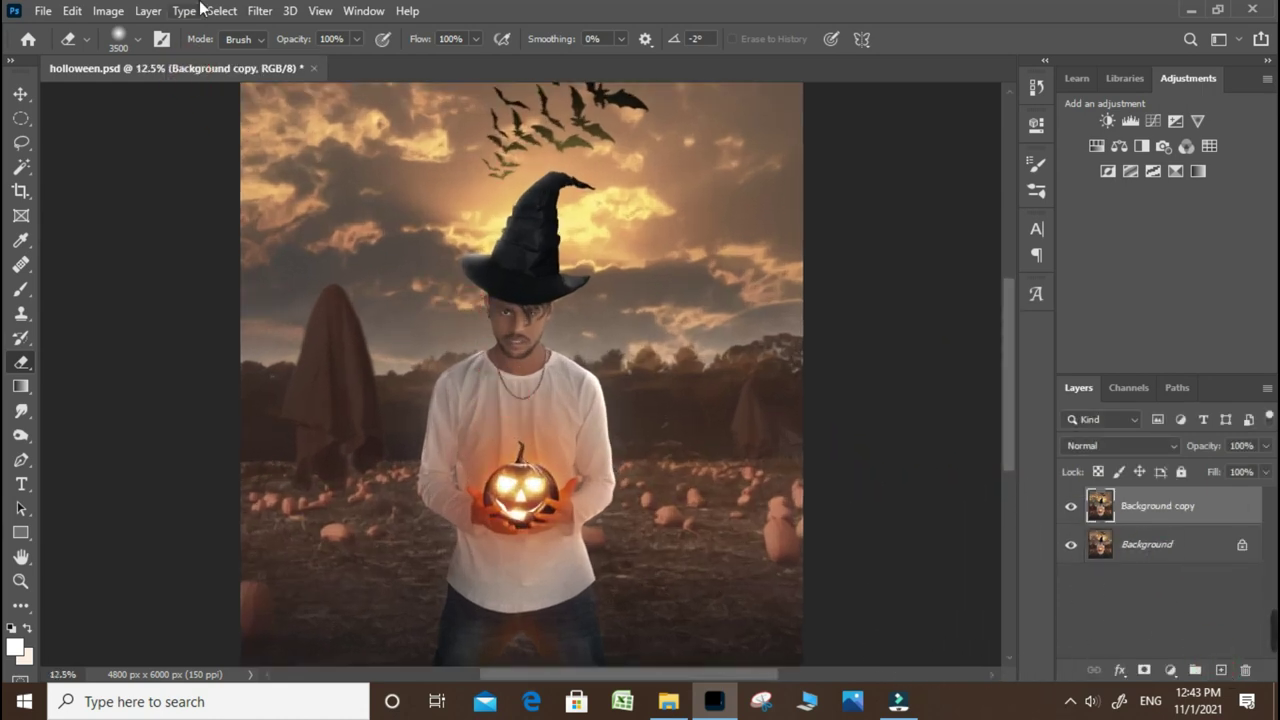
left_click(259, 10)
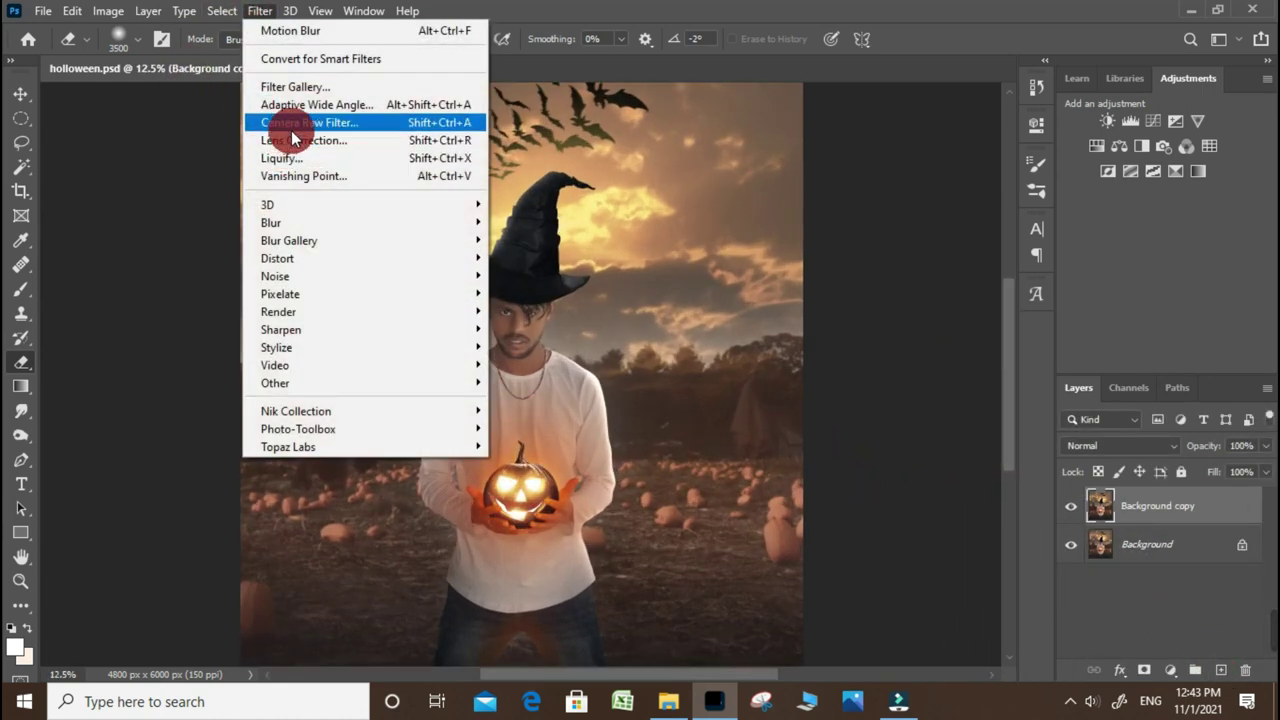
Step: Open the Camera Raw filter on the copy layer and darken Exposure to -1.00
left_click(293, 130)
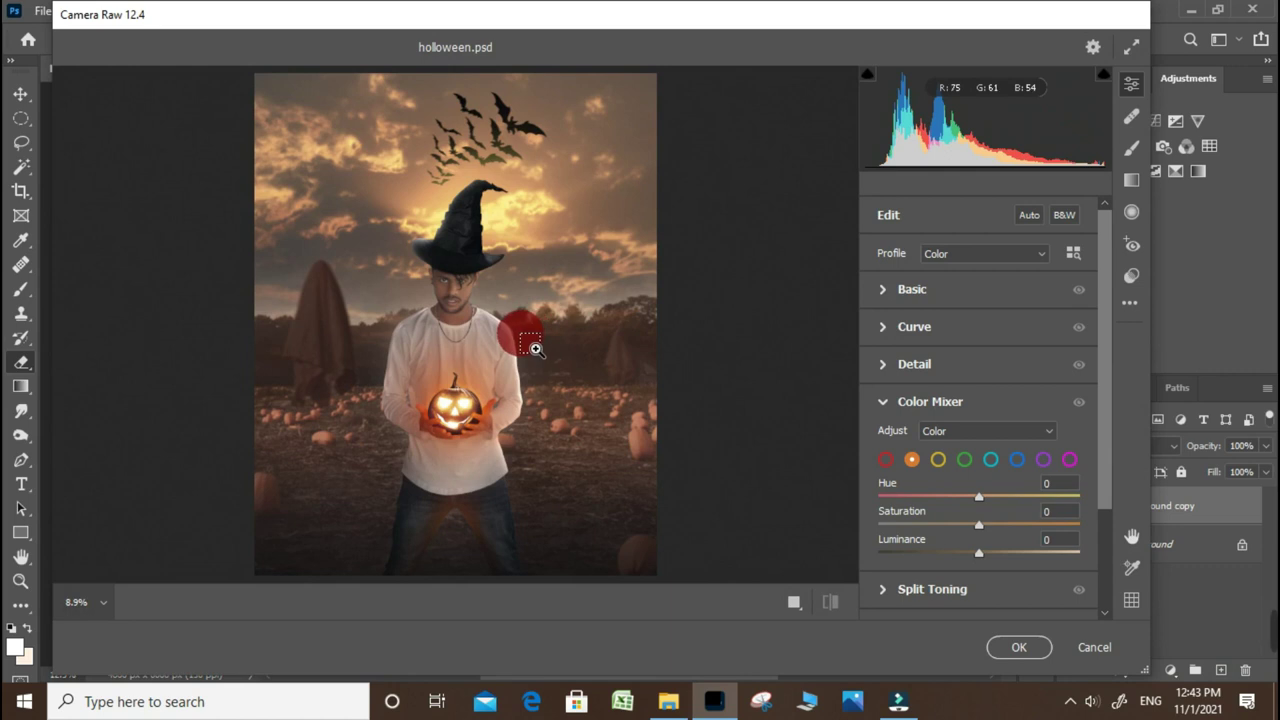
left_click(535, 348)
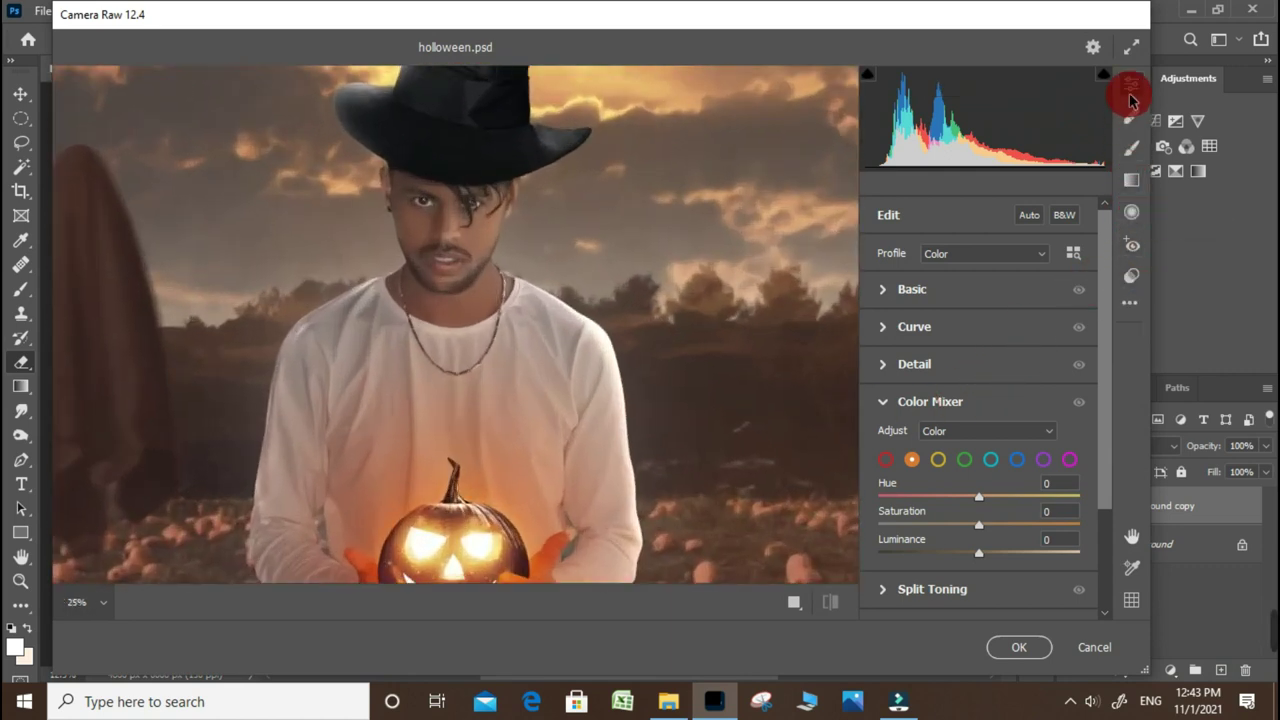
left_click(886, 289)
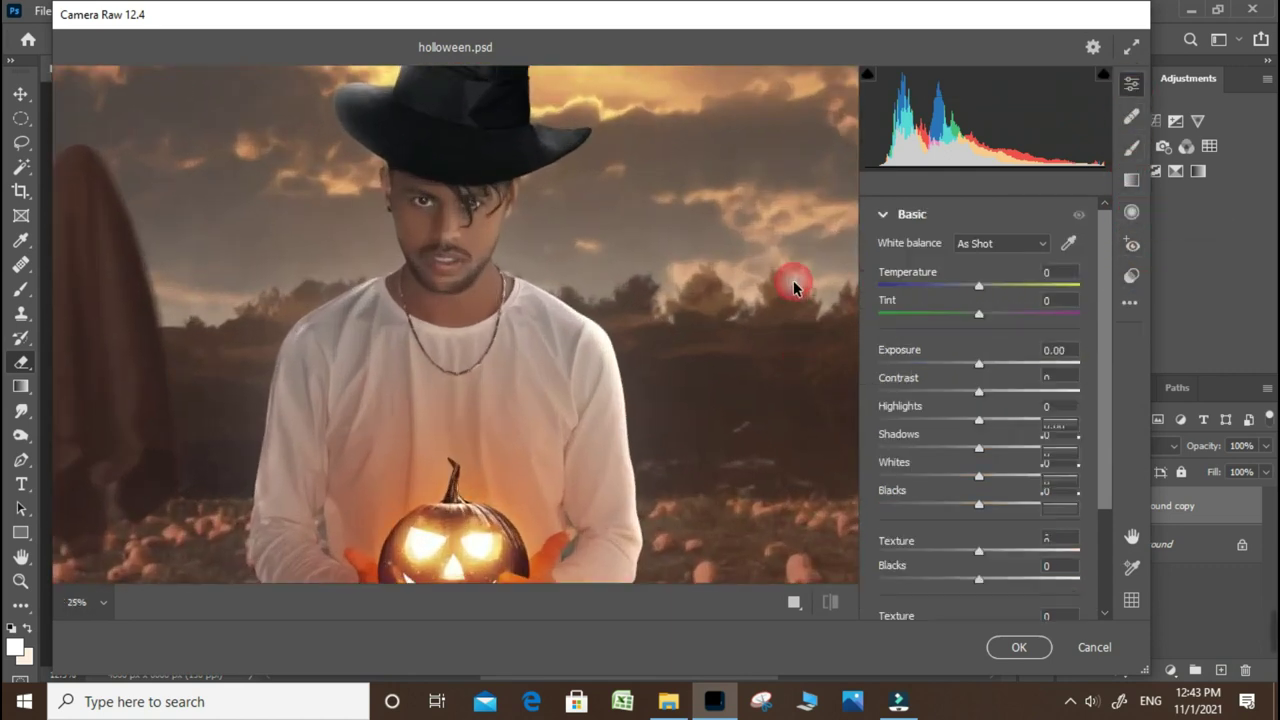
left_click_drag(563, 166, 600, 266)
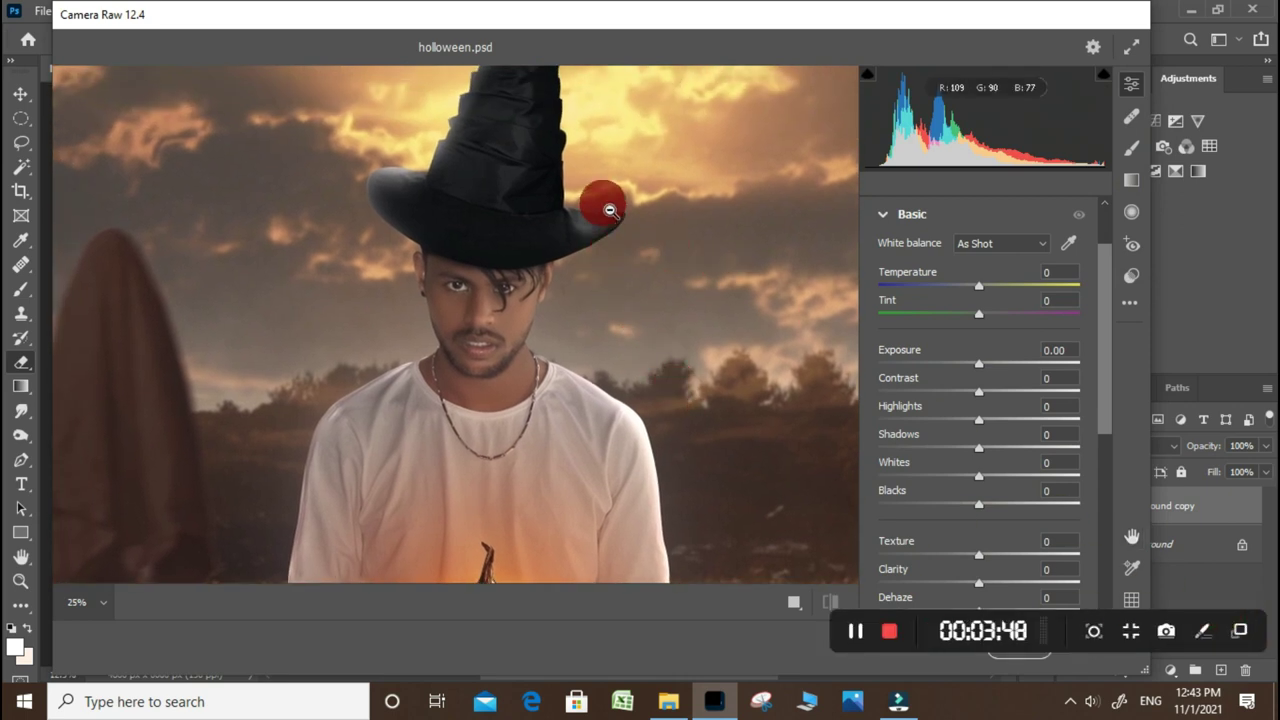
left_click_drag(563, 143, 495, 234)
left_click_drag(1080, 349, 983, 404)
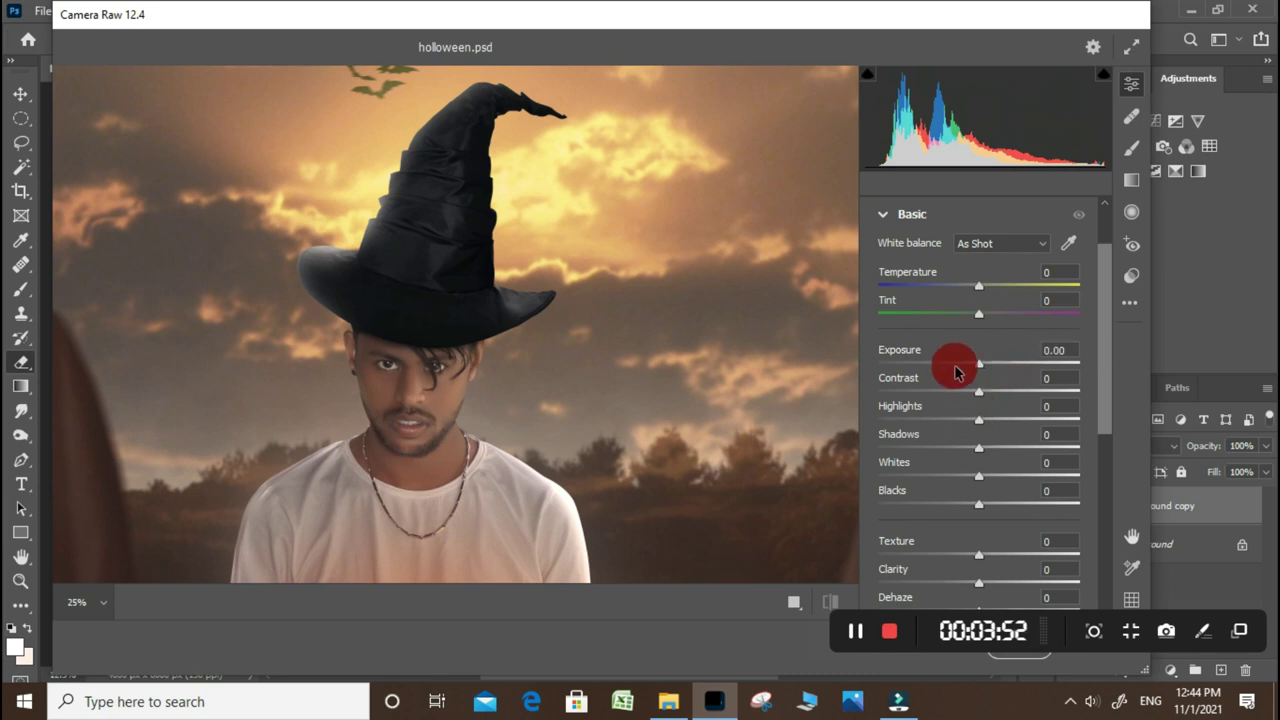
left_click(955, 372)
Step: Set Clarity to +41, Dehaze to +20 and Texture to +33
left_click_drag(426, 480, 480, 384)
left_click(994, 583)
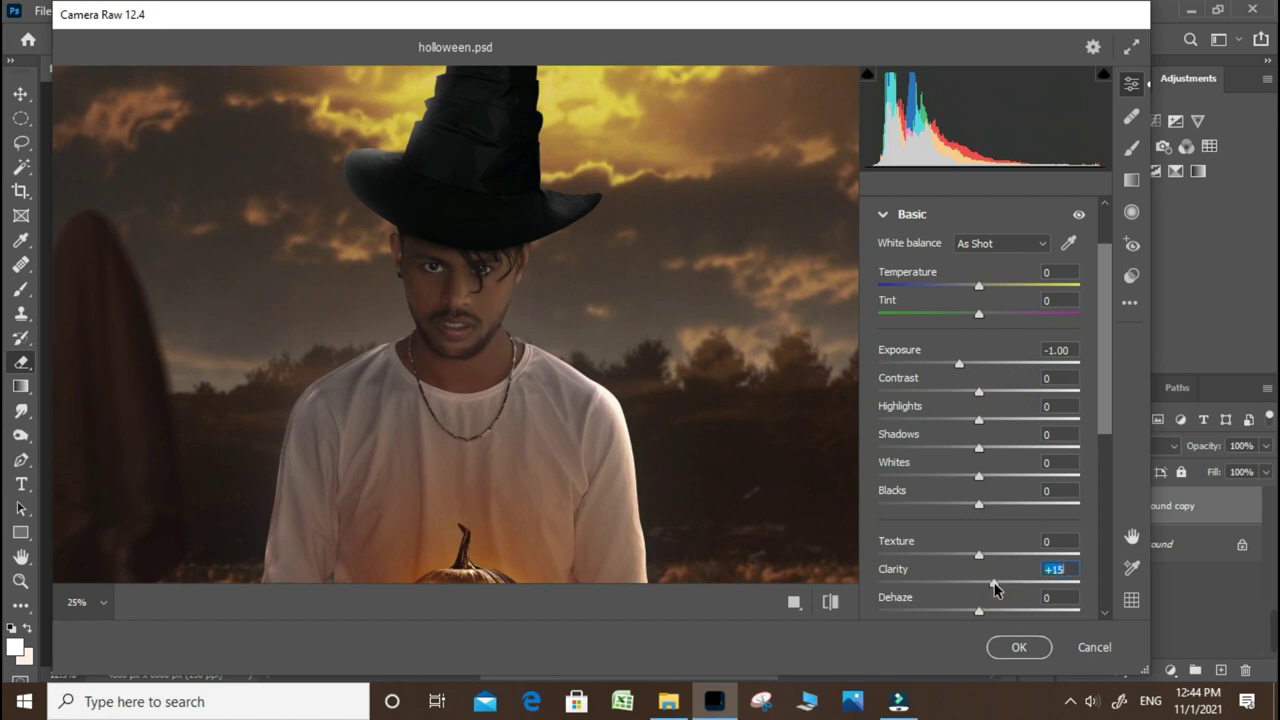
left_click_drag(994, 584, 1011, 584)
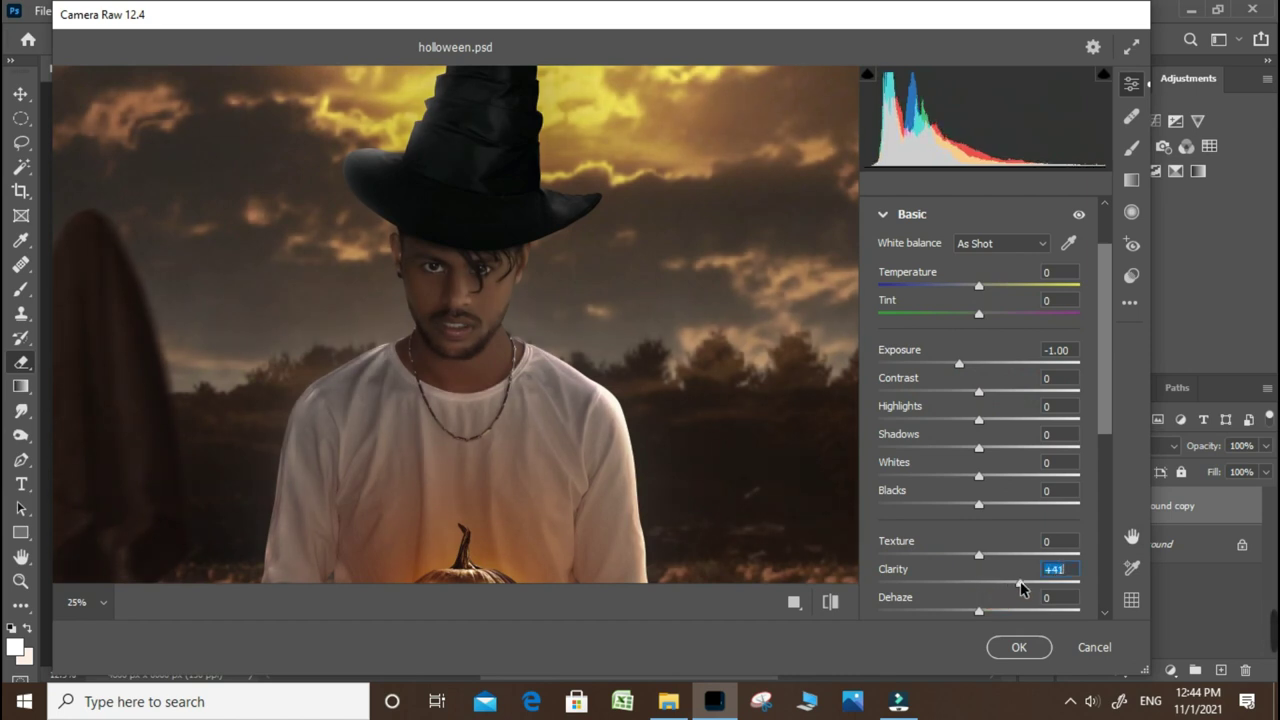
left_click(1002, 609)
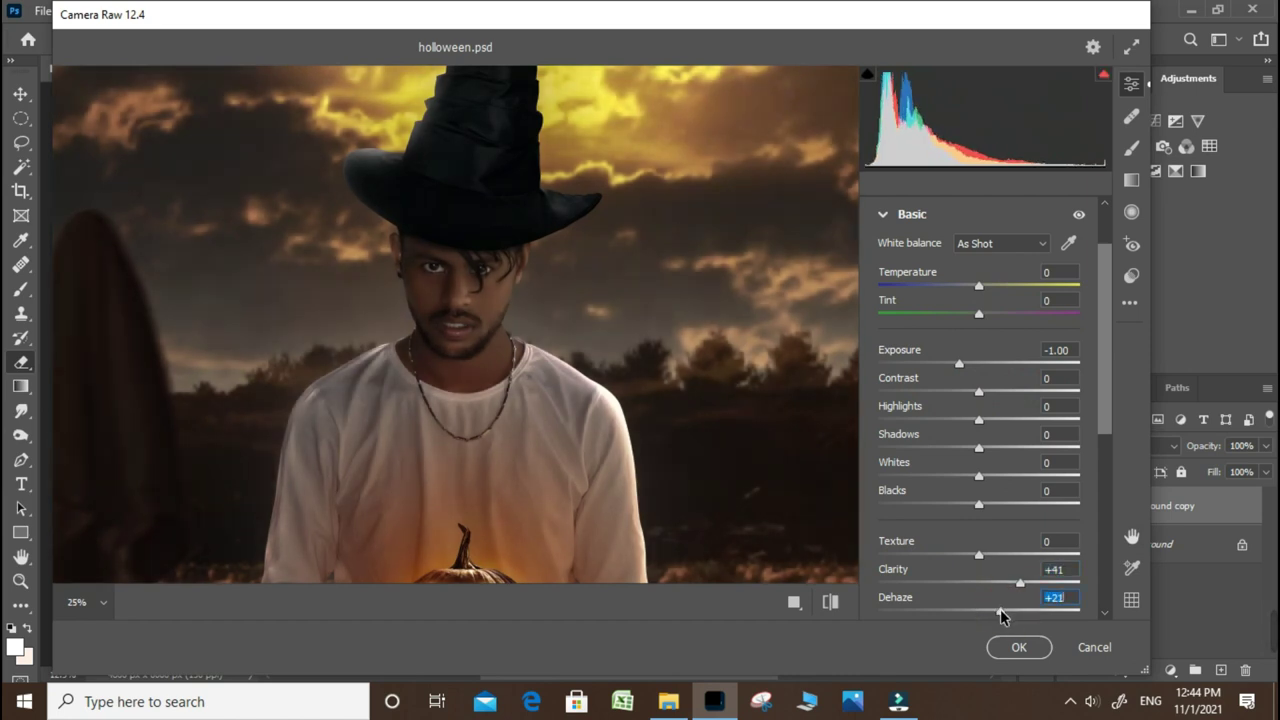
left_click_drag(979, 557, 1013, 560)
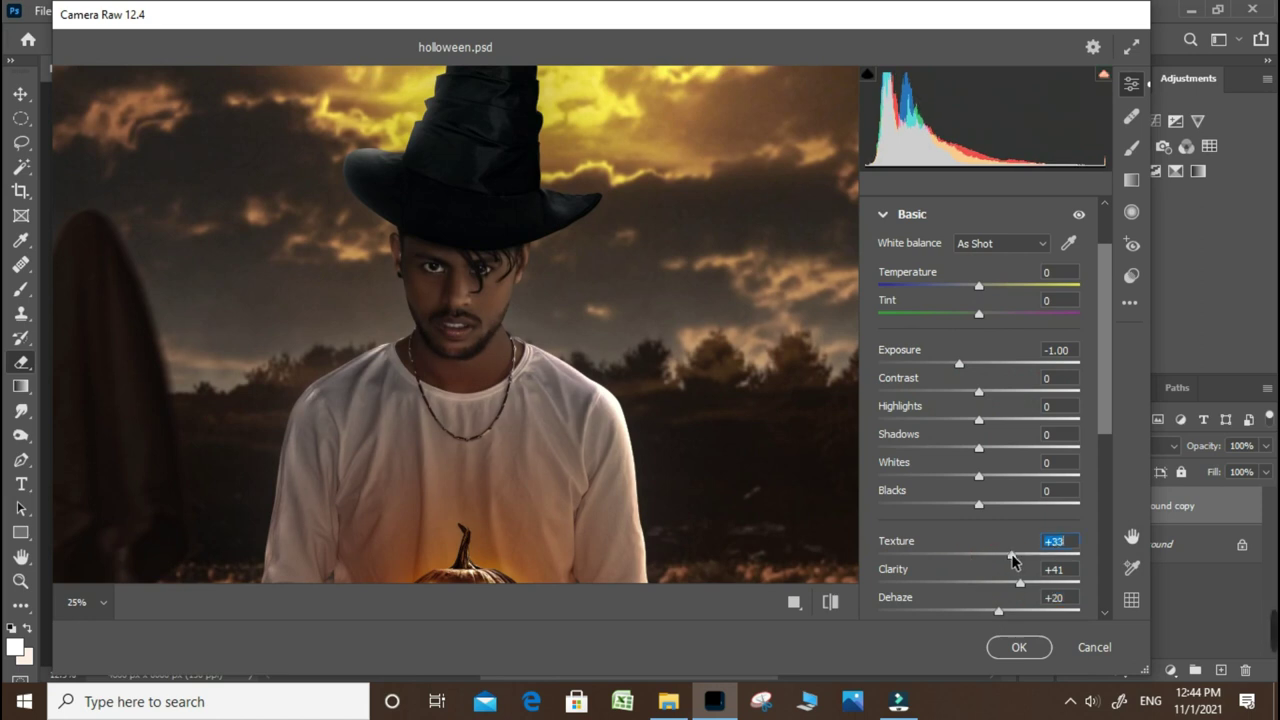
Step: Set Shadows +97, Whites +68, Blacks +57, Highlights +25 and Exposure -0.65
left_click_drag(995, 446, 1078, 453)
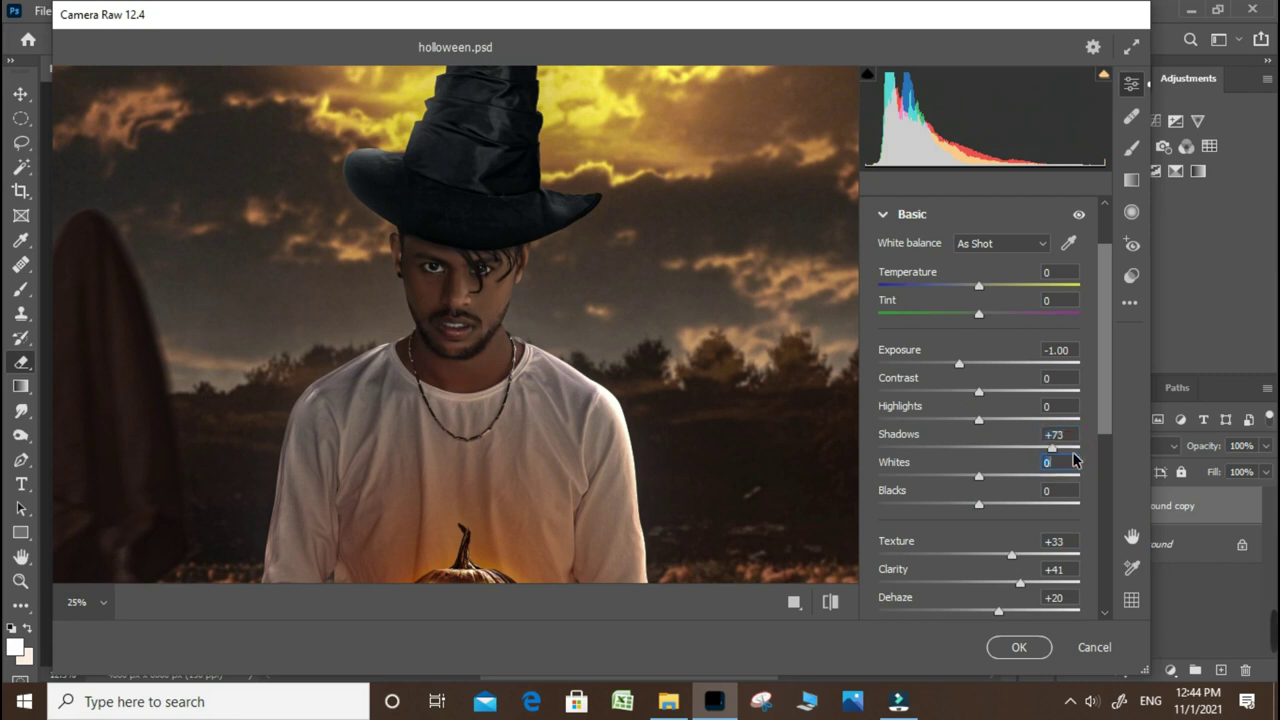
left_click_drag(1000, 476, 1047, 483)
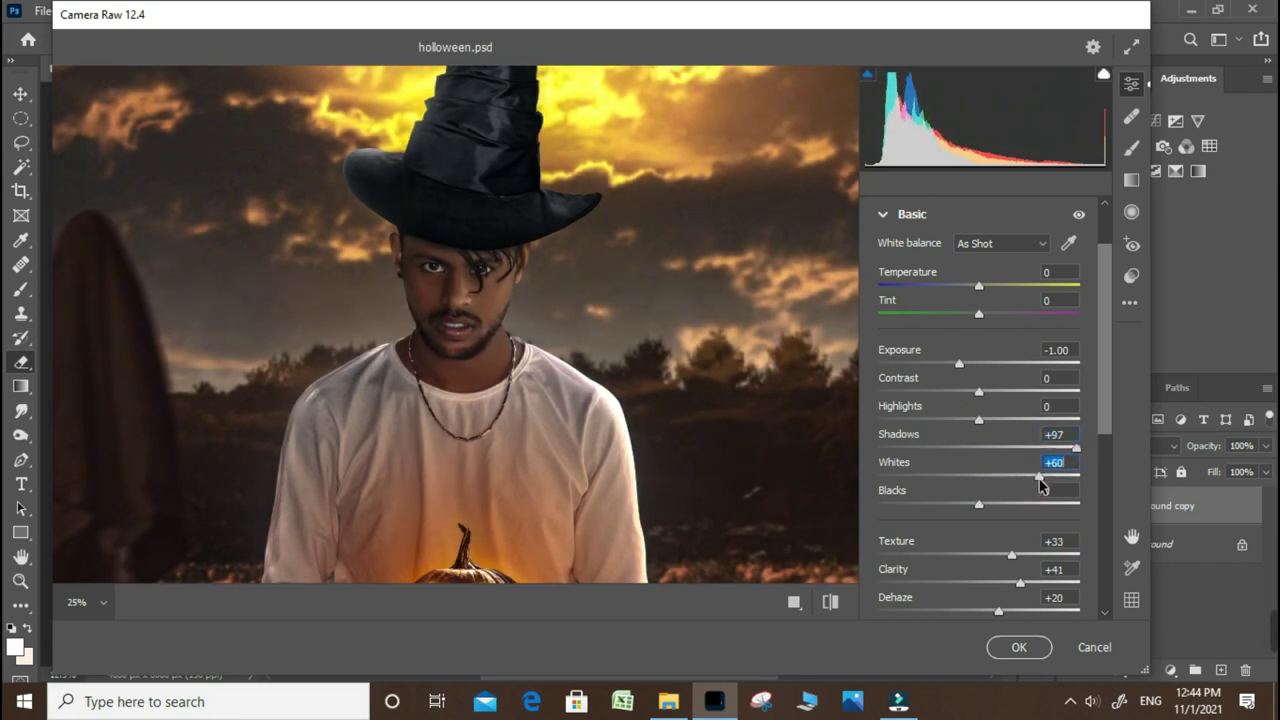
left_click(543, 443)
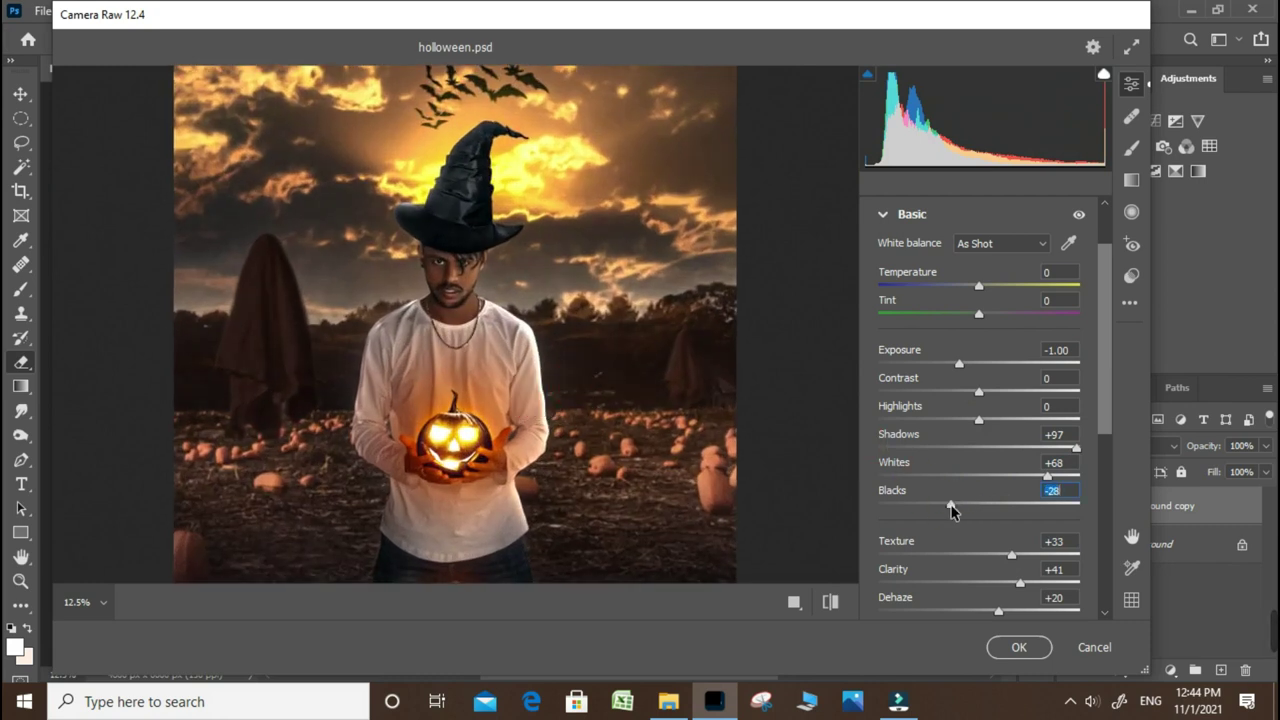
left_click_drag(945, 507, 1036, 503)
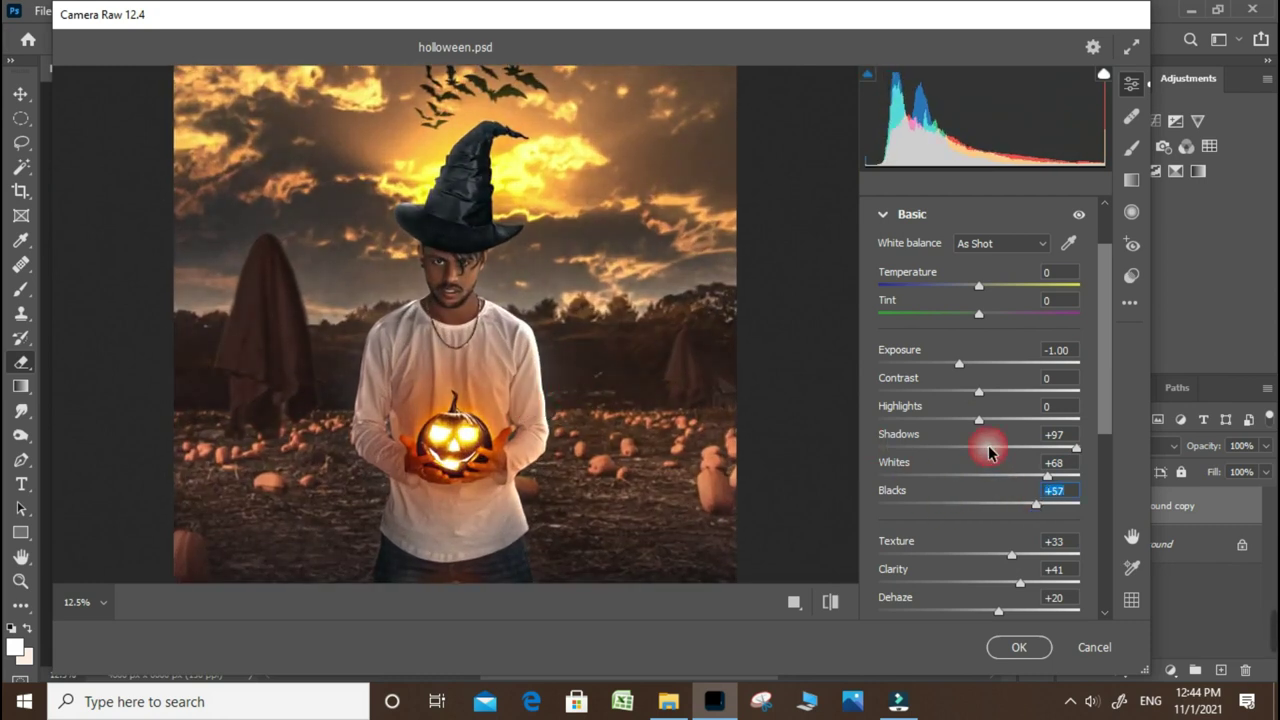
left_click_drag(1012, 425, 1025, 425)
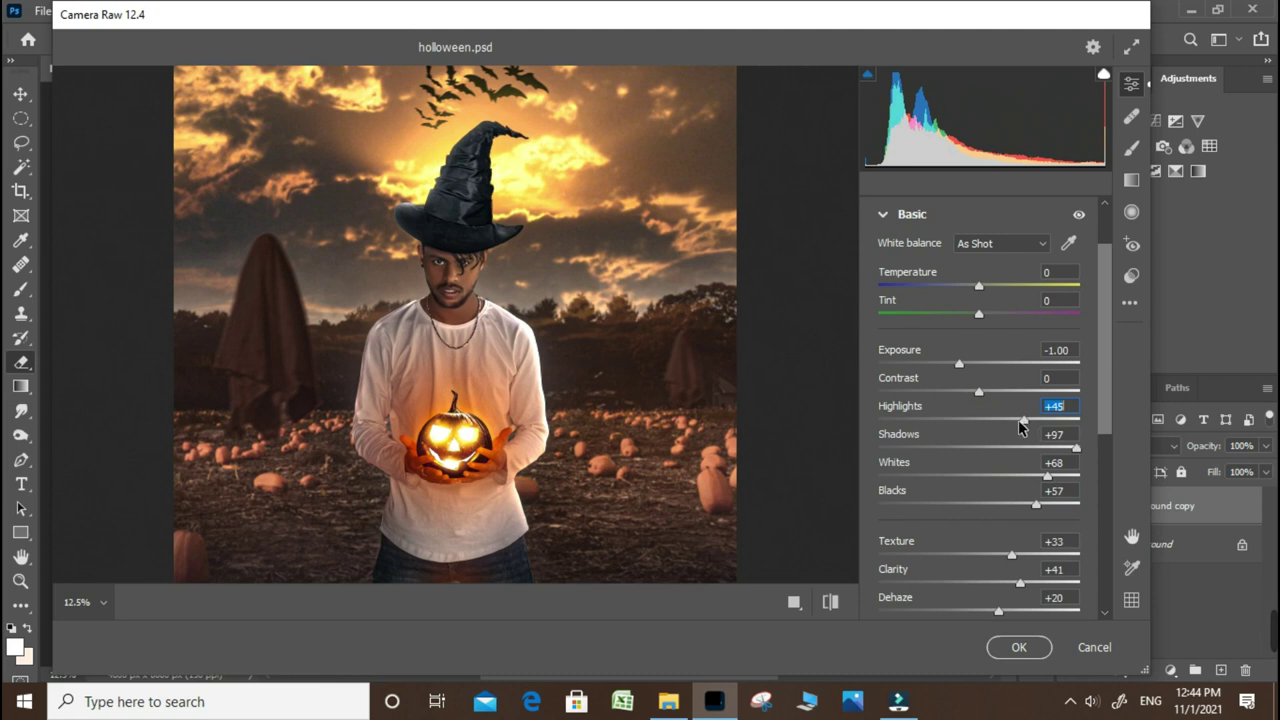
left_click(983, 366)
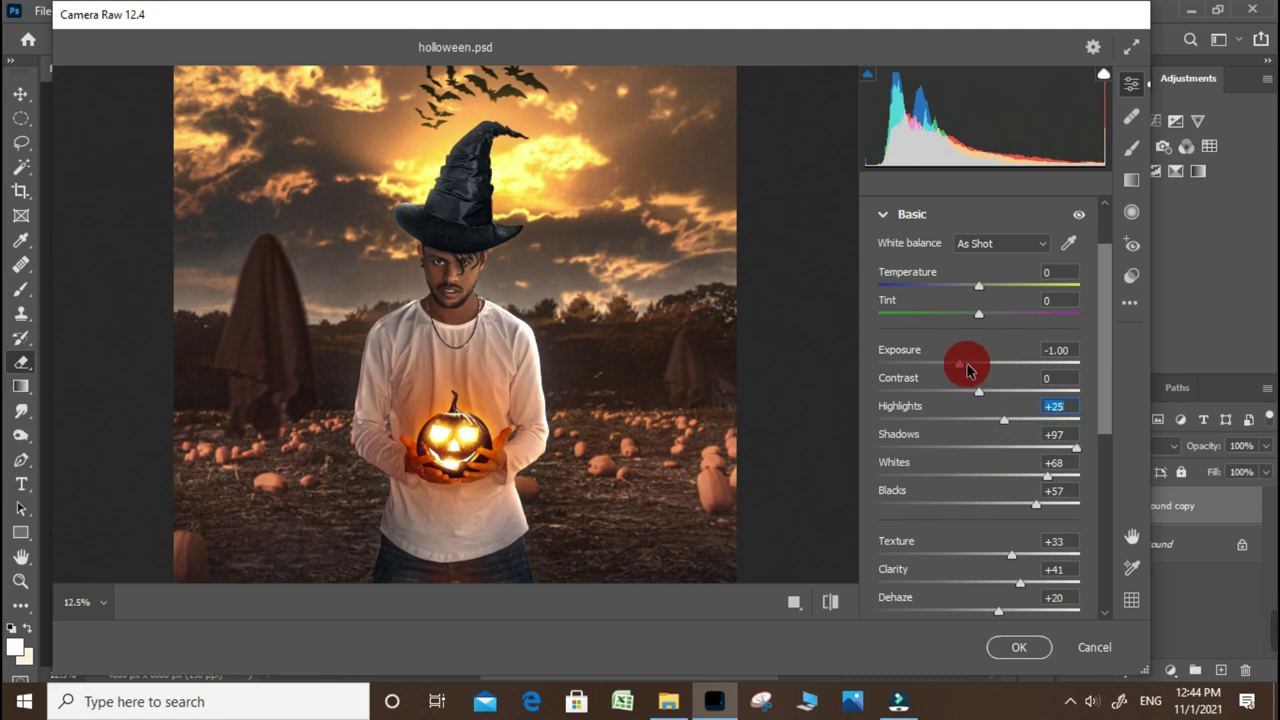
left_click_drag(966, 366, 965, 366)
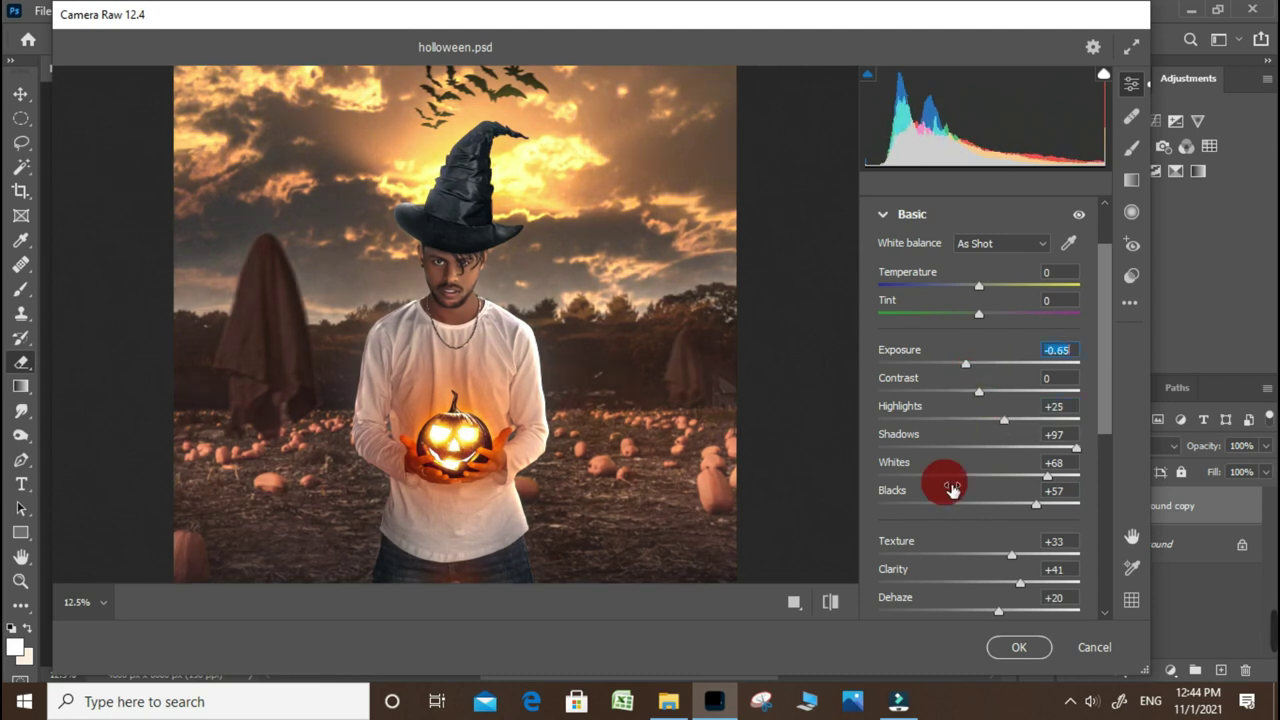
scroll(945, 489, "down", 1)
scroll(951, 502, "down", 2)
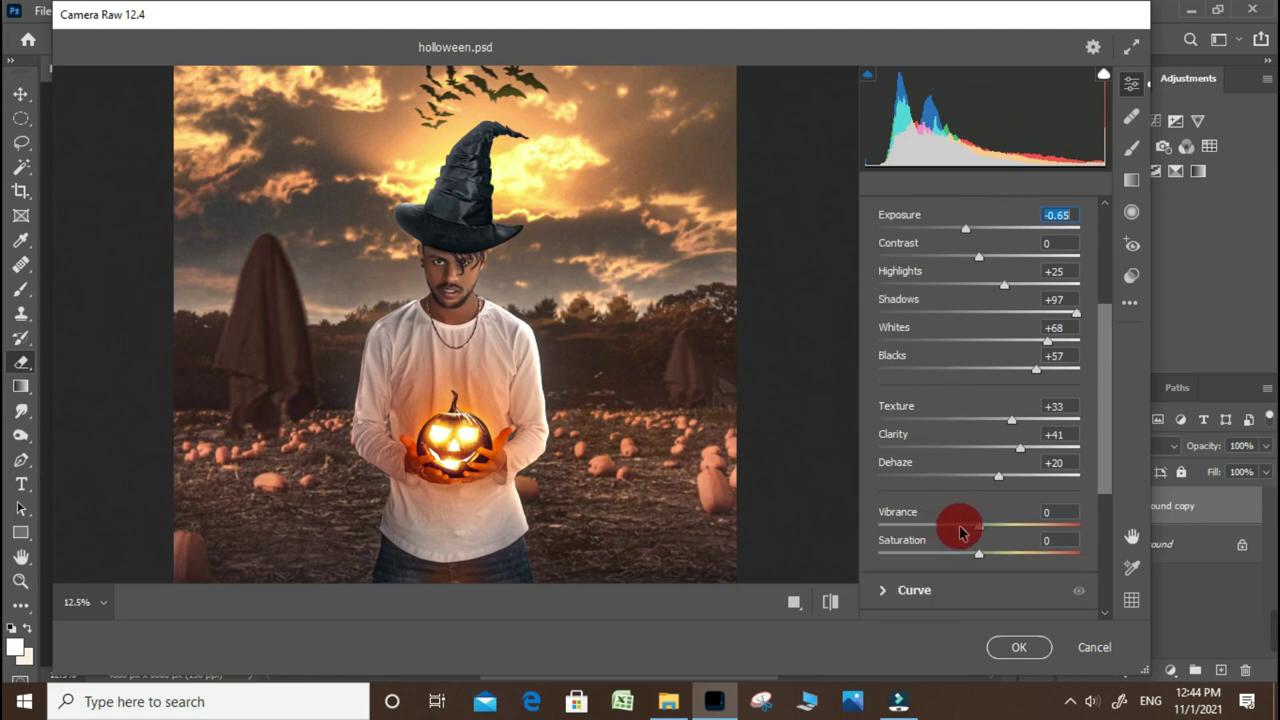
left_click_drag(957, 526, 965, 532)
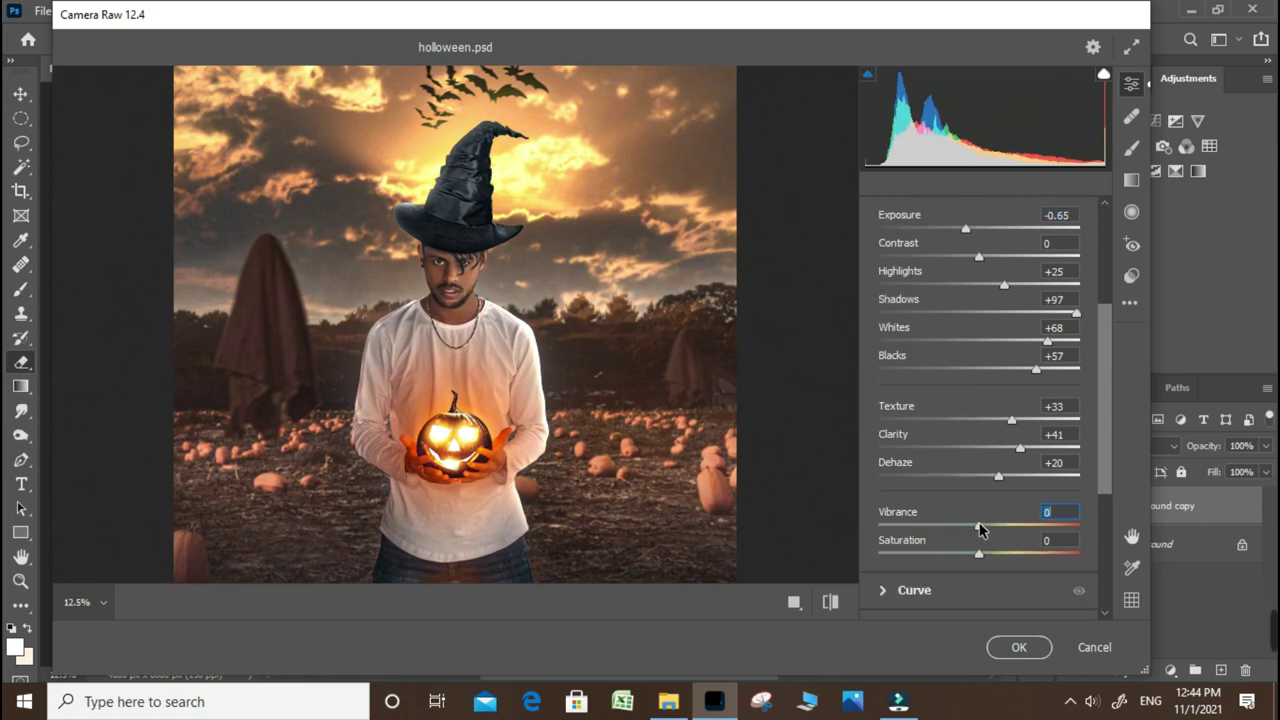
scroll(975, 510, "down", 1)
Step: In the Color Mixer, set Hue -7, Saturation +5 and Luminance +18
scroll(950, 495, "down", 3)
left_click(931, 486)
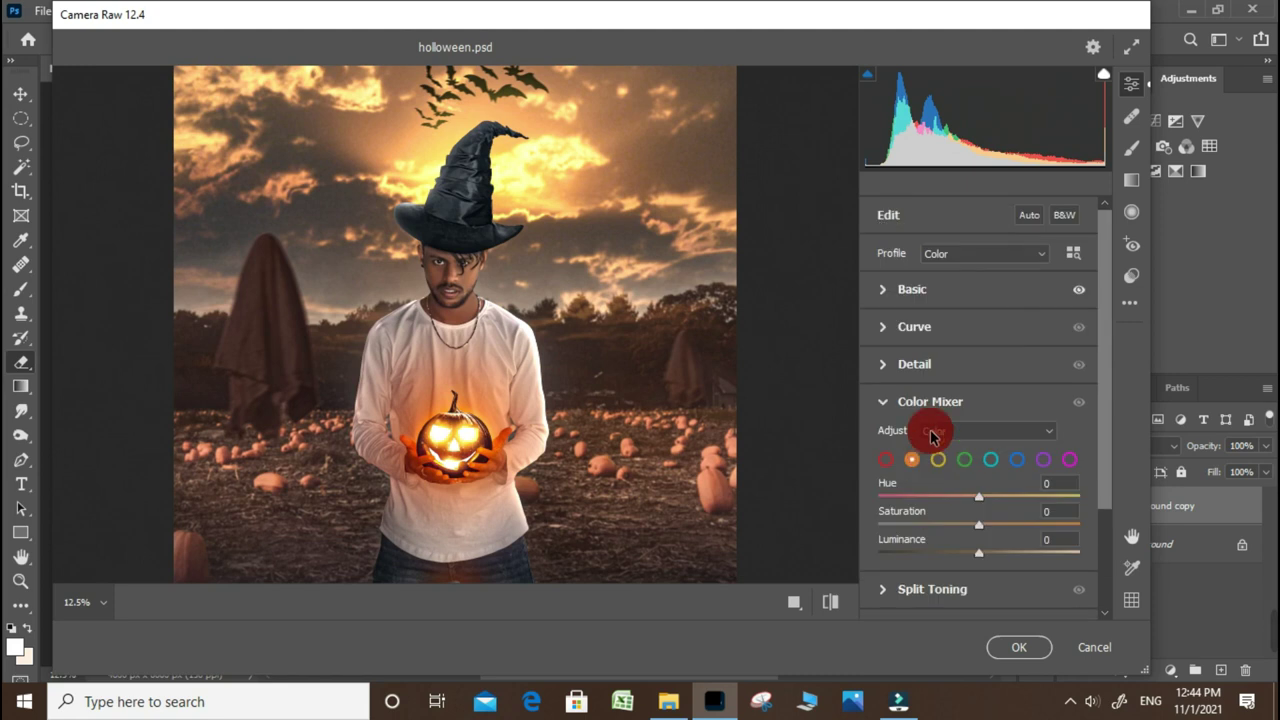
left_click_drag(966, 504, 948, 503)
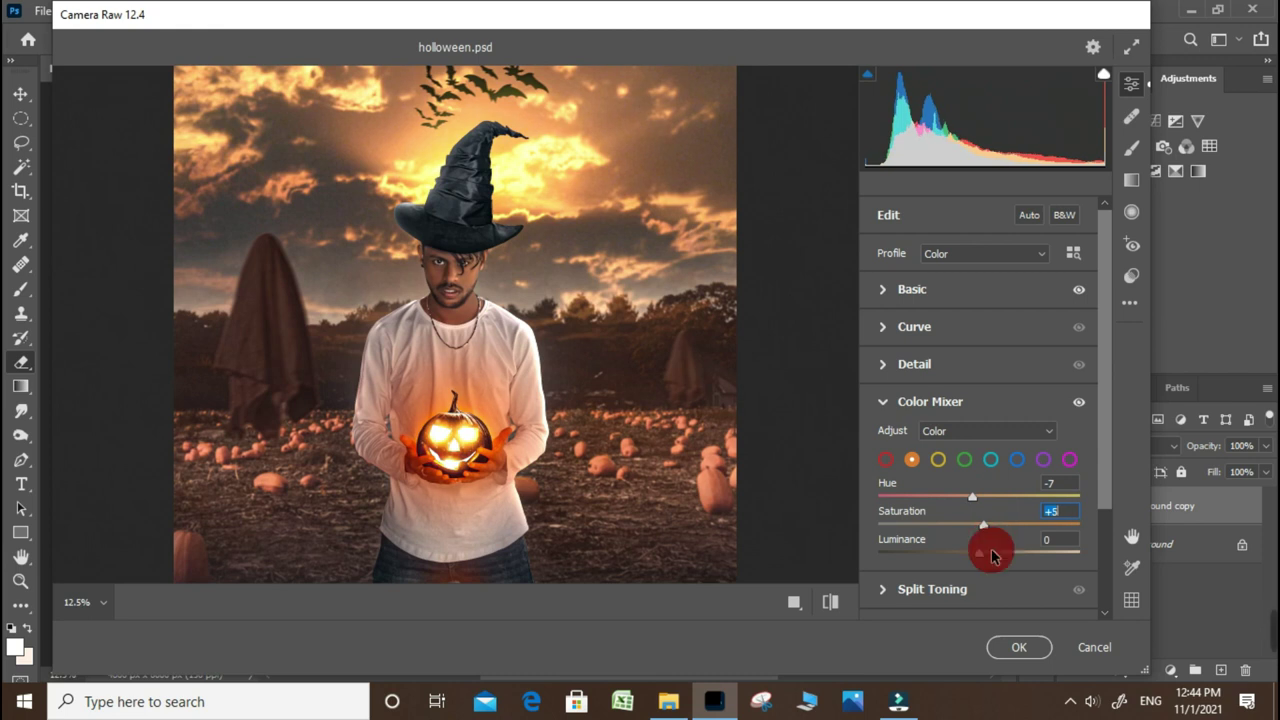
left_click_drag(979, 552, 997, 556)
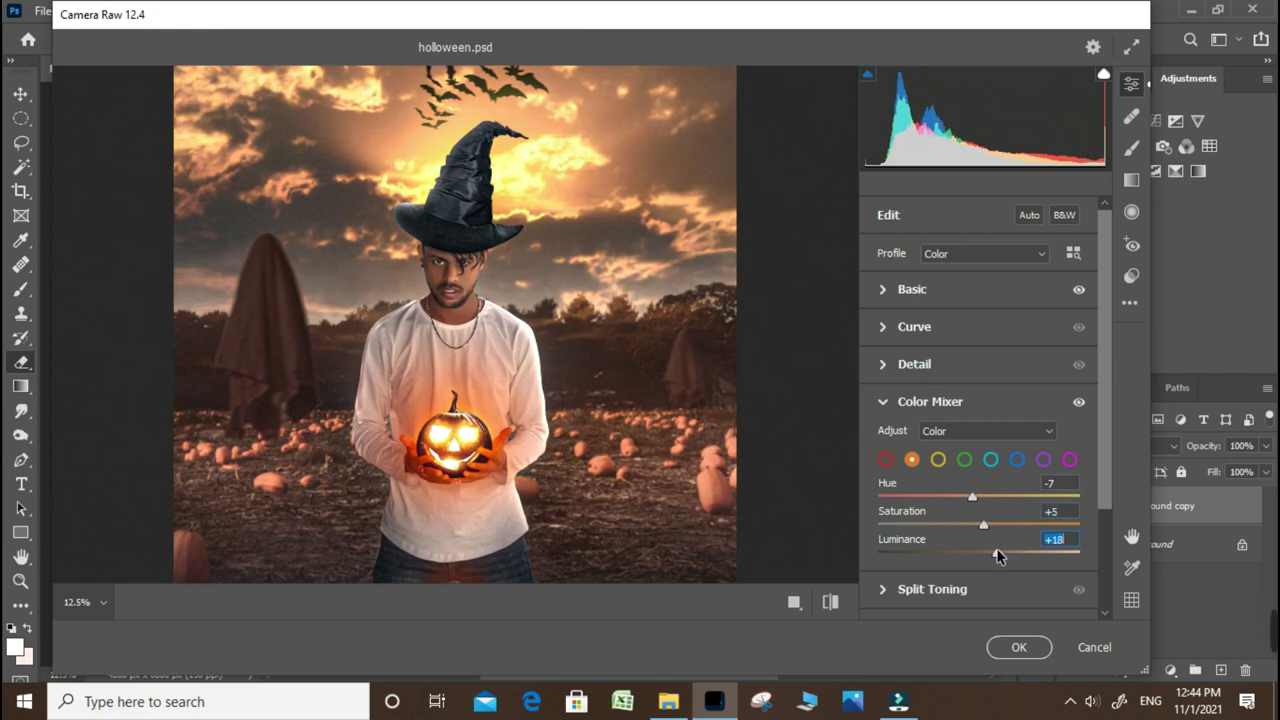
Step: In Detail, set Sharpening to 65 and Noise Reduction to 26, checking the face
left_click(884, 365)
left_click_drag(943, 412, 966, 412)
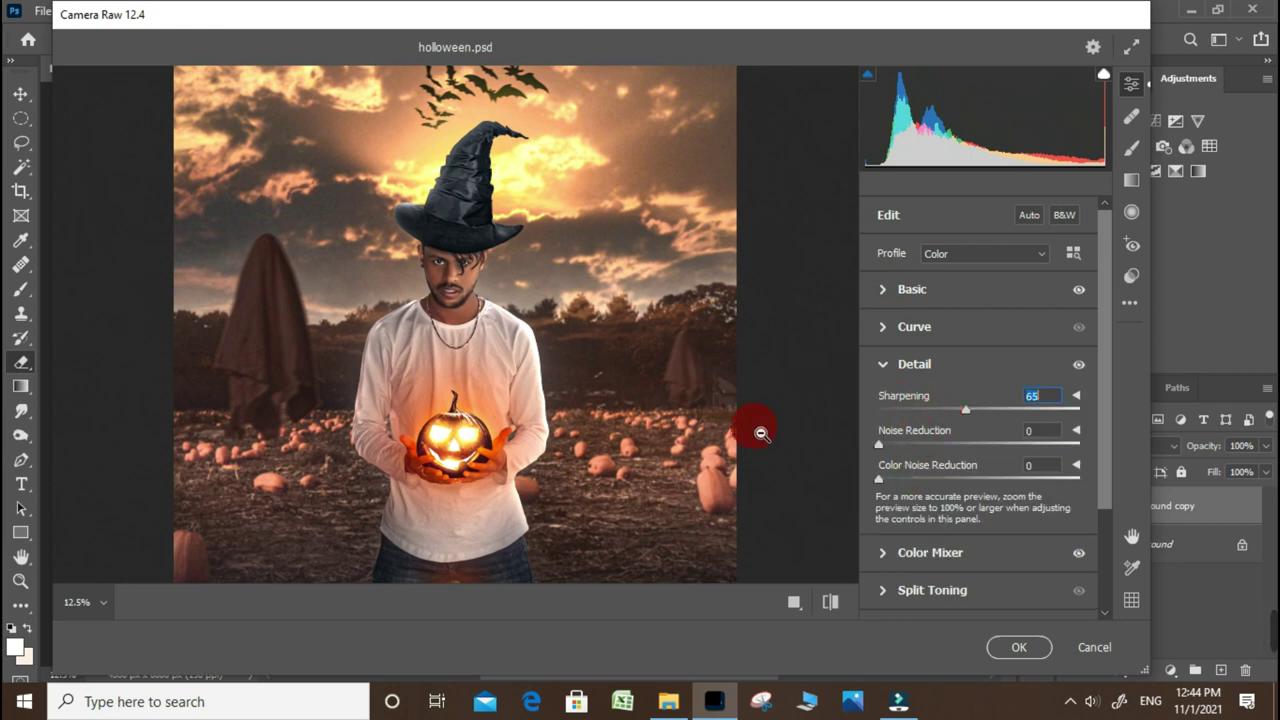
left_click(560, 432)
left_click(545, 416)
left_click(535, 385)
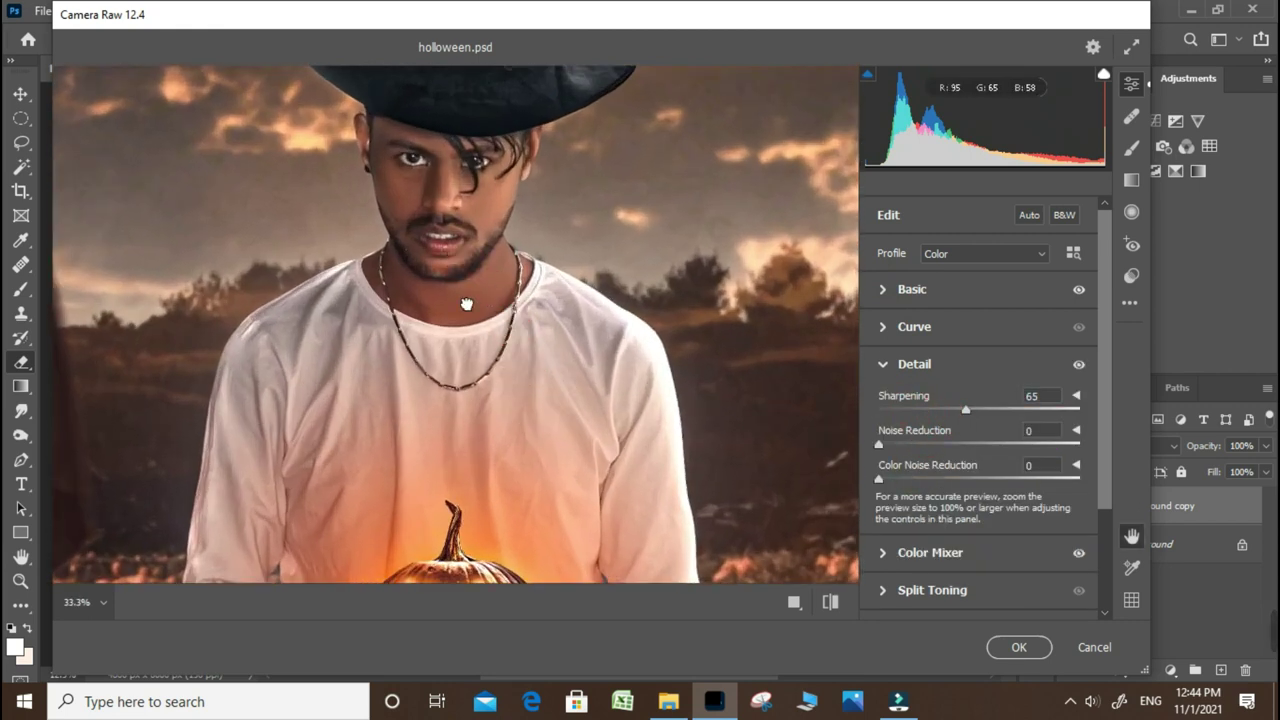
left_click_drag(878, 444, 925, 446)
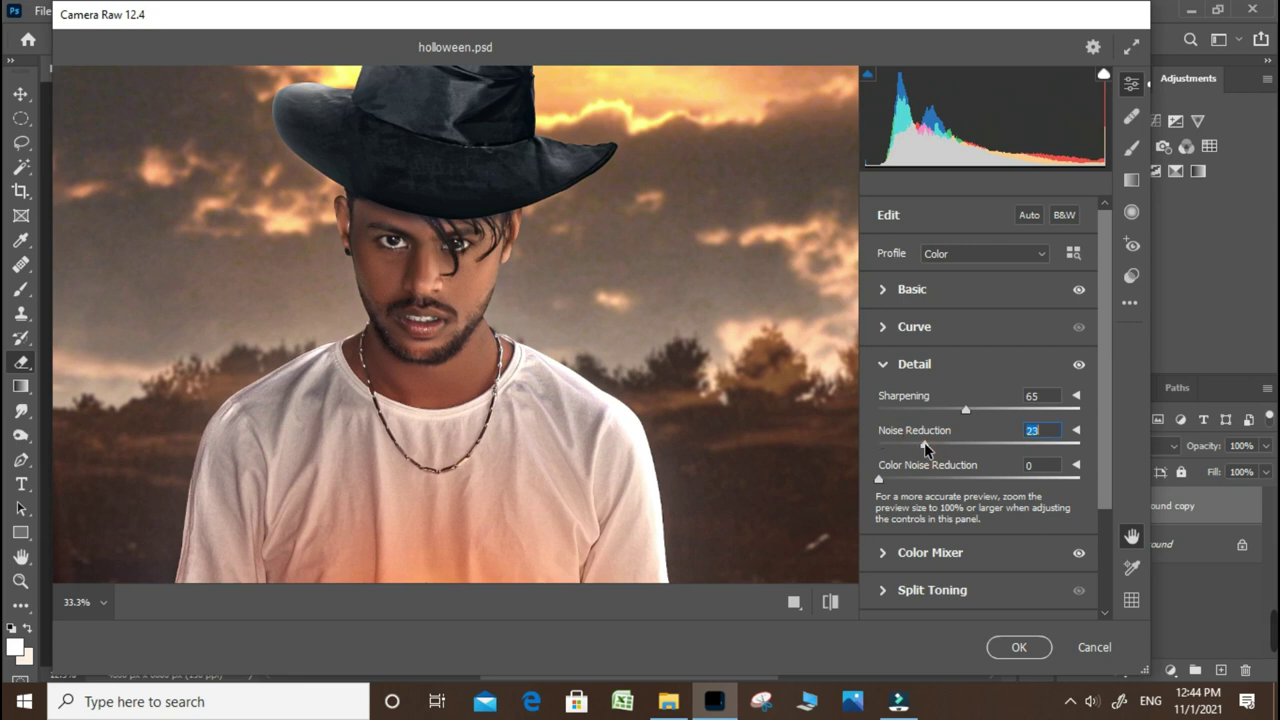
key("ctrl+0")
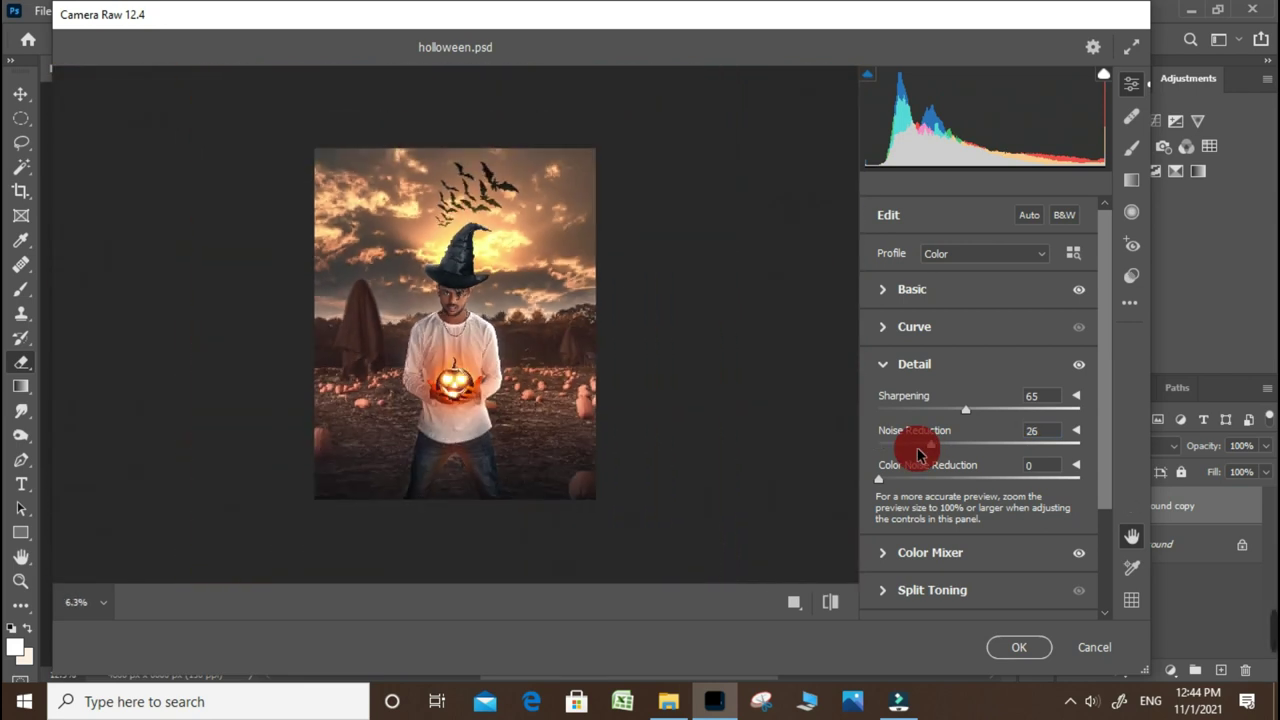
key("ctrl+plus")
key("ctrl+plus")
key("ctrl+plus")
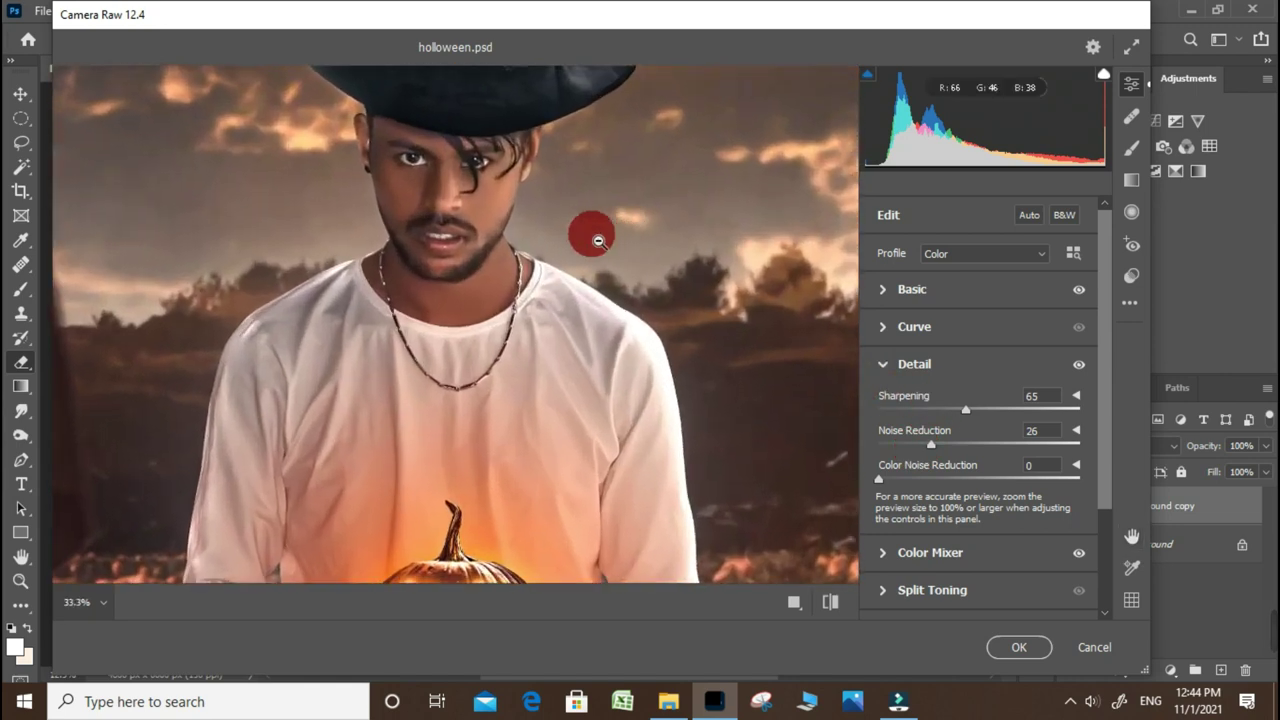
scroll(951, 523, "down", 2)
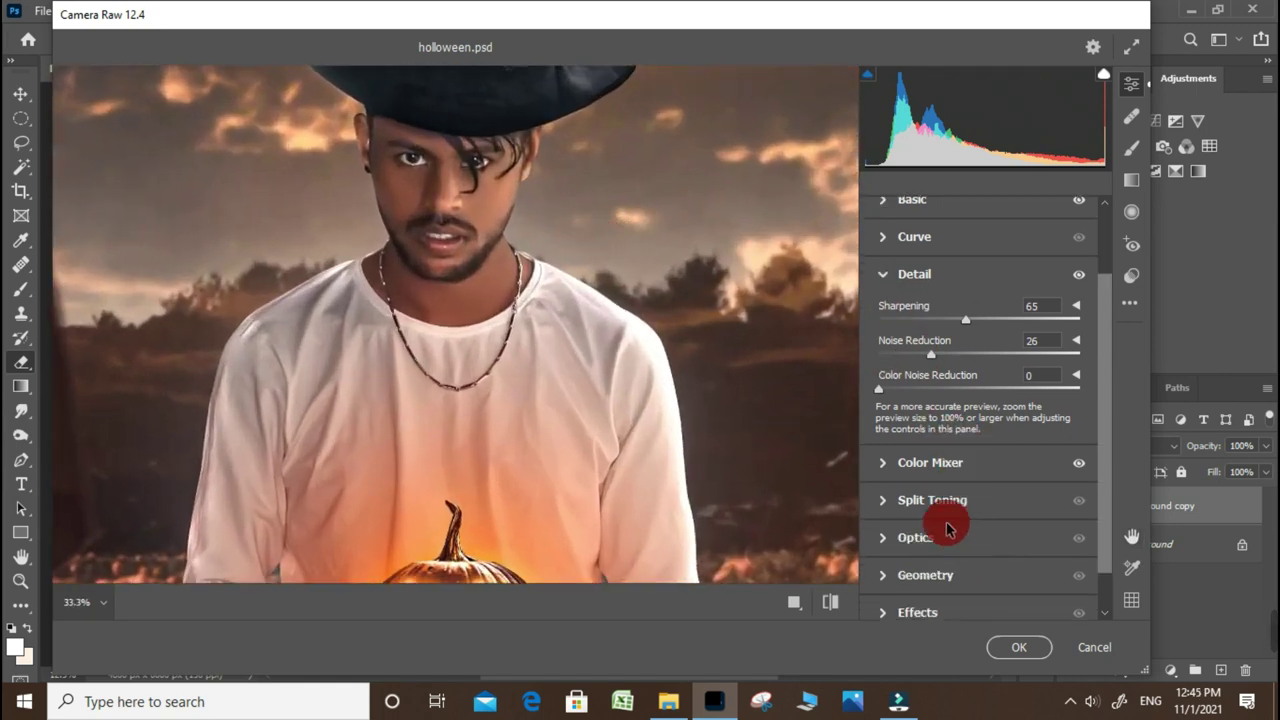
Step: In Effects, add Grain 18 and a -22 vignette
left_click(888, 611)
left_click_drag(943, 578, 957, 568)
left_click_drag(898, 538, 915, 538)
left_click(543, 371)
mouse_move(500, 234)
left_mouse_down()
mouse_move(468, 423)
mouse_move(508, 455)
left_mouse_up()
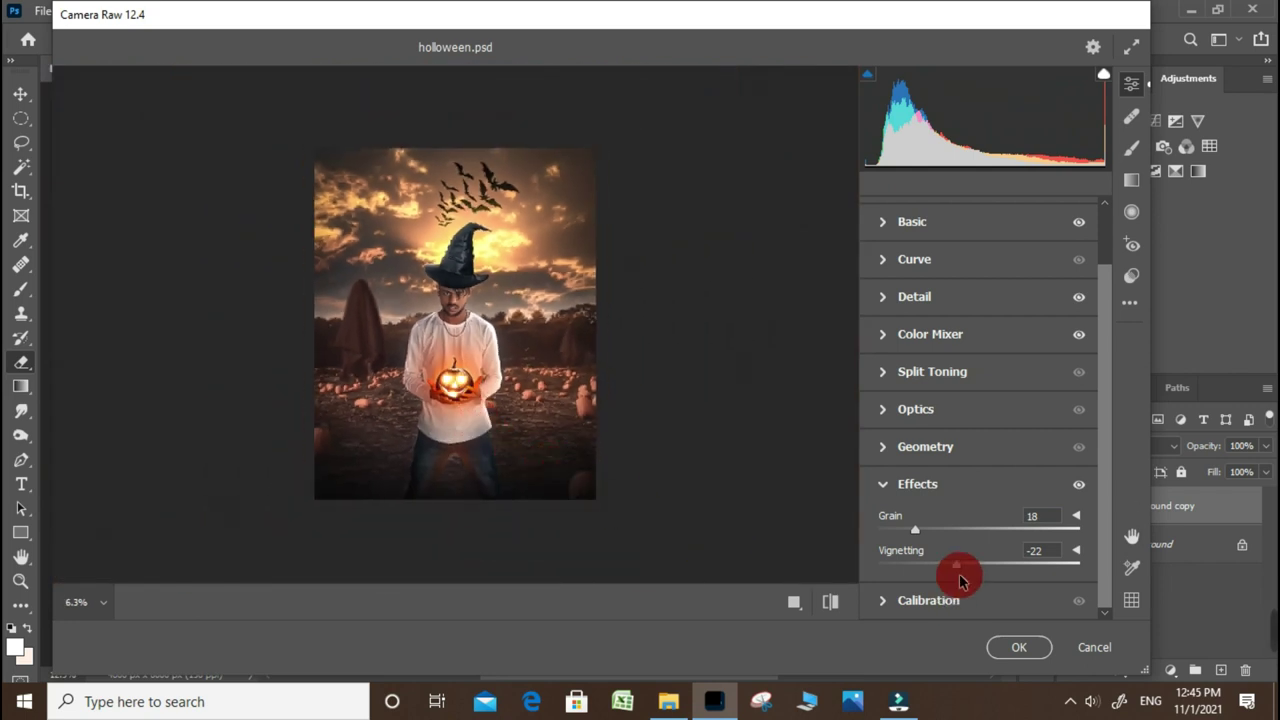
Step: Raise Exposure in the Basic panel to +0.05
left_click(888, 233)
left_click_drag(977, 366, 967, 370)
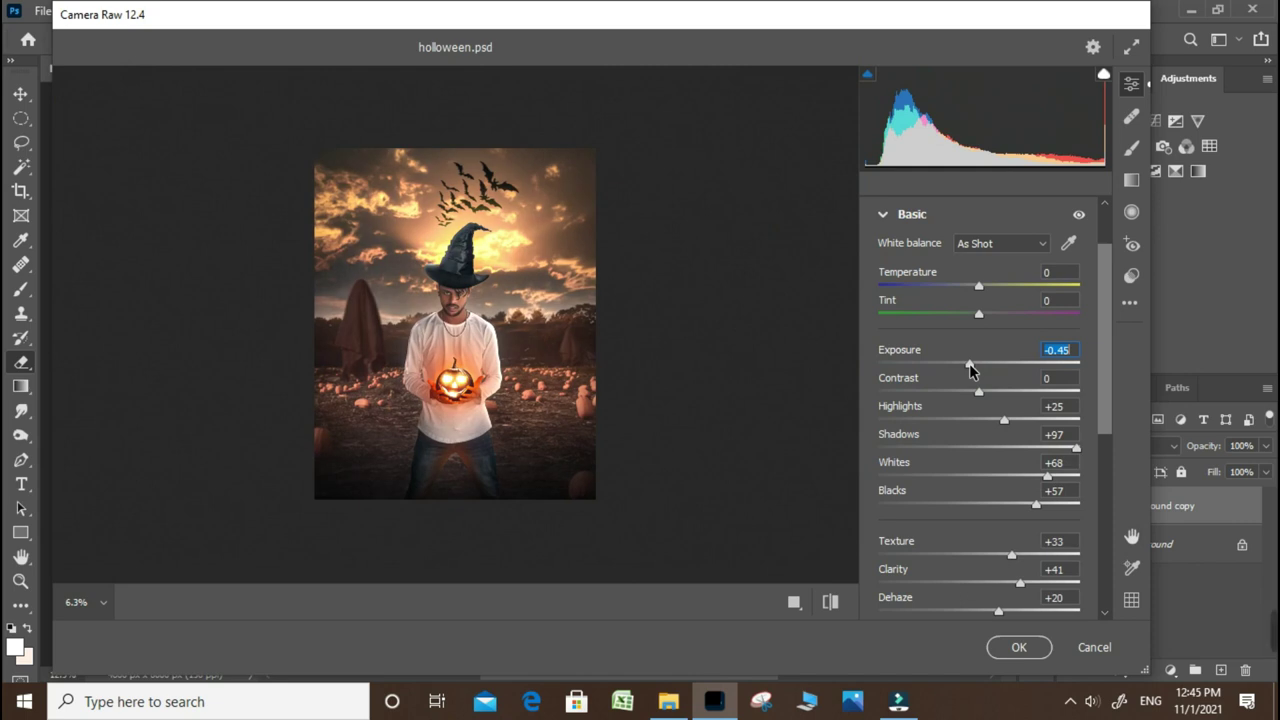
left_click_drag(969, 370, 980, 370)
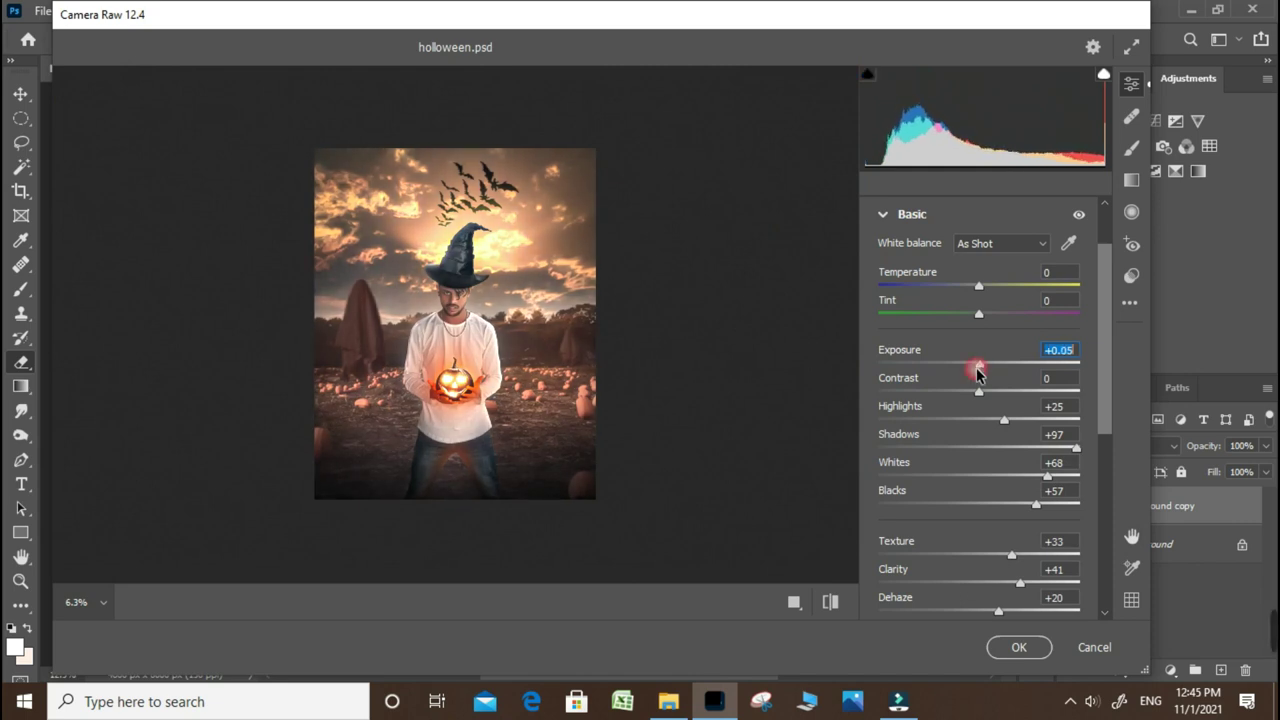
scroll(1034, 523, "down", 2)
scroll(920, 514, "down", 3)
scroll(912, 548, "down", 1)
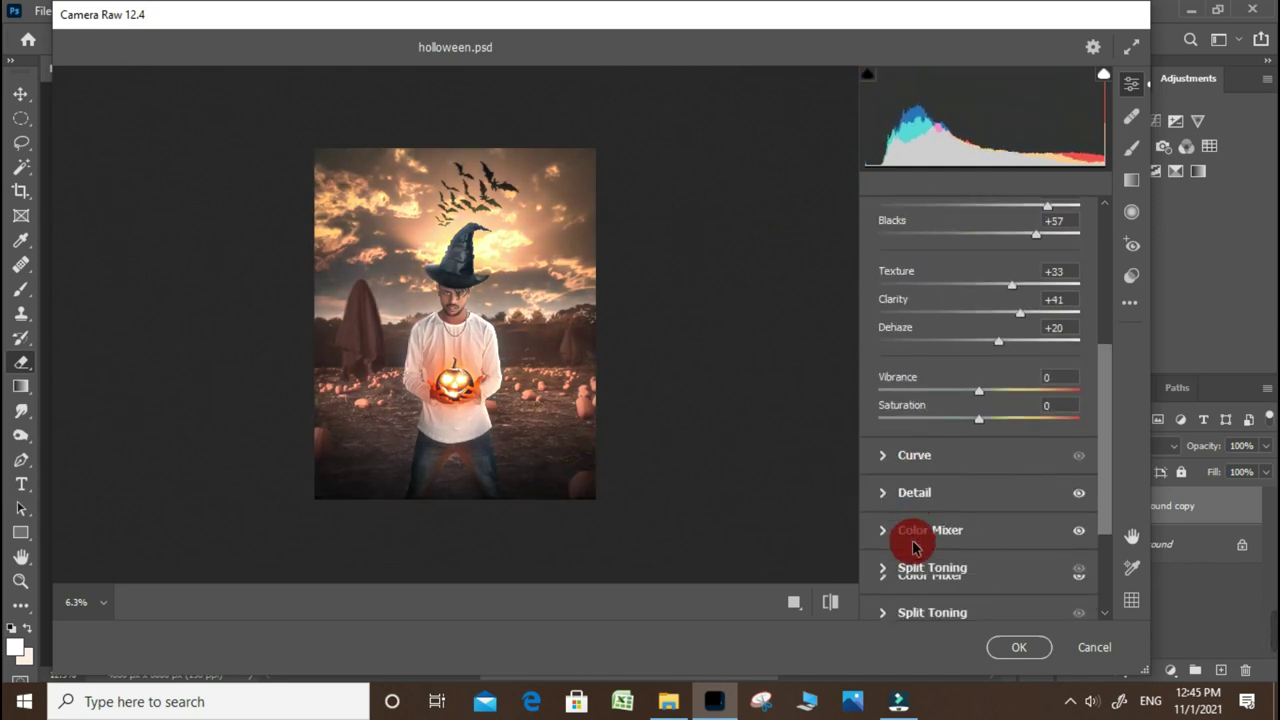
Step: Split tone with highlights Hue 45, Saturation 50, Balance +37 and shadows Saturation 7
left_click(896, 566)
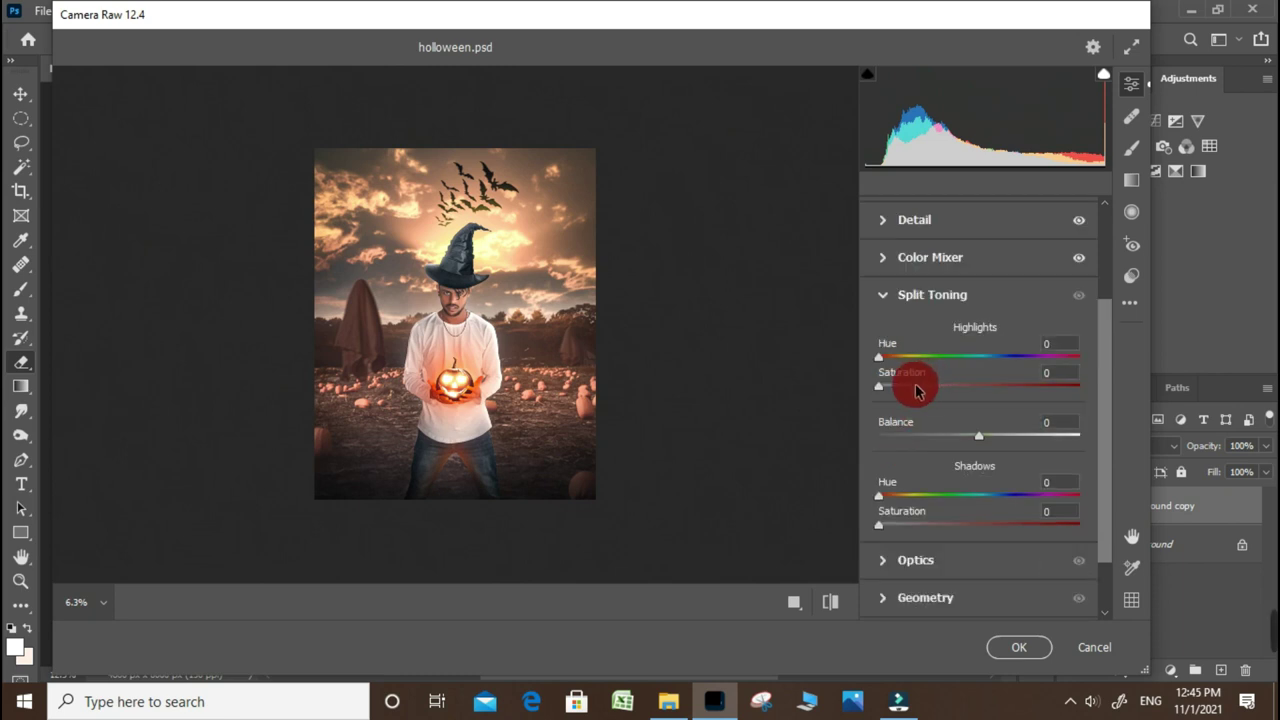
left_click_drag(915, 384, 905, 384)
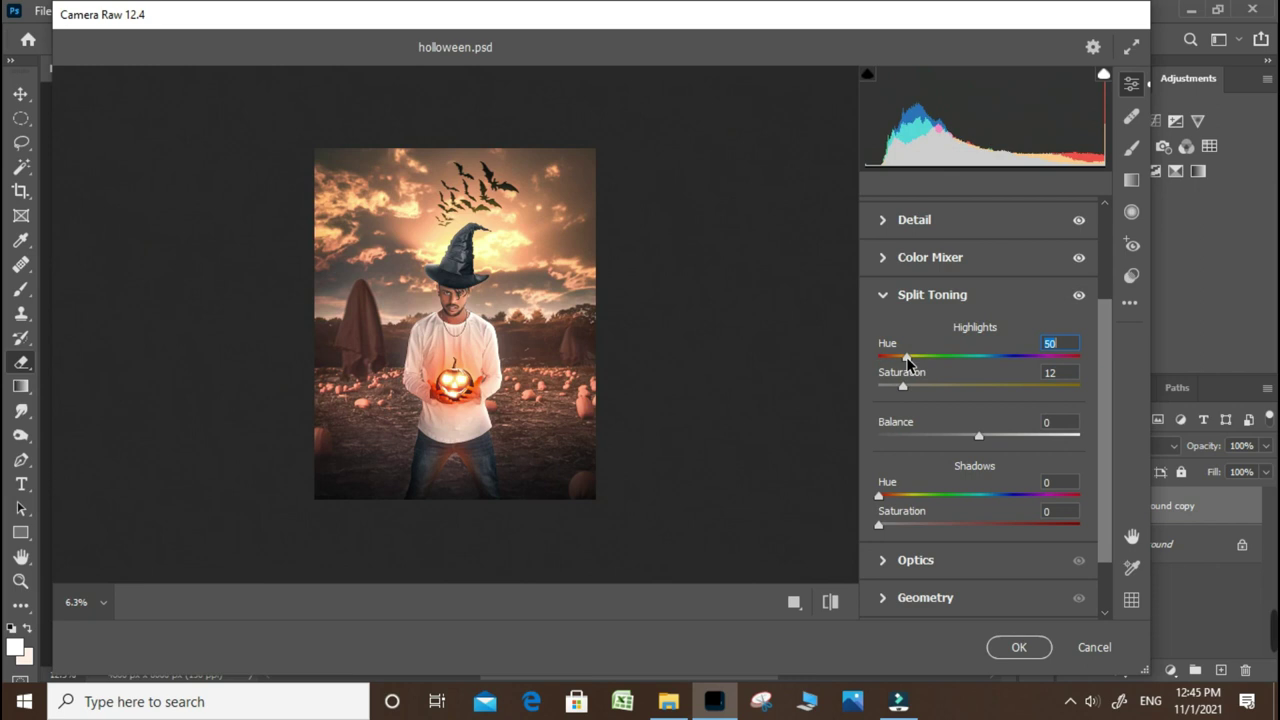
left_click(921, 524)
left_click_drag(912, 524, 896, 524)
left_click_drag(979, 436, 1004, 437)
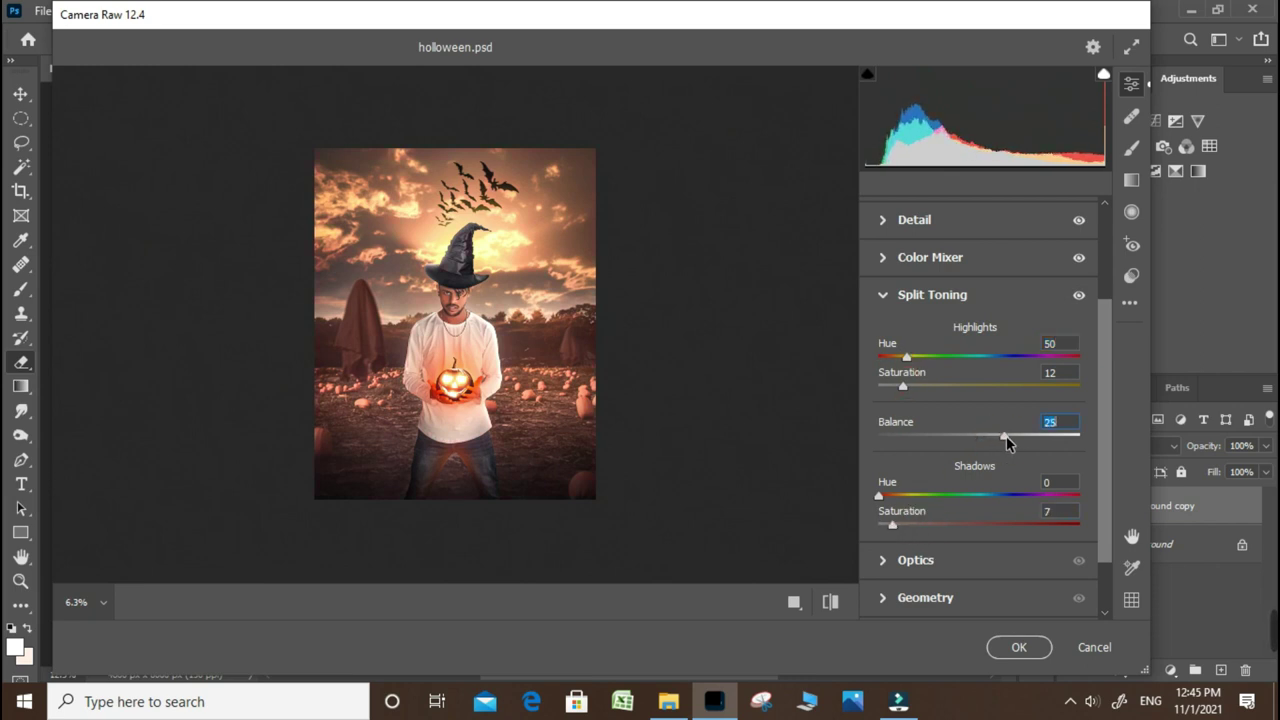
left_click(918, 386)
left_click(905, 358)
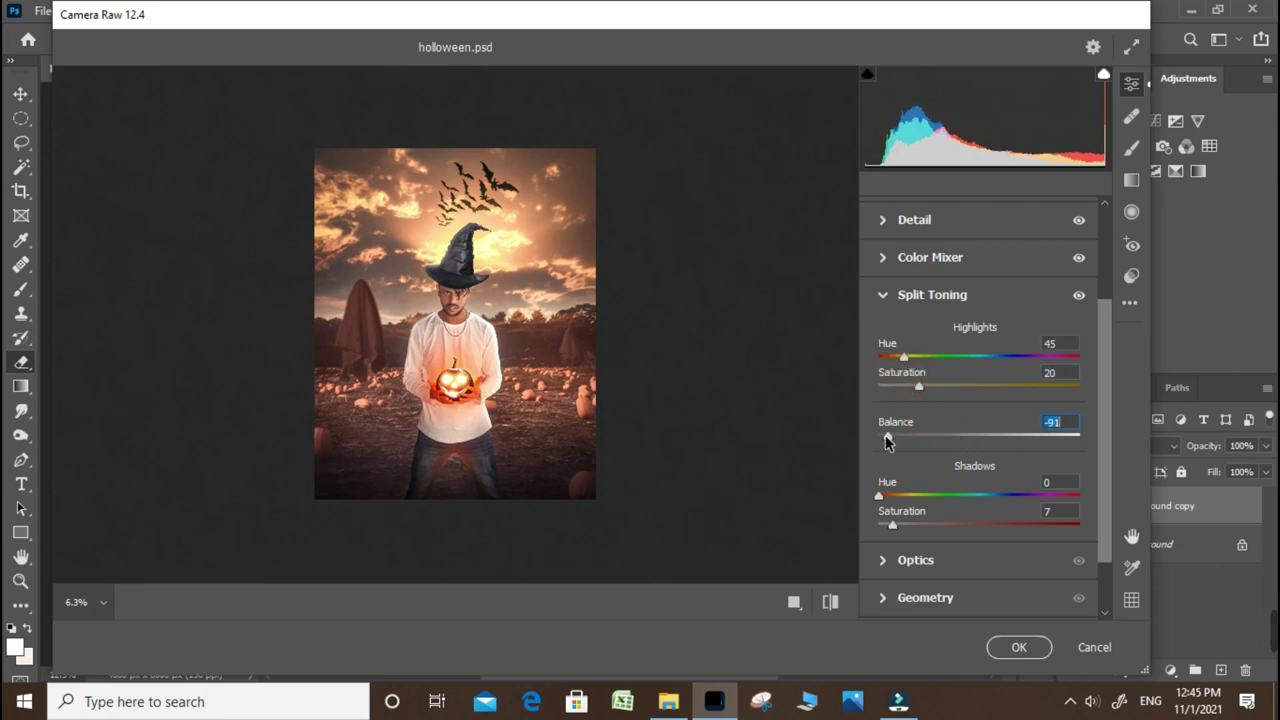
left_click_drag(1010, 457, 1005, 457)
left_click_drag(955, 385, 1010, 388)
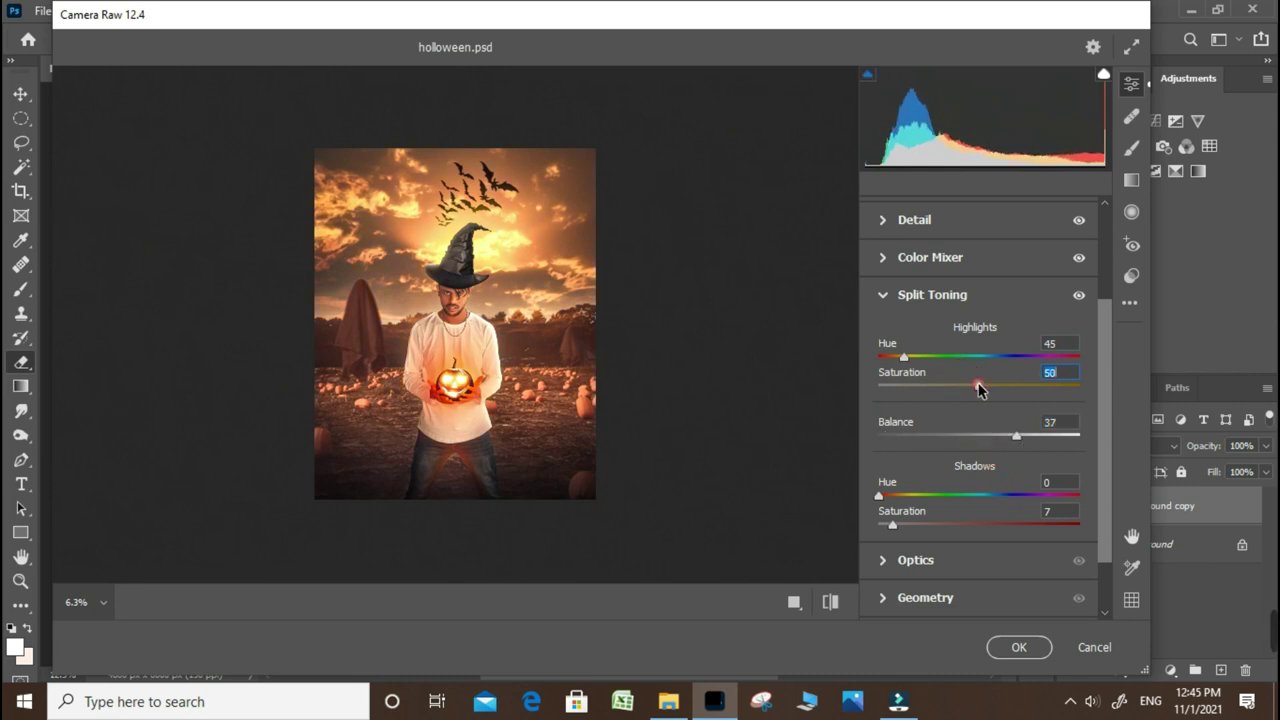
left_click(720, 438)
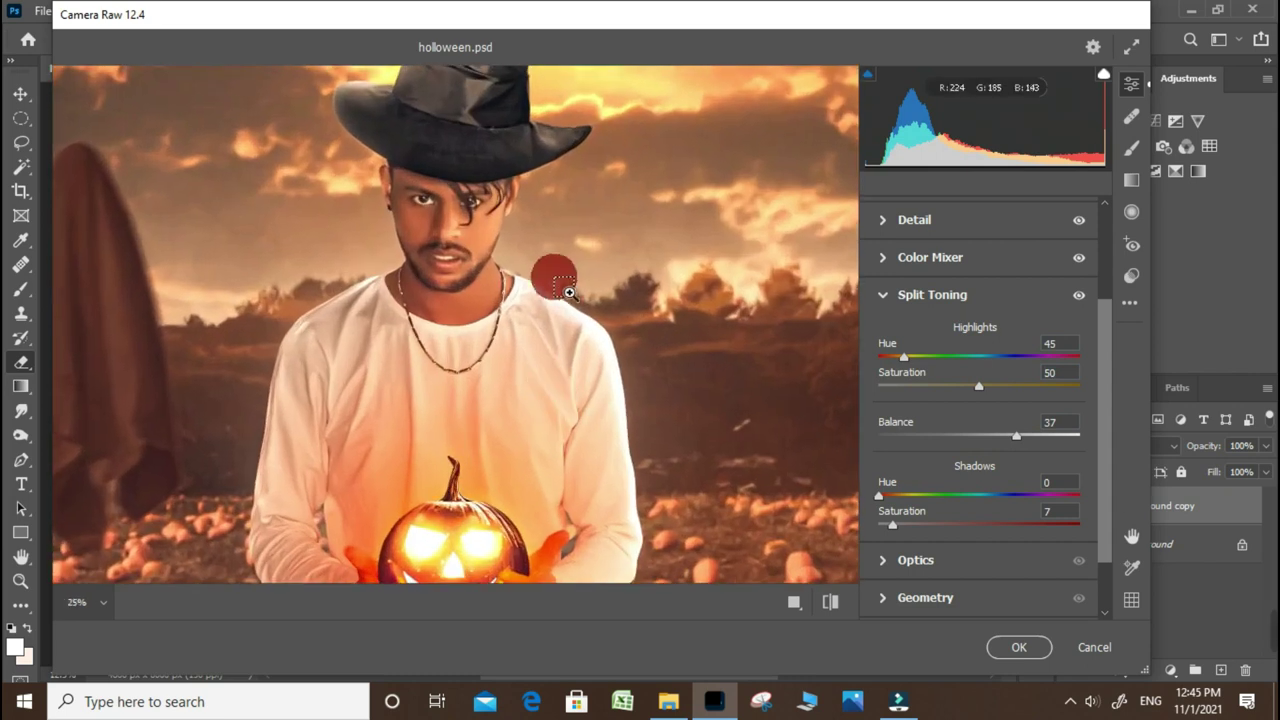
Step: Lower the Camera Raw Saturation to -33
scroll(900, 225, "up", 3)
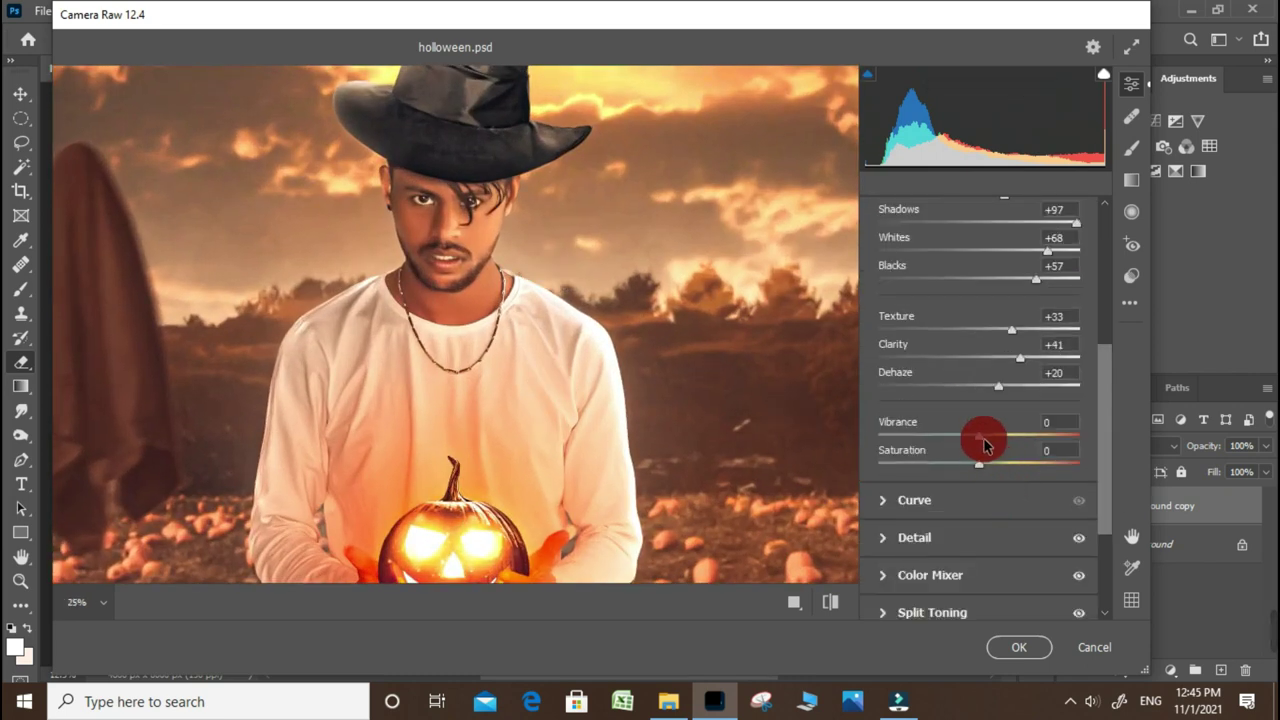
left_click(980, 467)
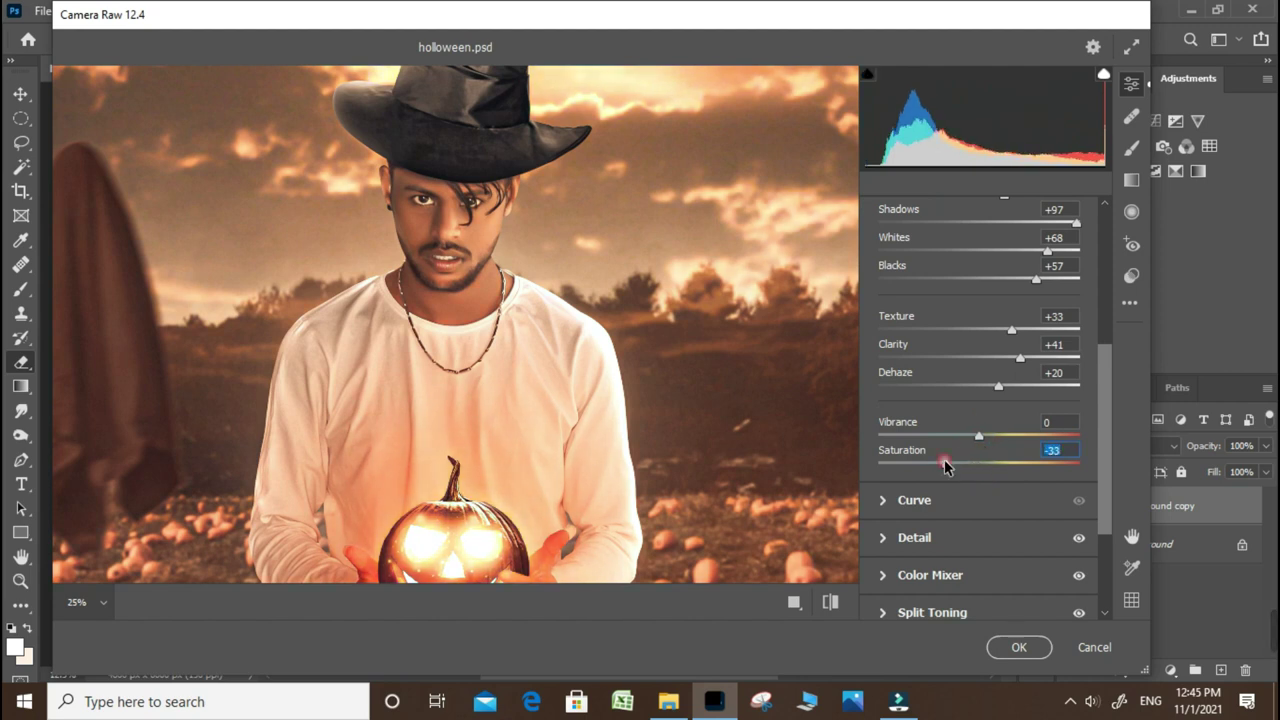
left_click(737, 480, "alt")
left_click(648, 462, "alt")
left_click(630, 463)
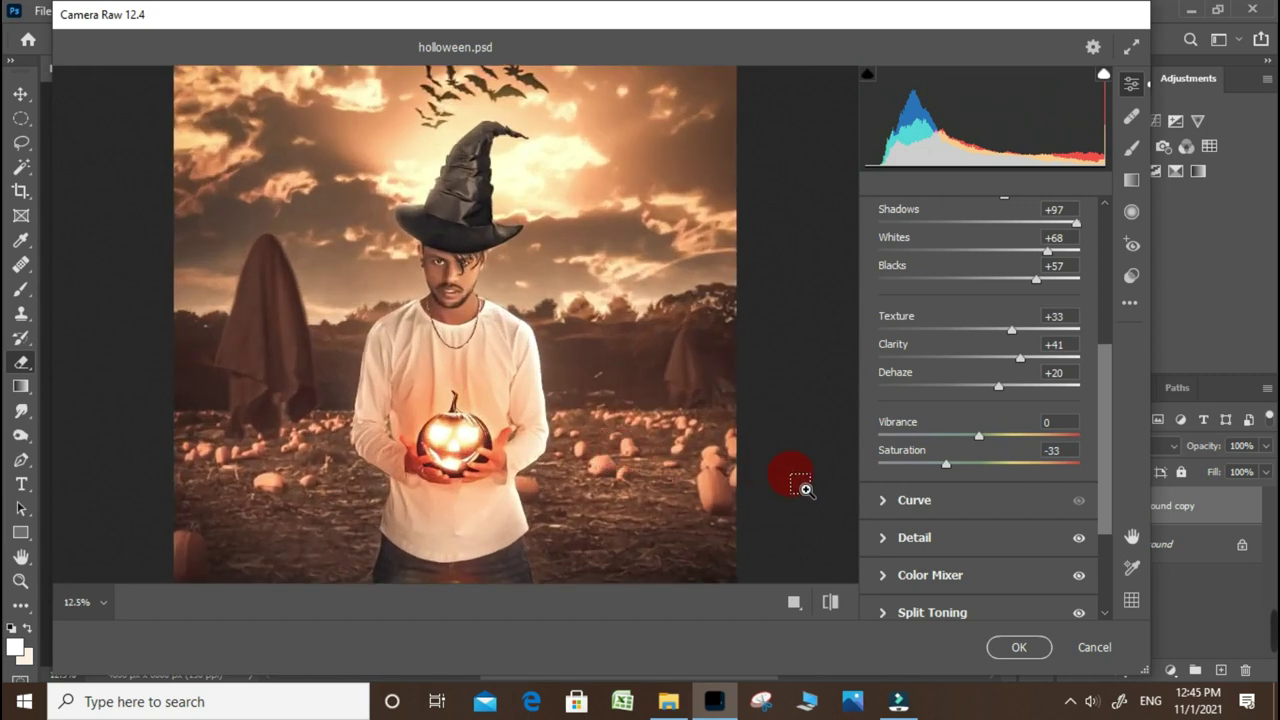
left_click(563, 303)
left_click_drag(453, 206, 445, 321)
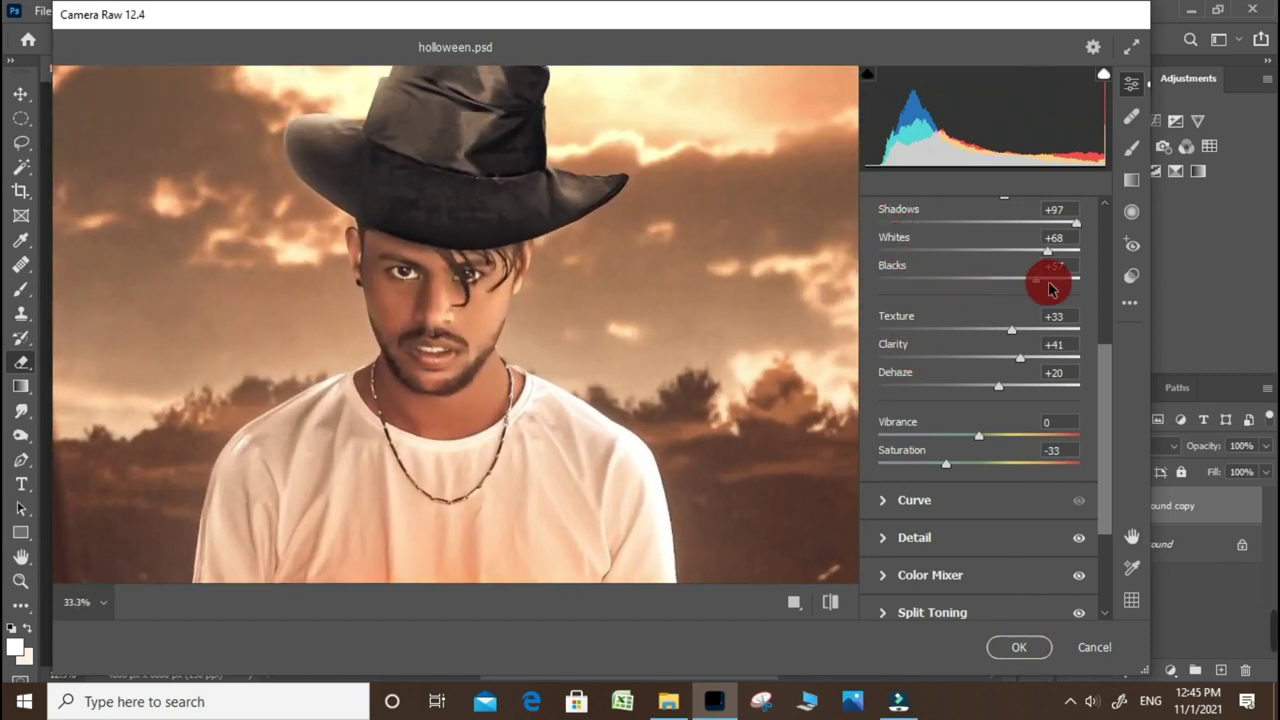
Step: Set Blacks +32 and Exposure +0.25, then apply the Camera Raw filter
left_click_drag(1040, 272, 1012, 278)
scroll(988, 290, "up", 1)
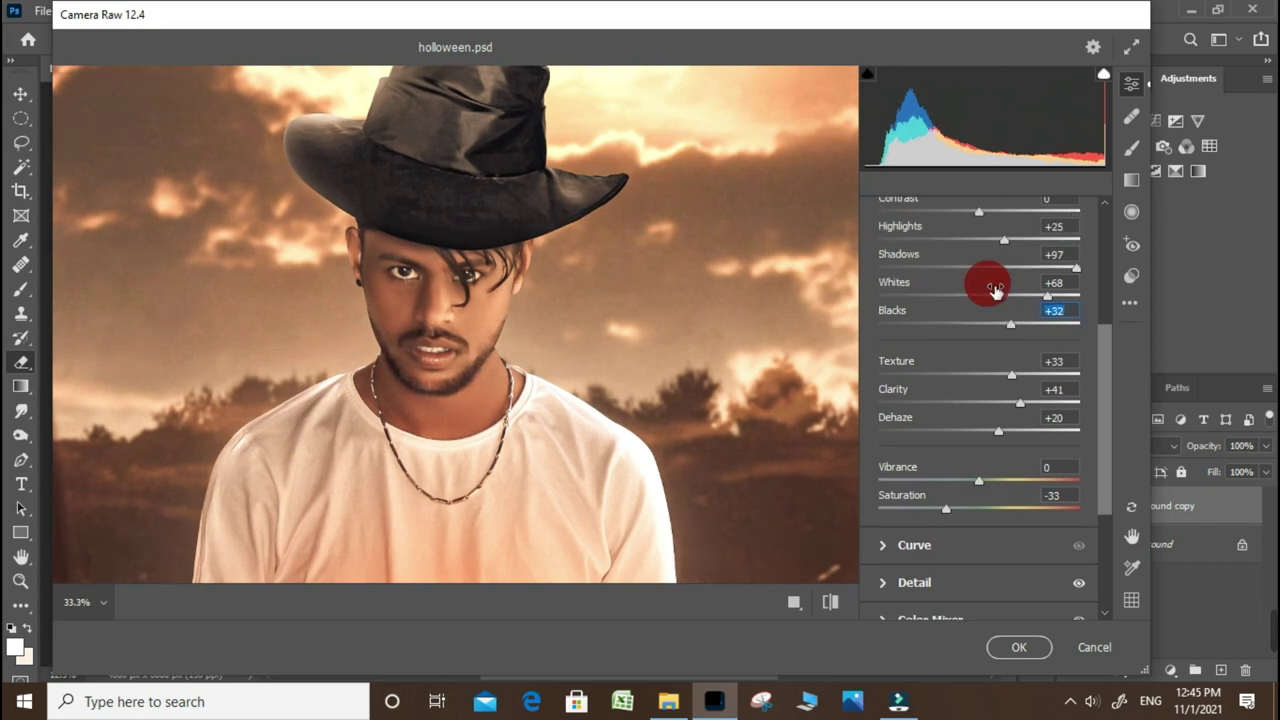
scroll(978, 220, "up", 2)
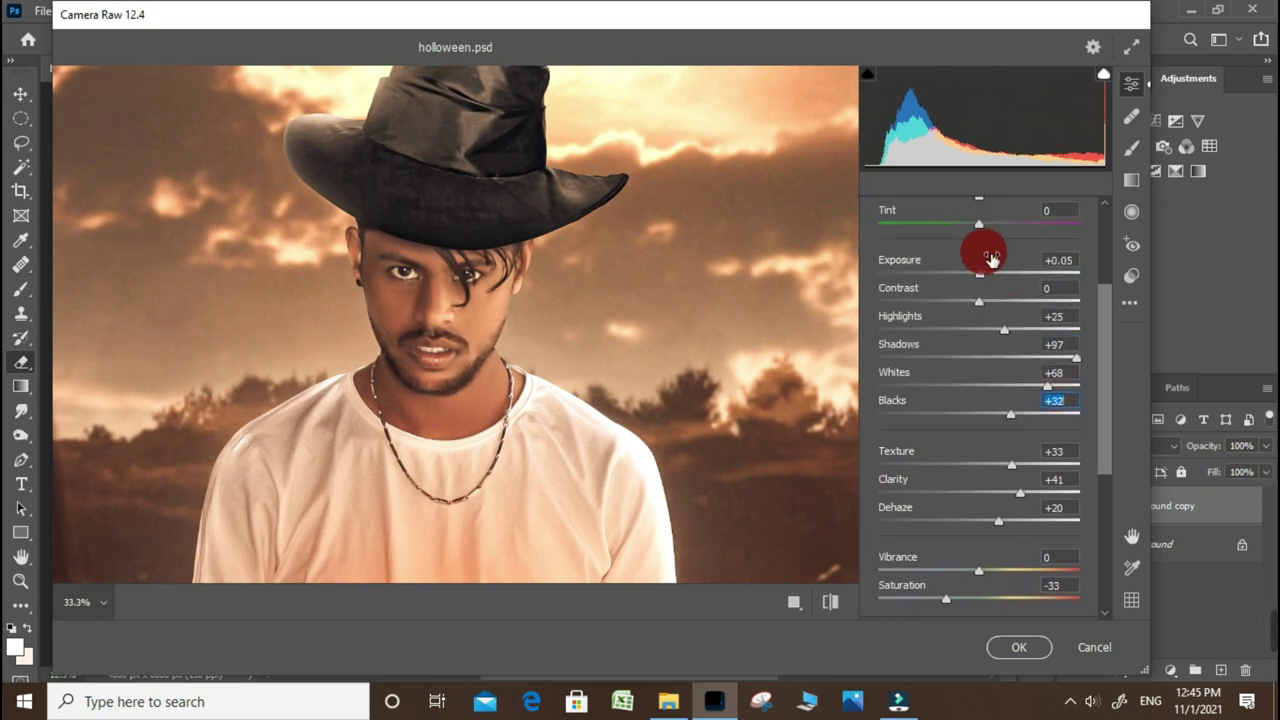
left_click_drag(986, 266, 980, 280)
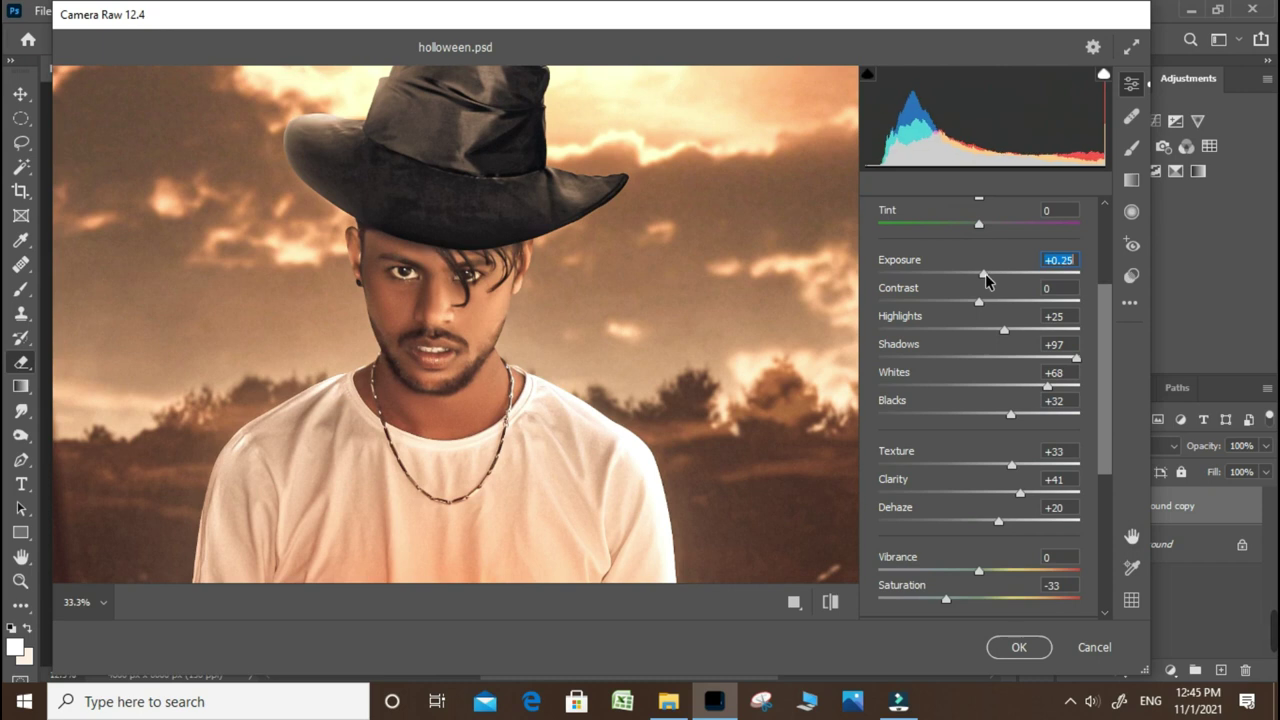
scroll(729, 394, "down", 2)
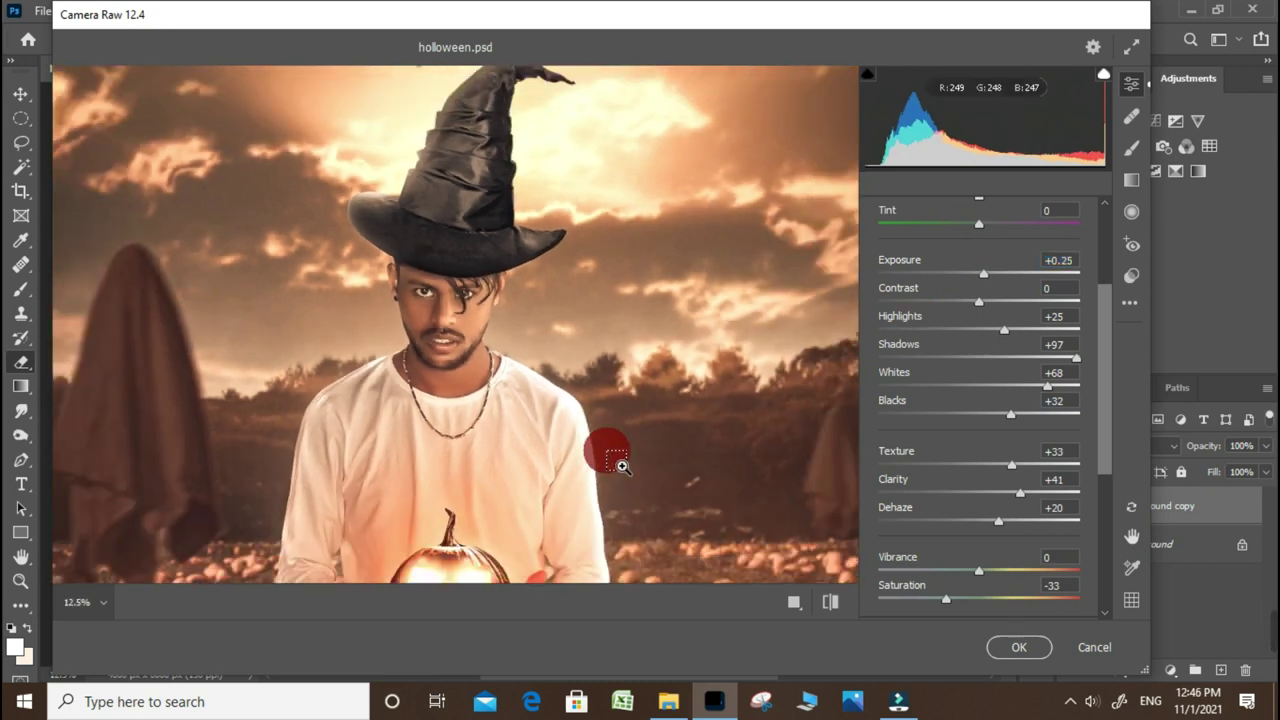
scroll(614, 457, "down", 3)
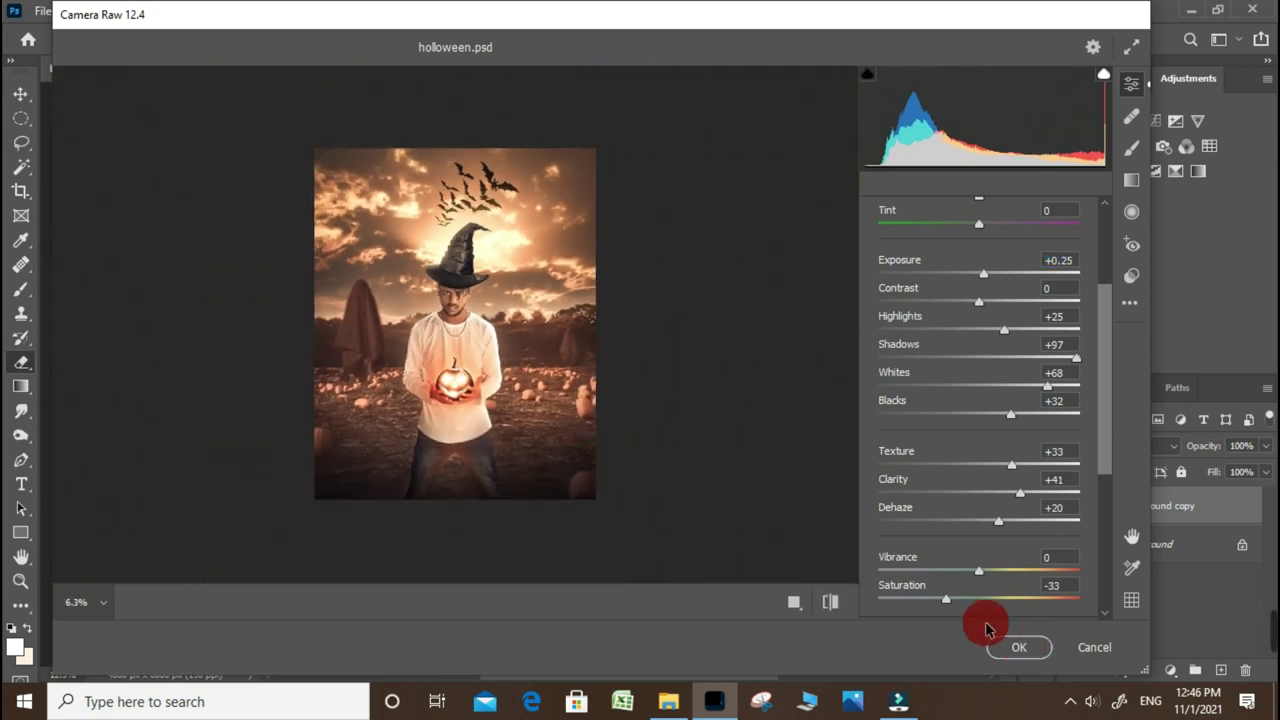
scroll(657, 470, "up", 2)
scroll(496, 310, "up", 2)
scroll(417, 246, "up", 1)
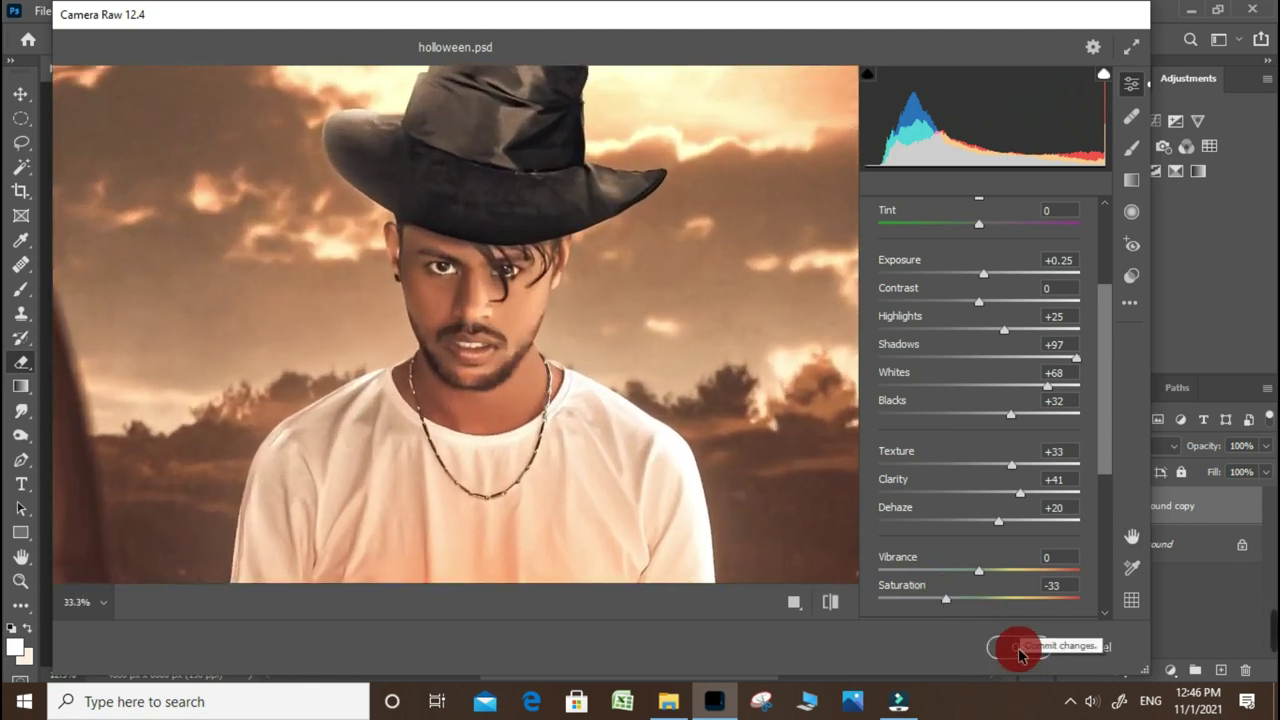
left_click(1019, 647)
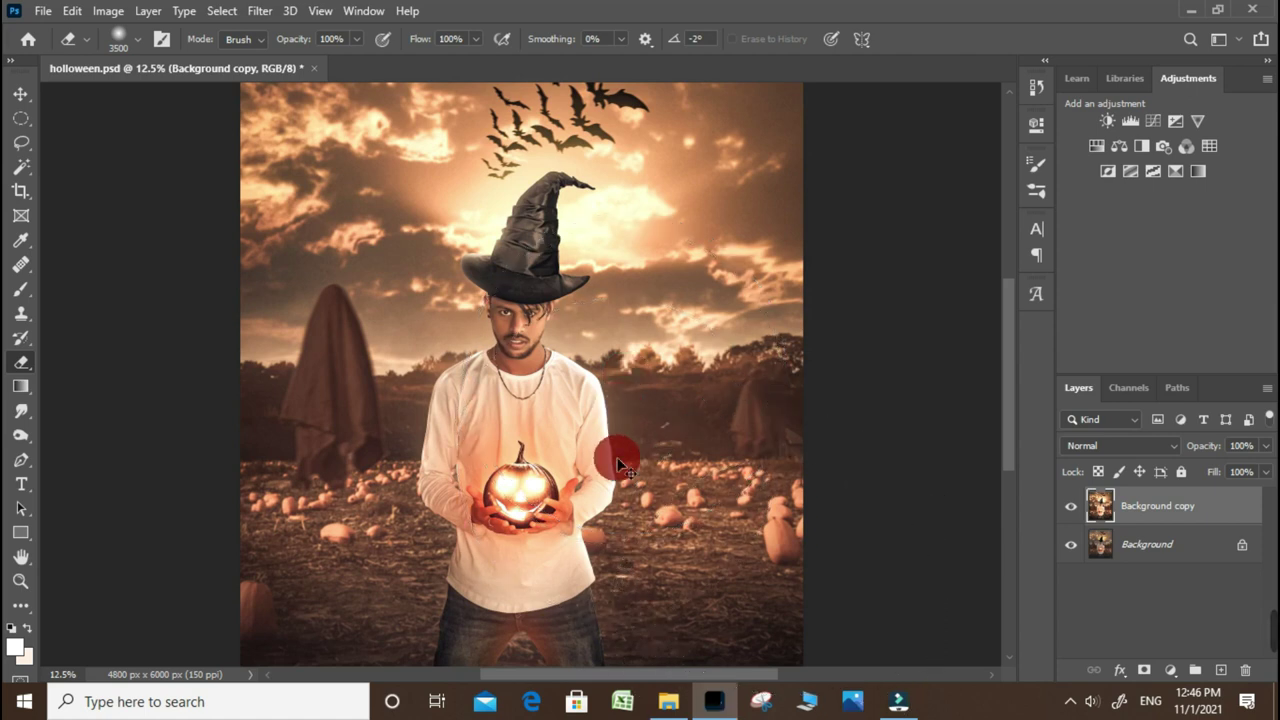
Step: Duplicate the layer as Background copy 2, fill it with 50% Gray, and blend it in Overlay
key("ctrl+plus")
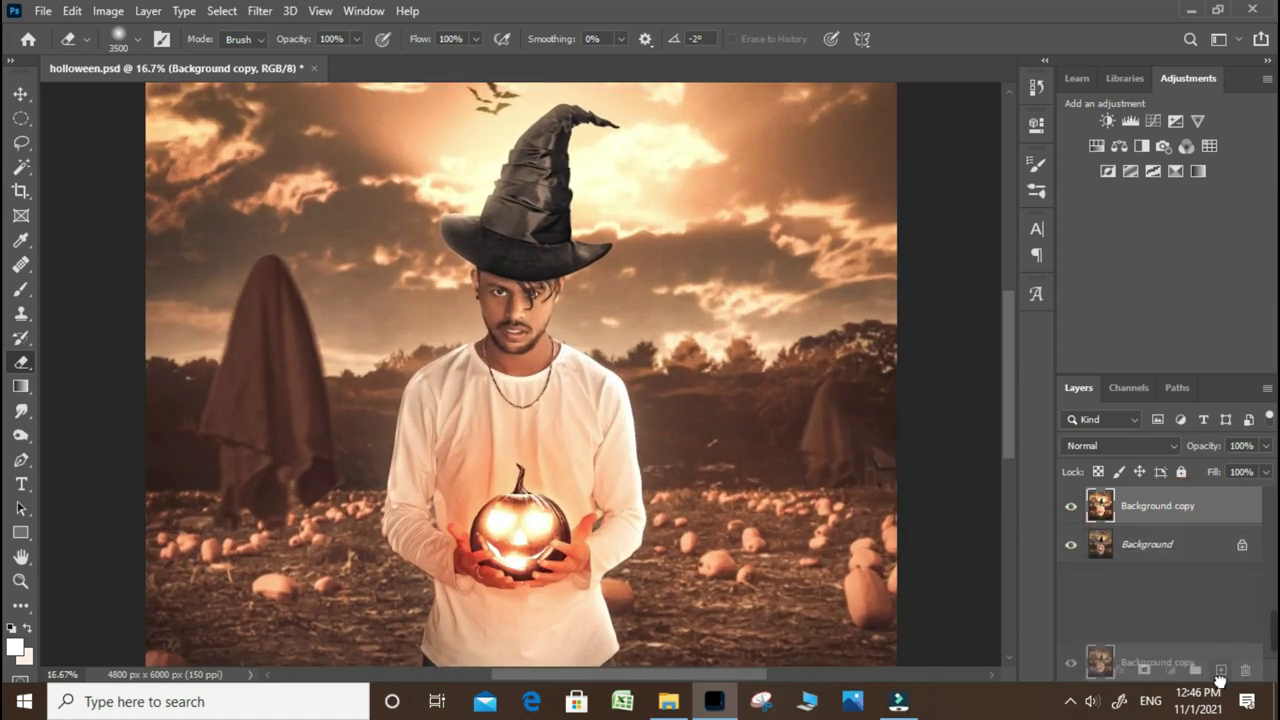
left_click_drag(1200, 506, 1220, 670)
left_click(1100, 505)
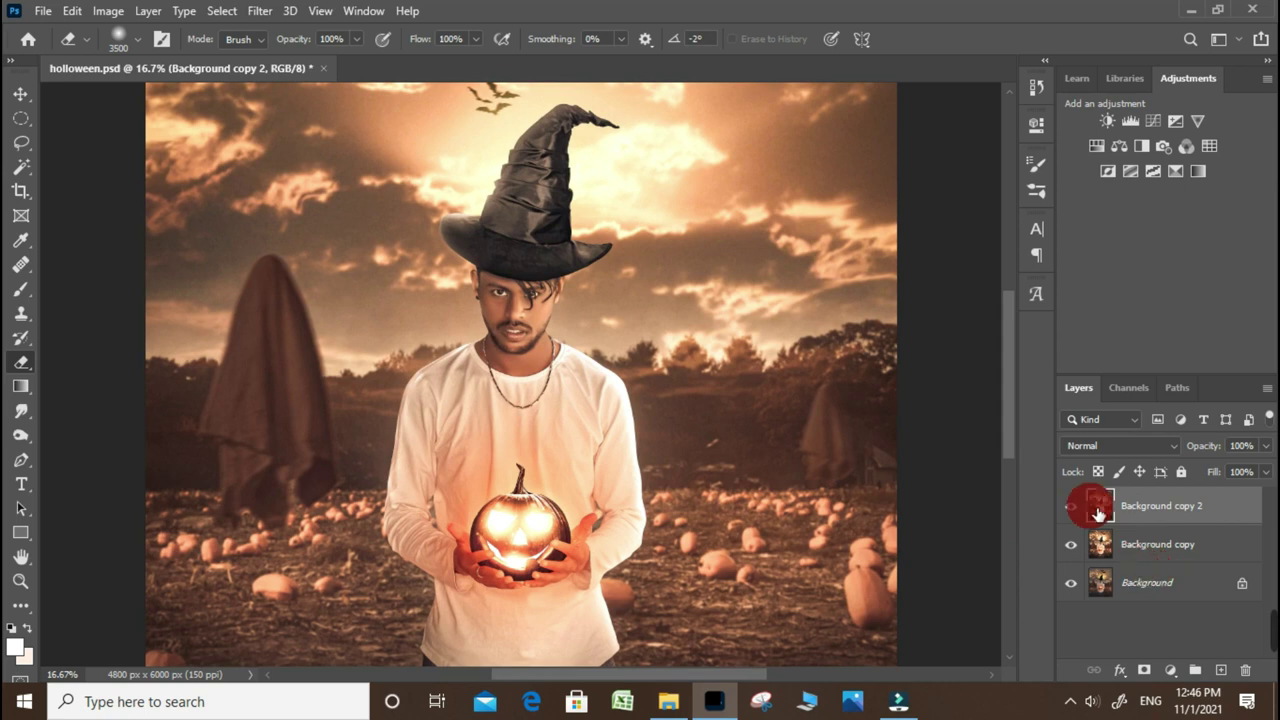
key("shift+F5")
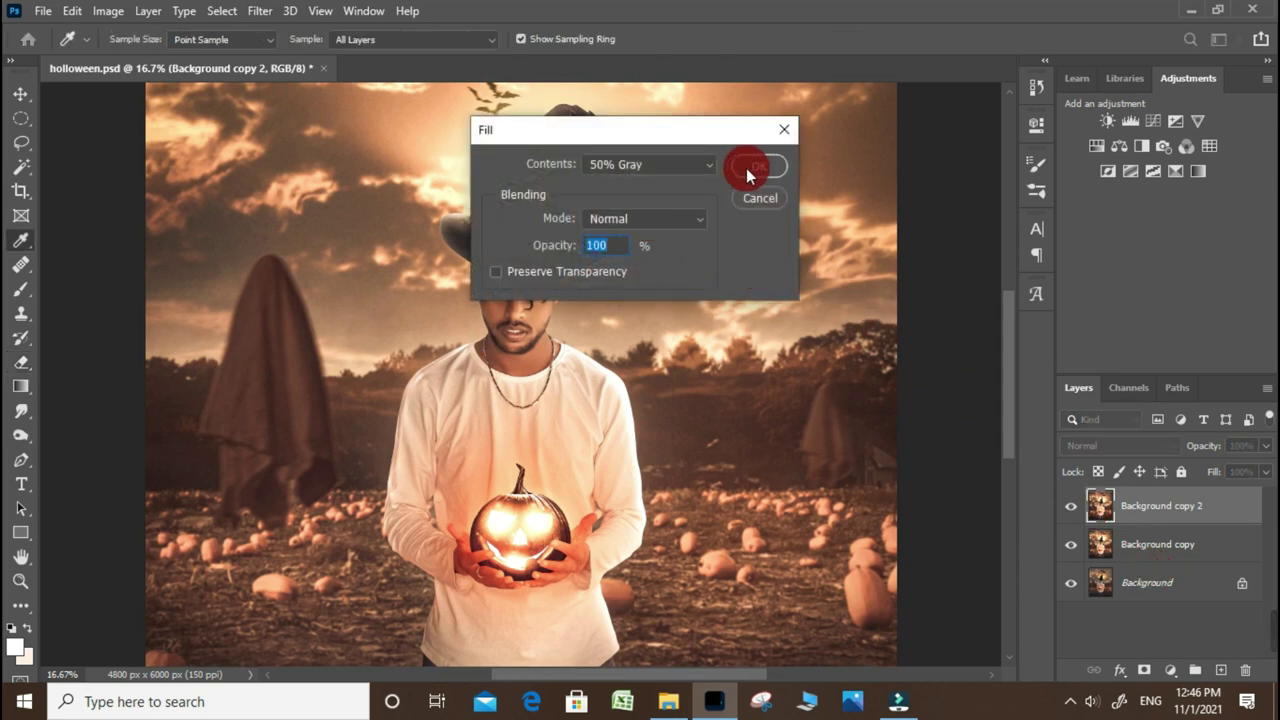
left_click(702, 166)
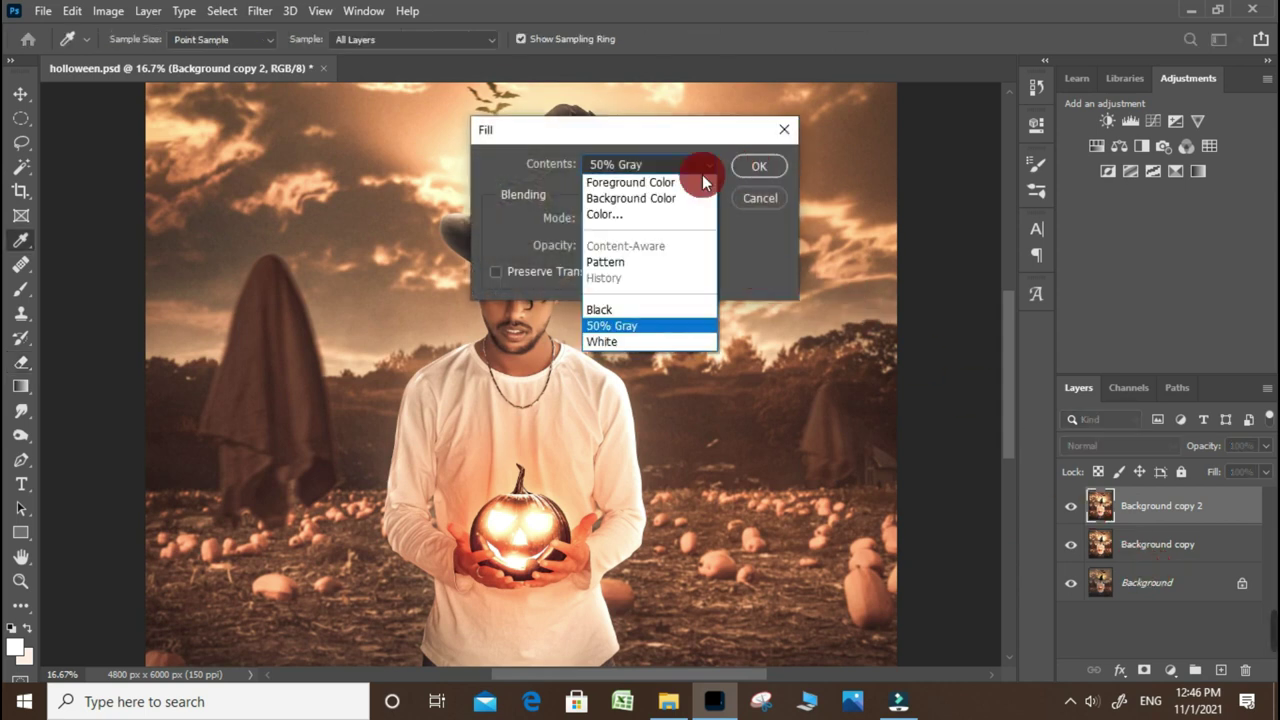
left_click(660, 326)
left_click(765, 168)
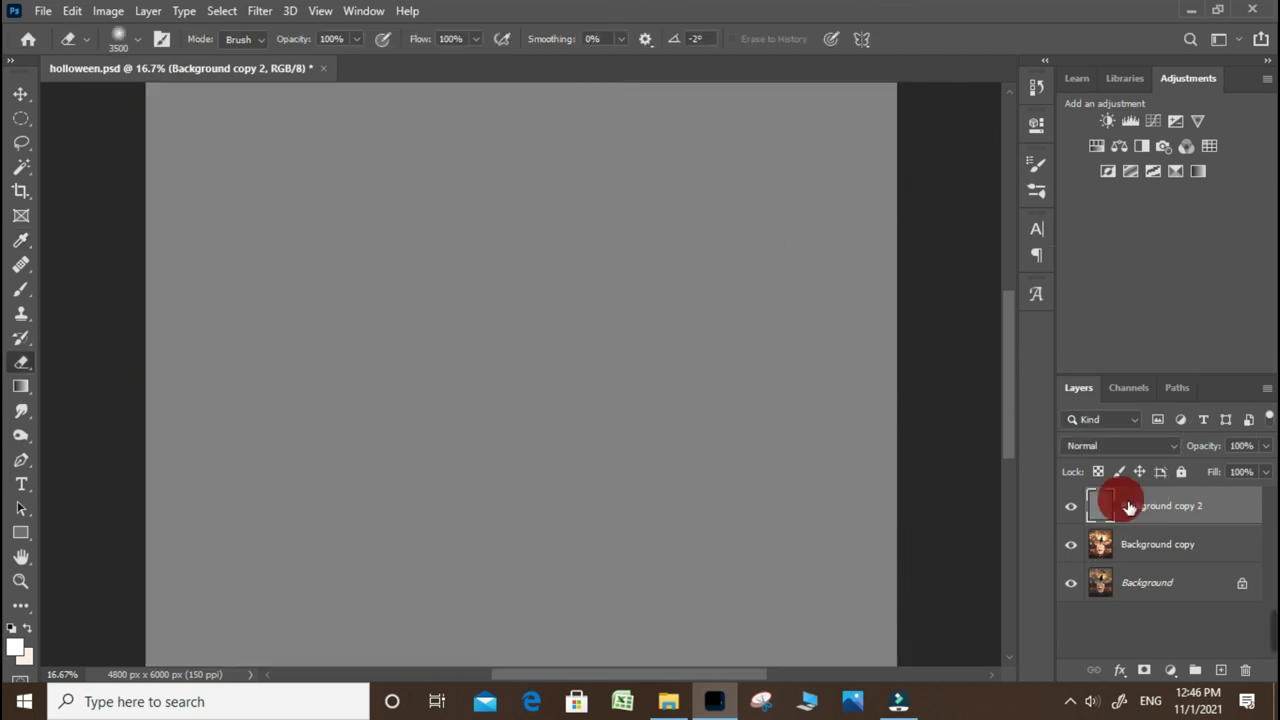
left_click(1153, 445)
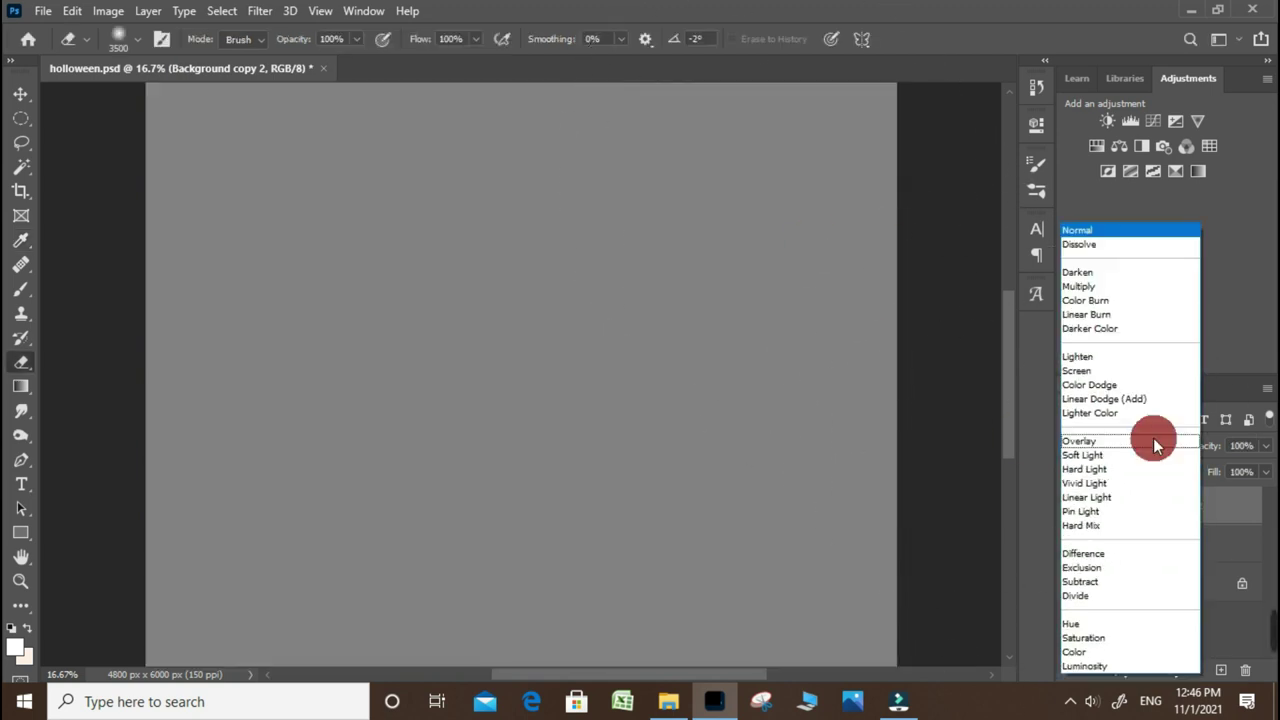
left_click(1153, 441)
Step: With the Dodge tool at 38% Midtones exposure, brighten the witch hat's folds and brim
left_click_drag(342, 268, 322, 288)
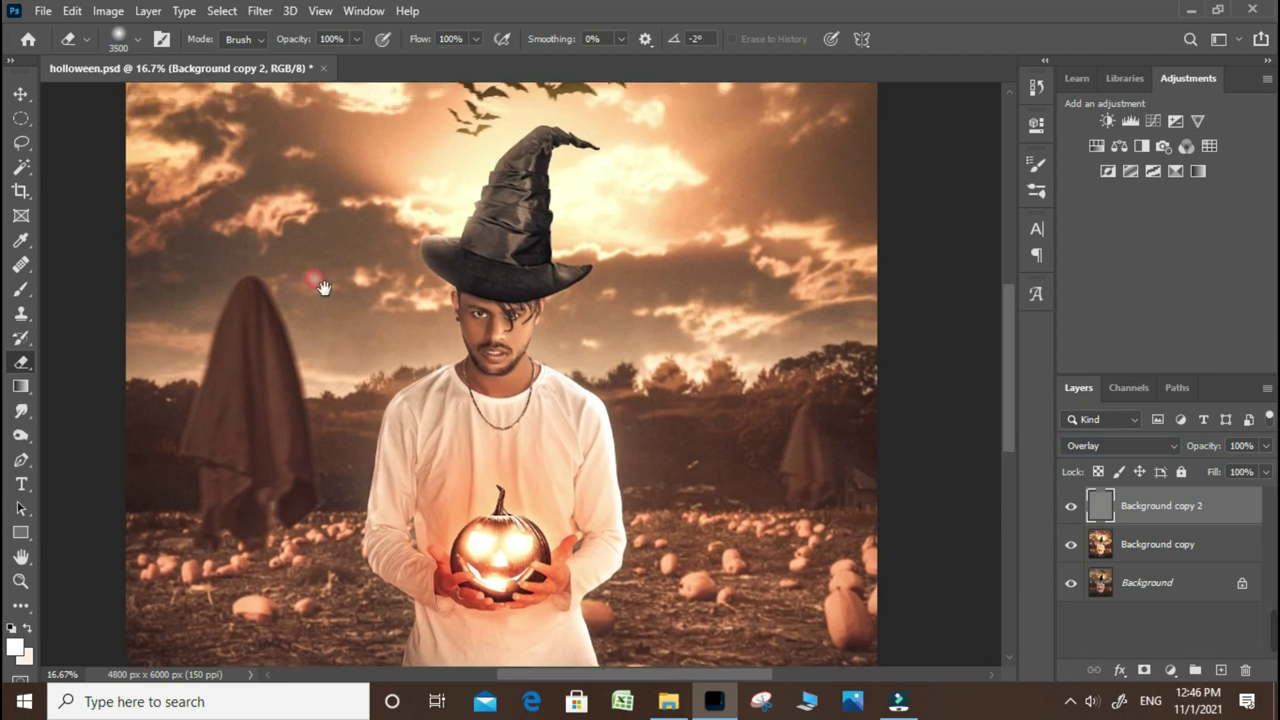
left_click(20, 435)
right_click(20, 433)
left_click(66, 432)
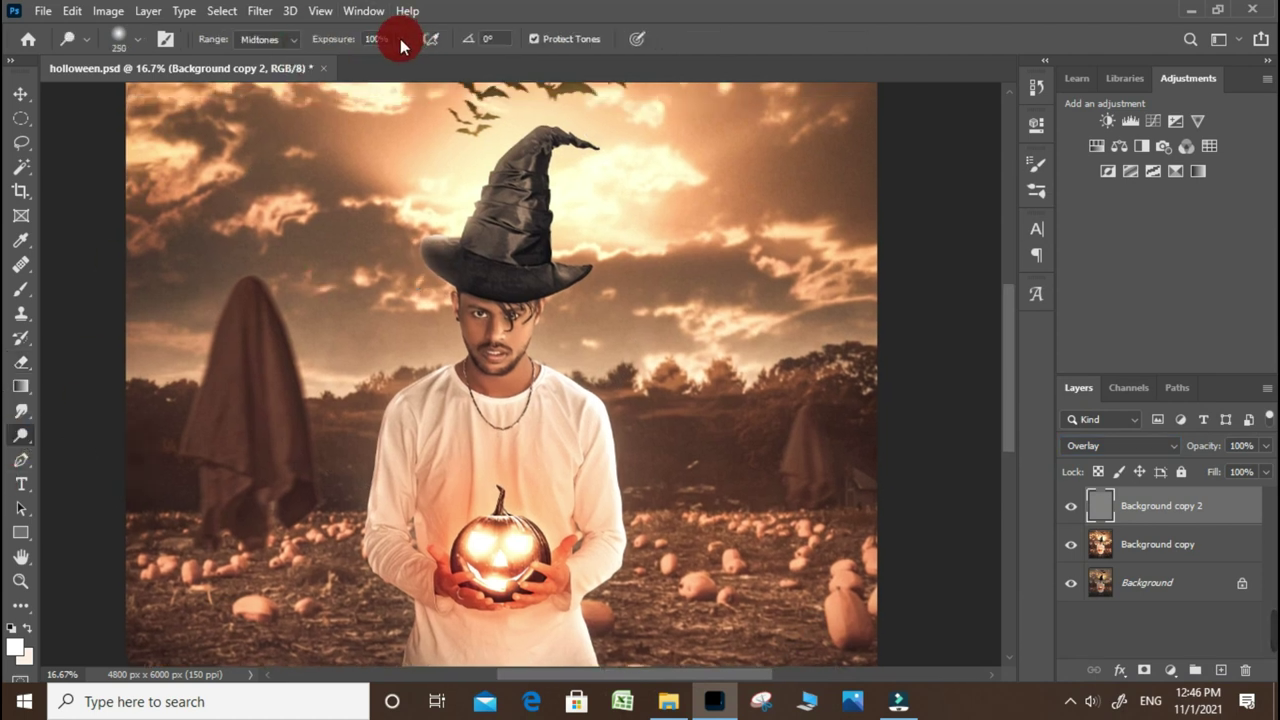
left_click(344, 64)
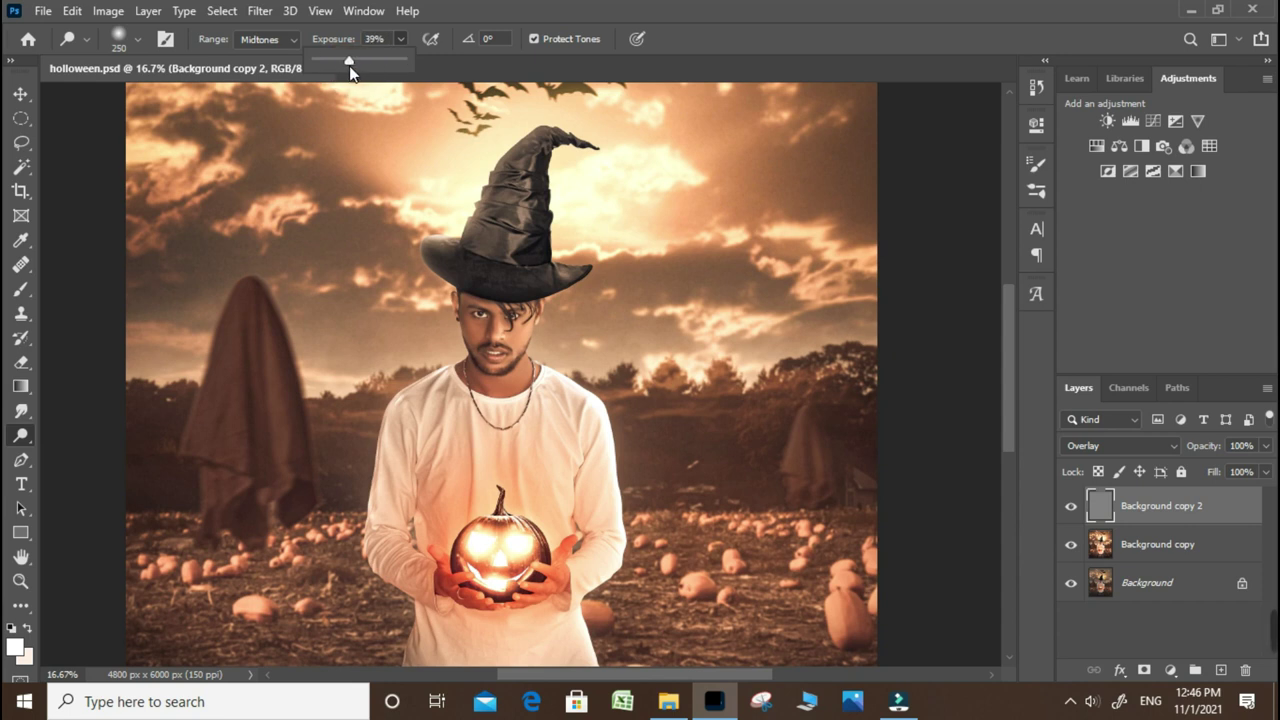
left_click_drag(500, 215, 530, 140)
left_click_drag(508, 286, 530, 170)
mouse_move(520, 293)
left_mouse_down()
mouse_move(466, 284)
mouse_move(477, 277)
left_mouse_up()
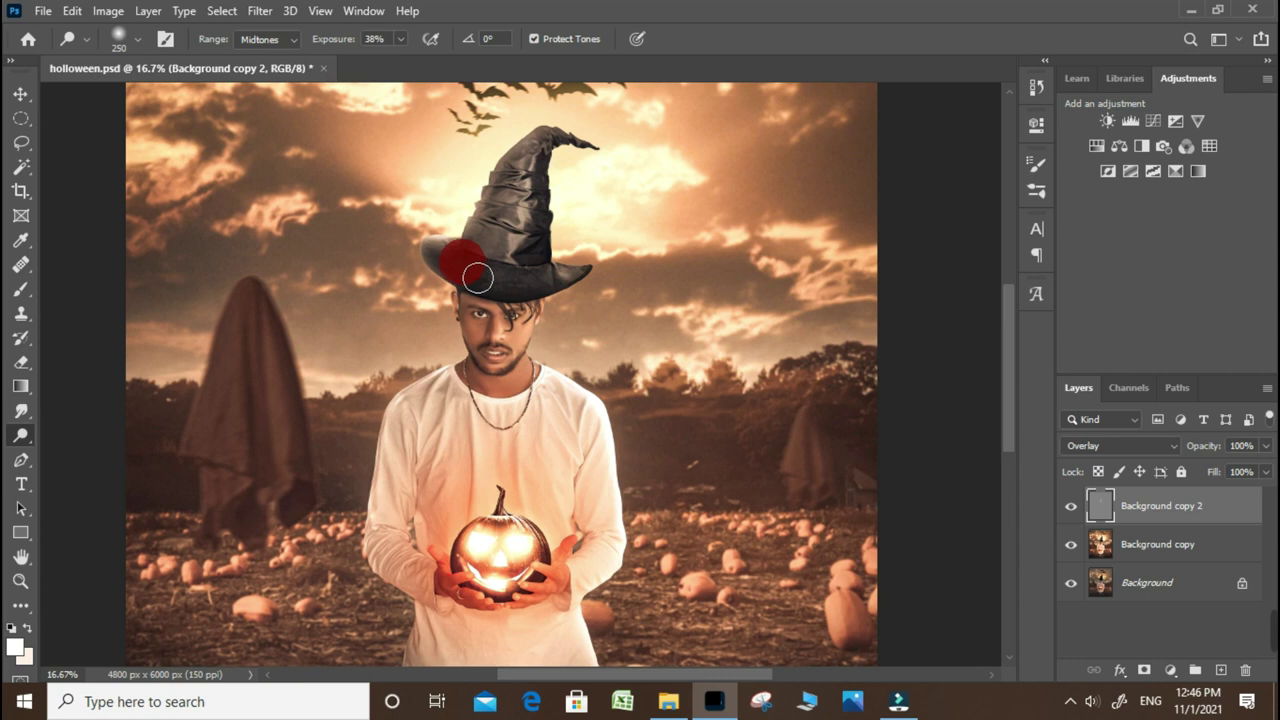
Step: Dodge the man's face, neck, both sleeves and upper chest
left_click_drag(495, 405, 497, 349)
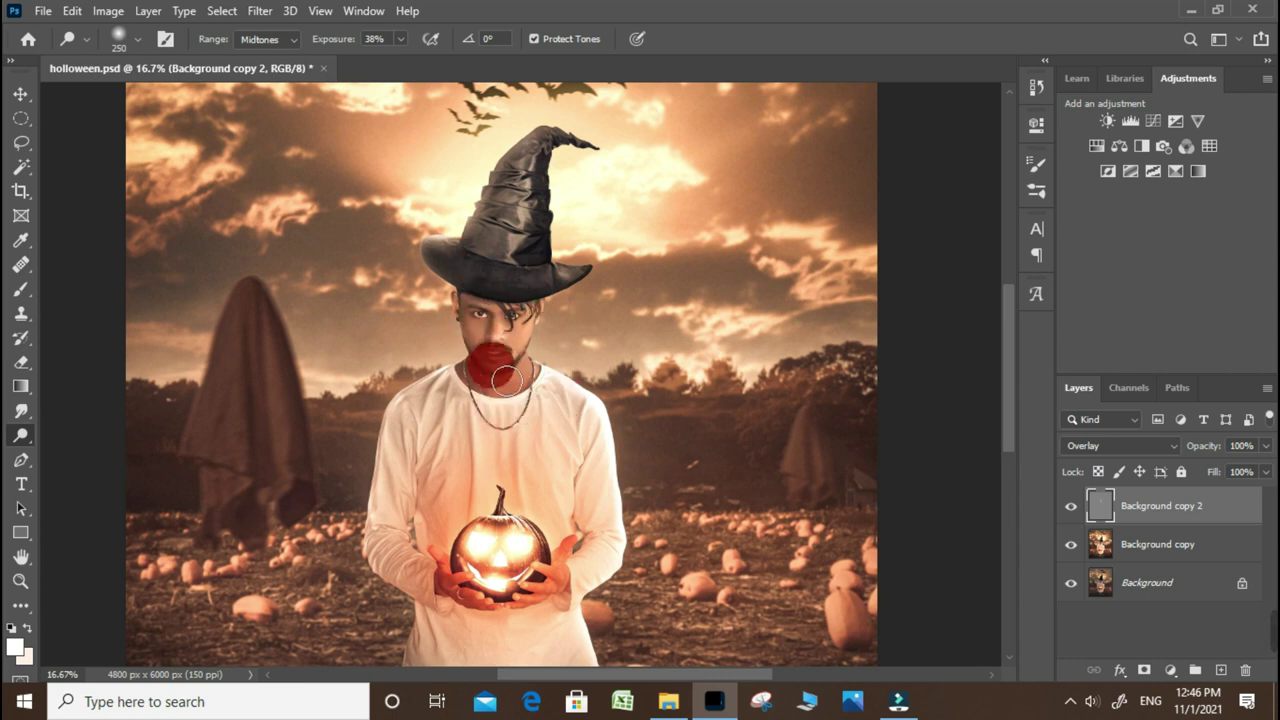
left_click_drag(480, 340, 490, 385)
left_click_drag(522, 286, 557, 275)
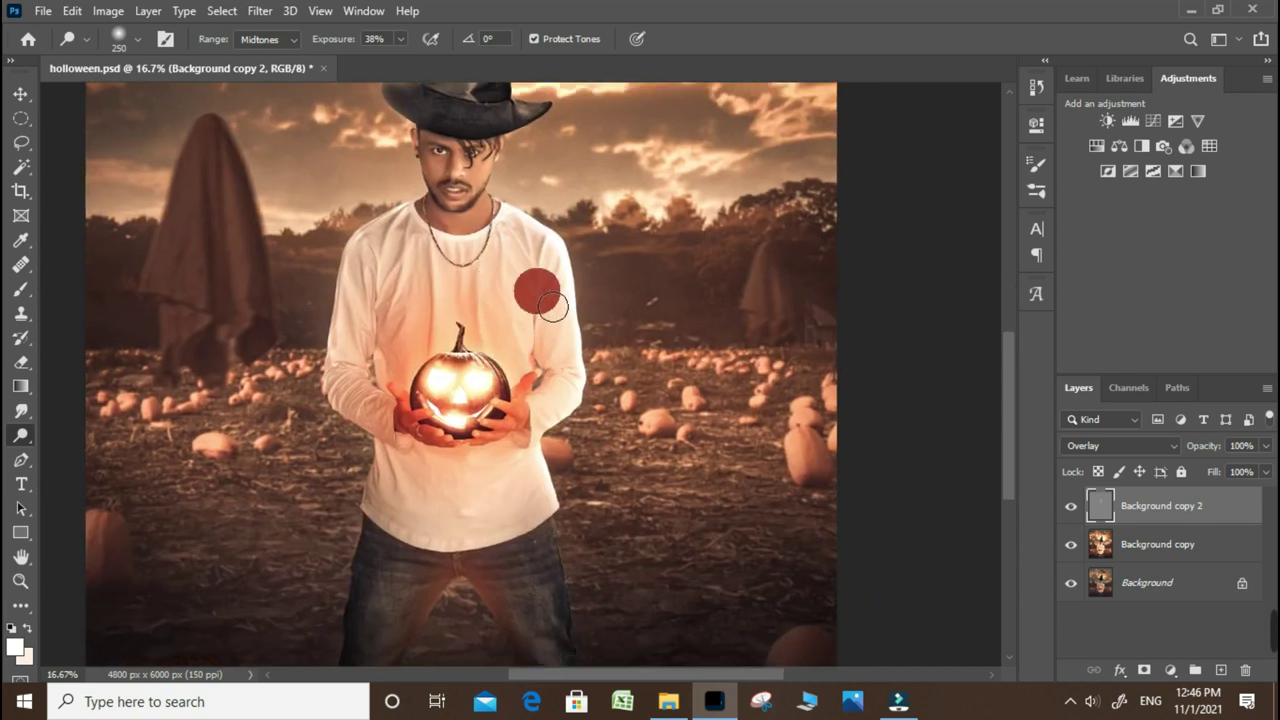
left_click_drag(563, 322, 576, 357)
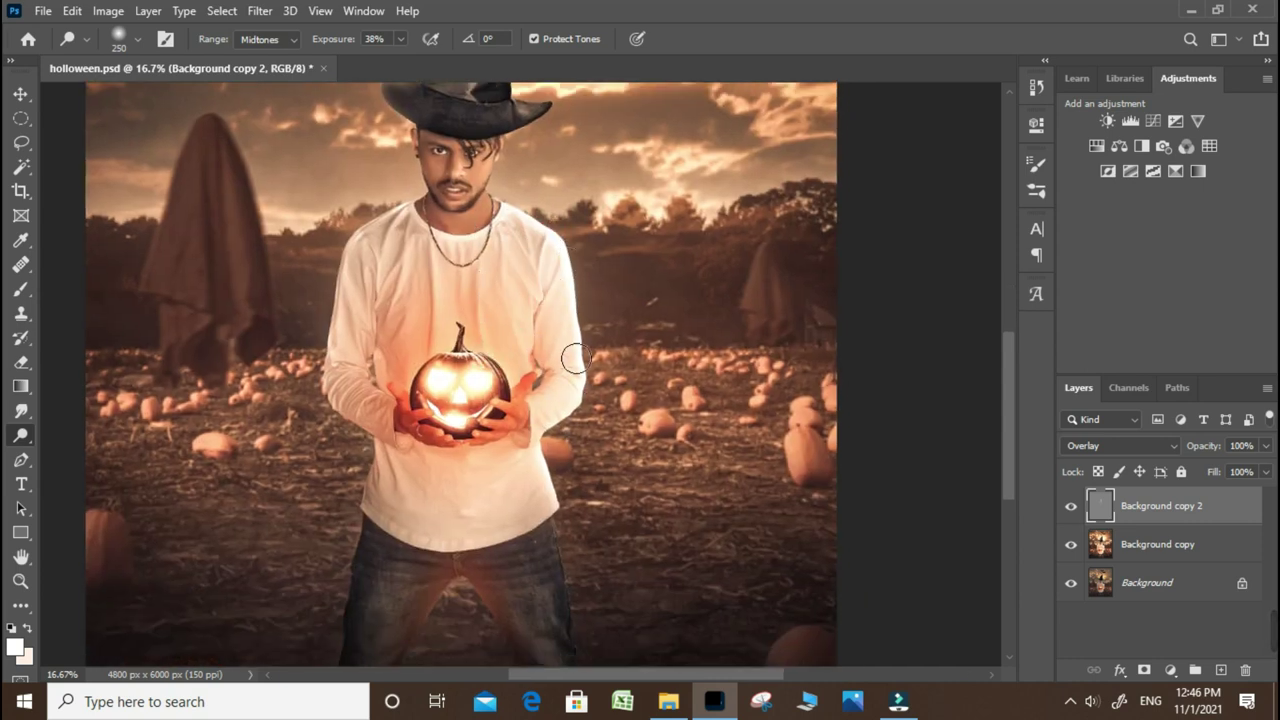
left_click_drag(351, 237, 385, 300)
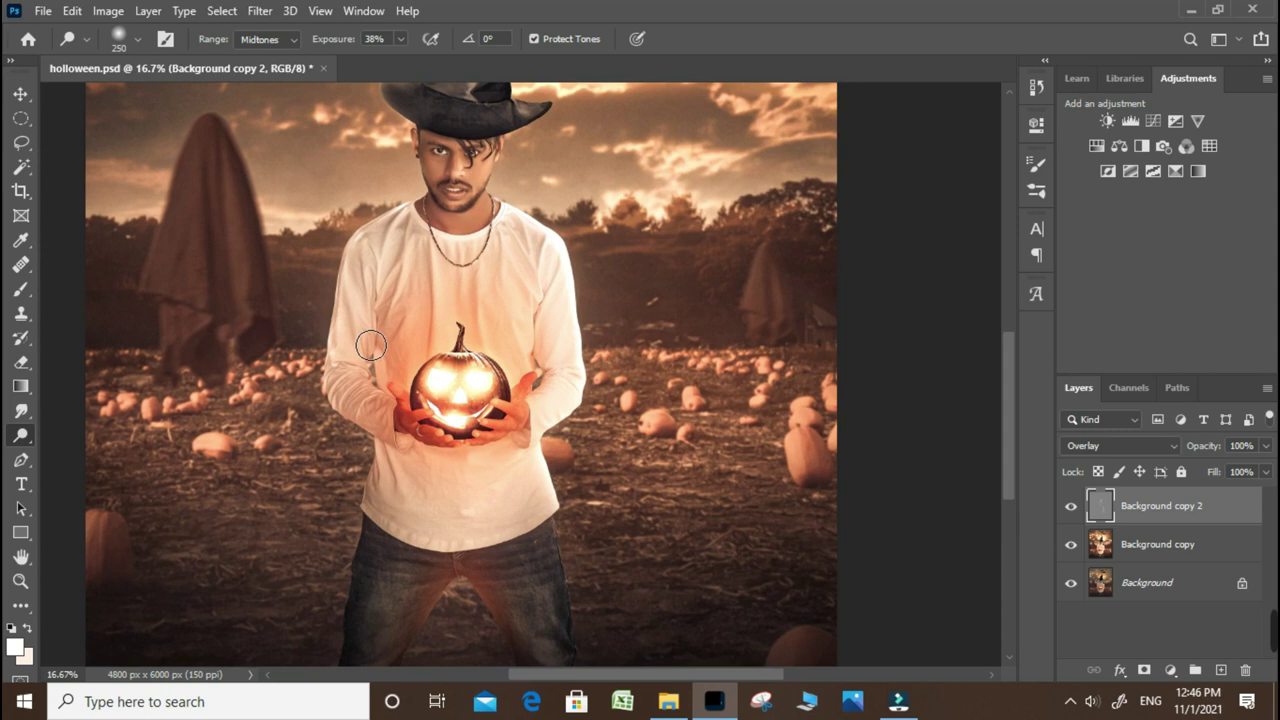
left_click_drag(390, 247, 373, 328)
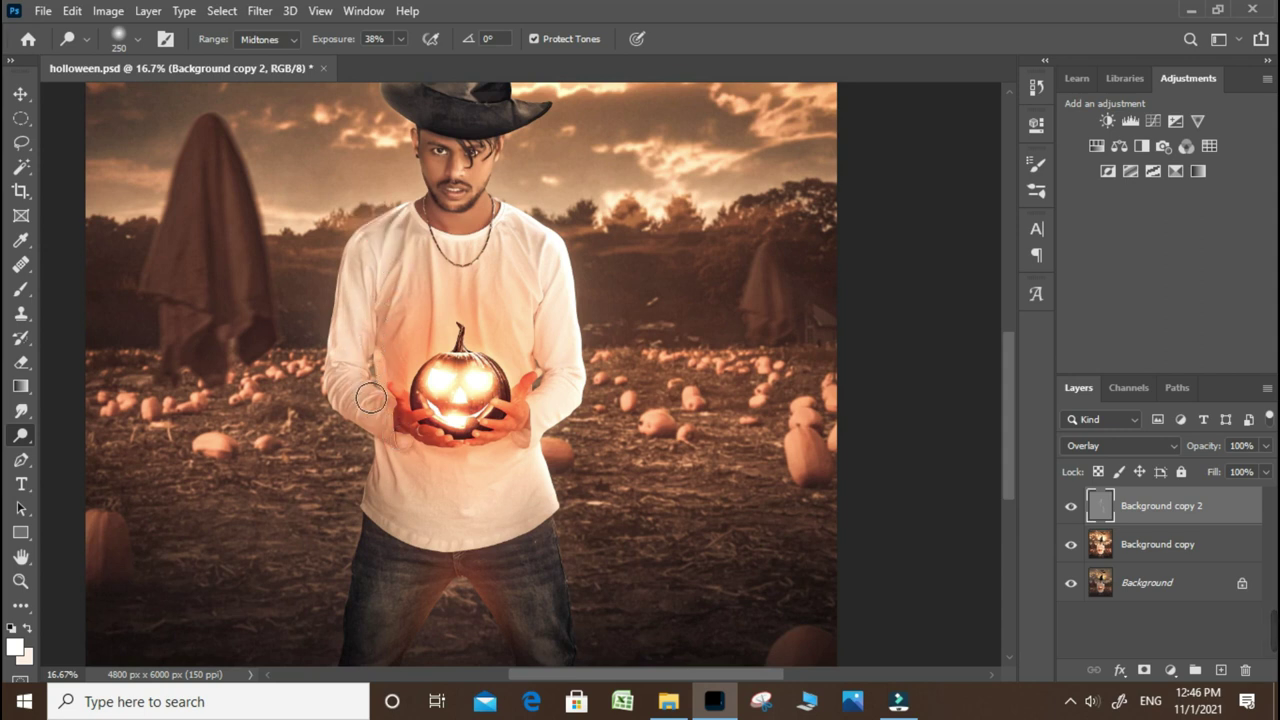
left_click_drag(452, 248, 456, 311)
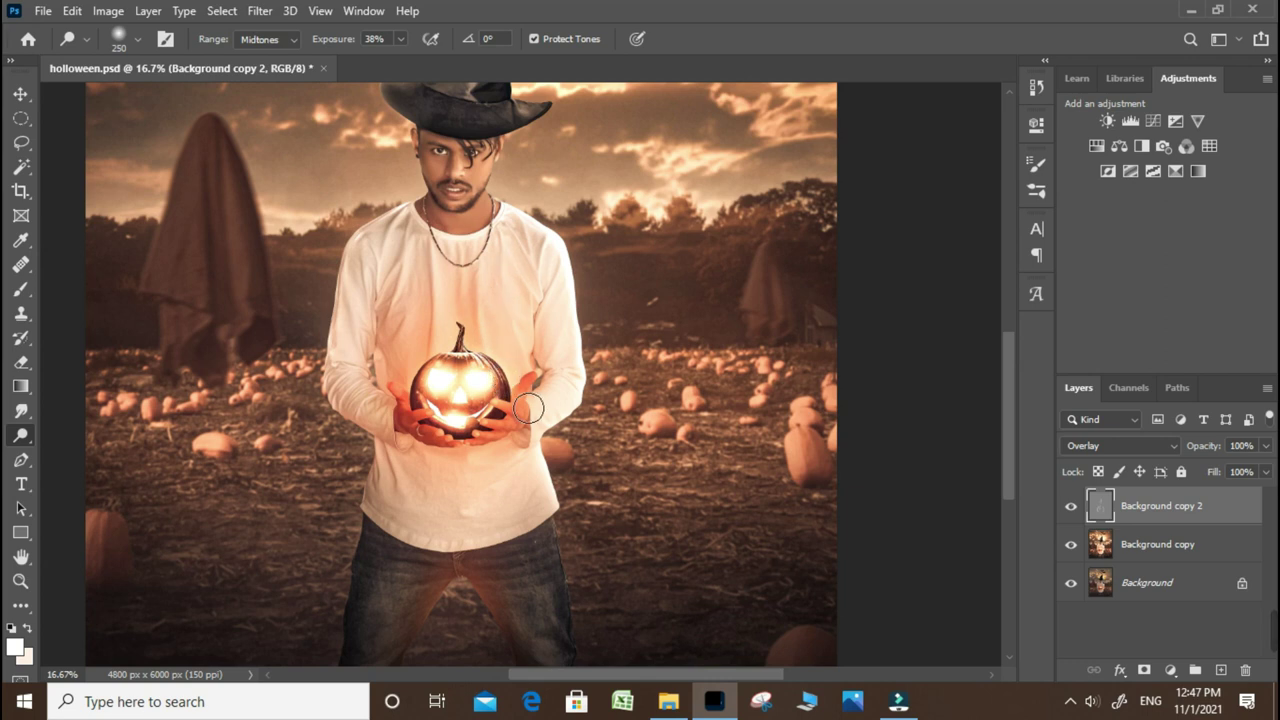
left_click_drag(441, 345, 450, 283)
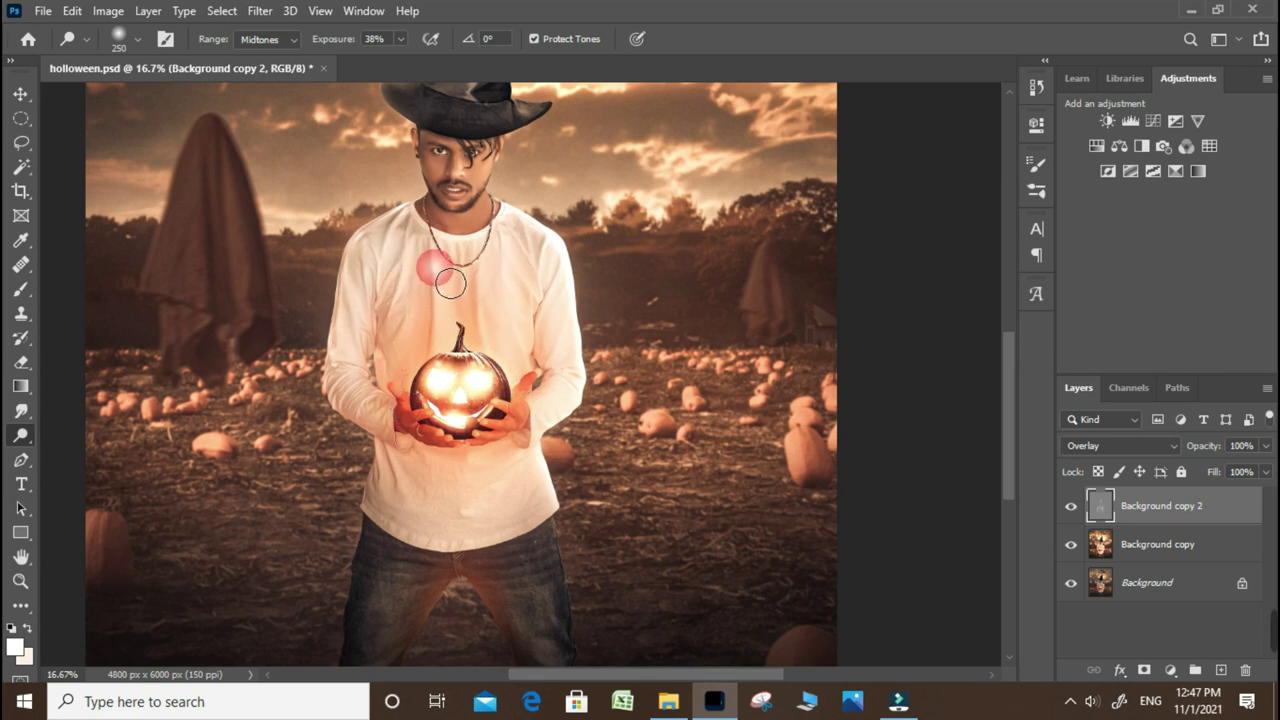
Step: Dodge the shirt hem, jeans, chest beside the pumpkin stem, and the left ghost
scroll(466, 412, "down", 3)
mouse_move(363, 465)
left_mouse_down()
mouse_move(388, 370)
mouse_move(335, 508)
left_mouse_up()
left_click_drag(355, 465, 443, 457)
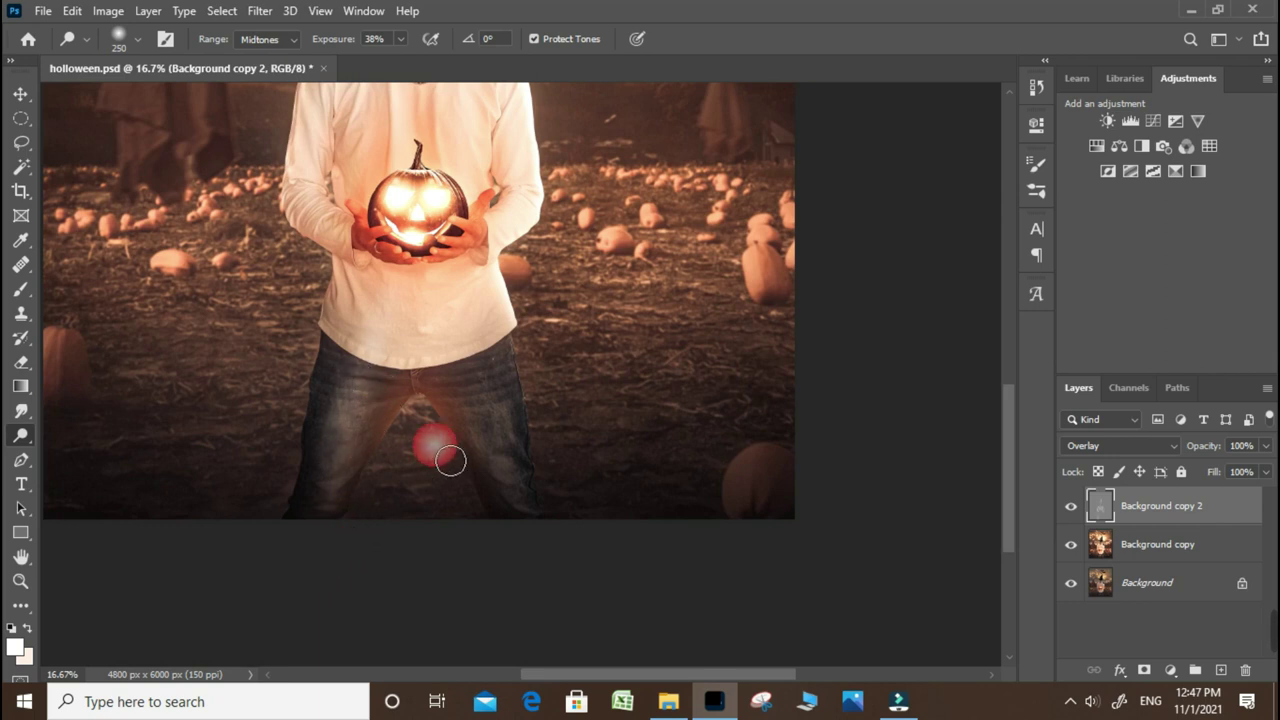
left_click_drag(472, 358, 509, 468)
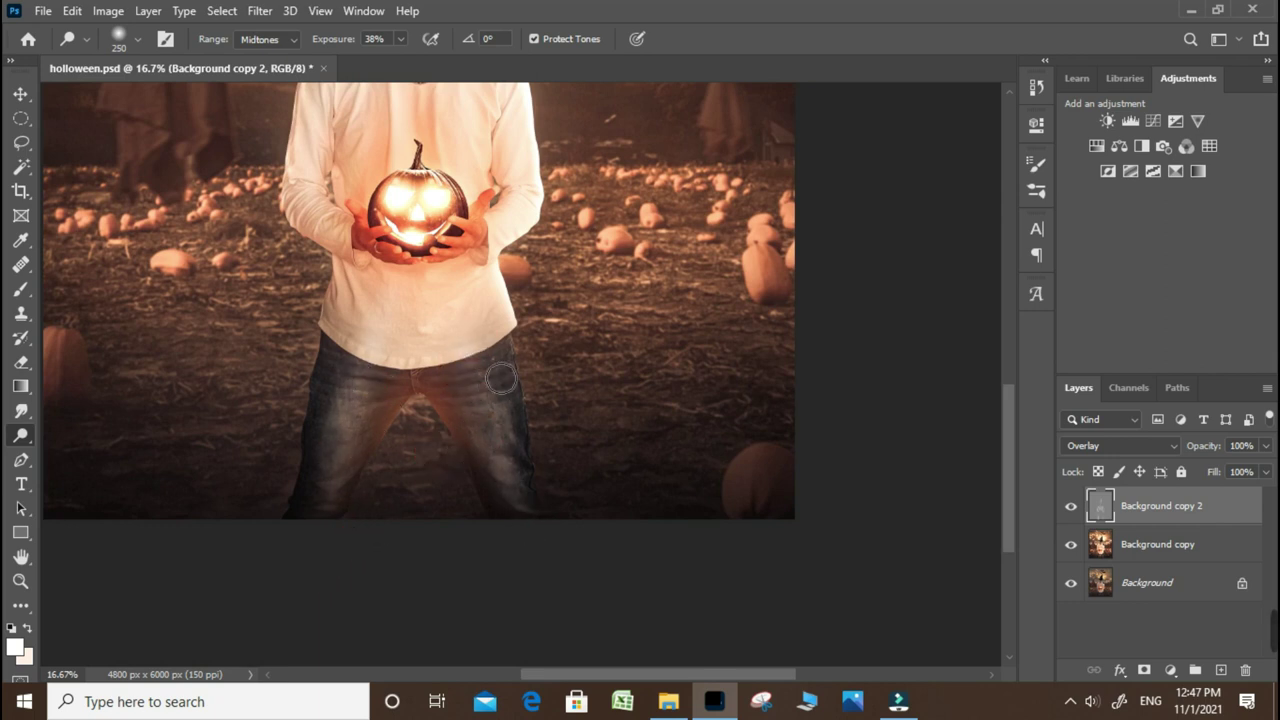
left_click_drag(429, 286, 445, 481)
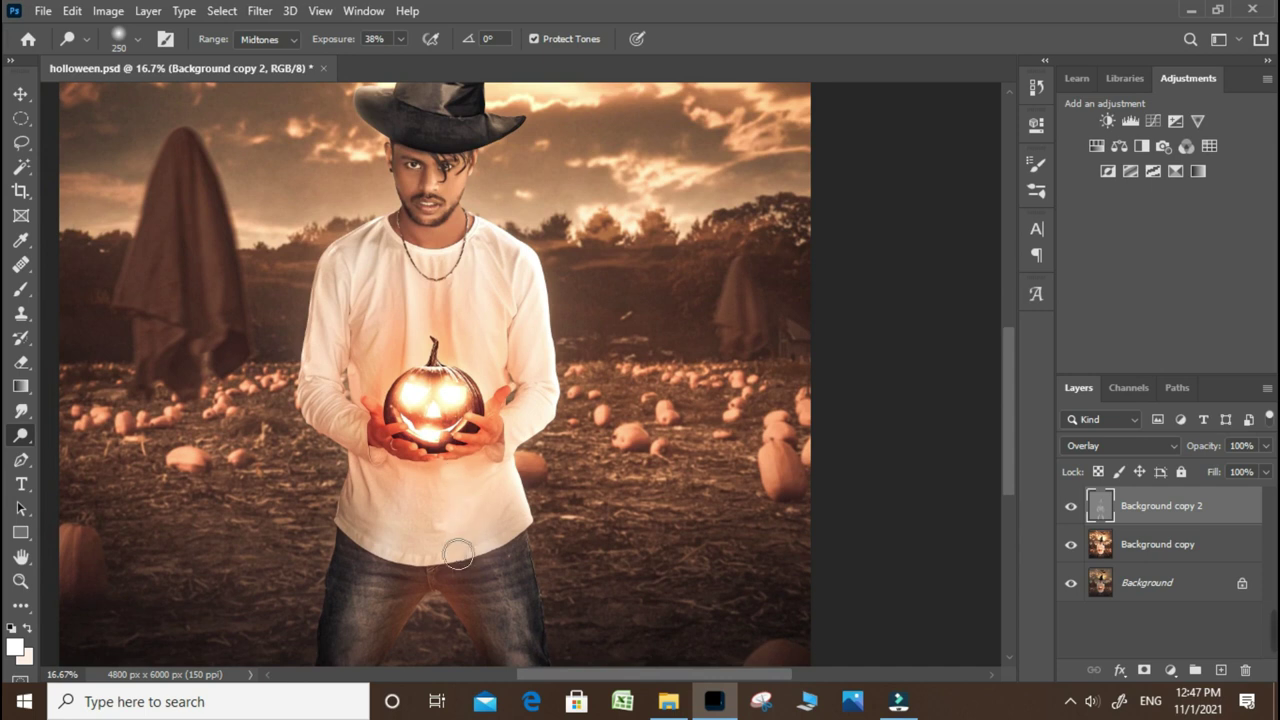
left_click_drag(421, 345, 385, 355)
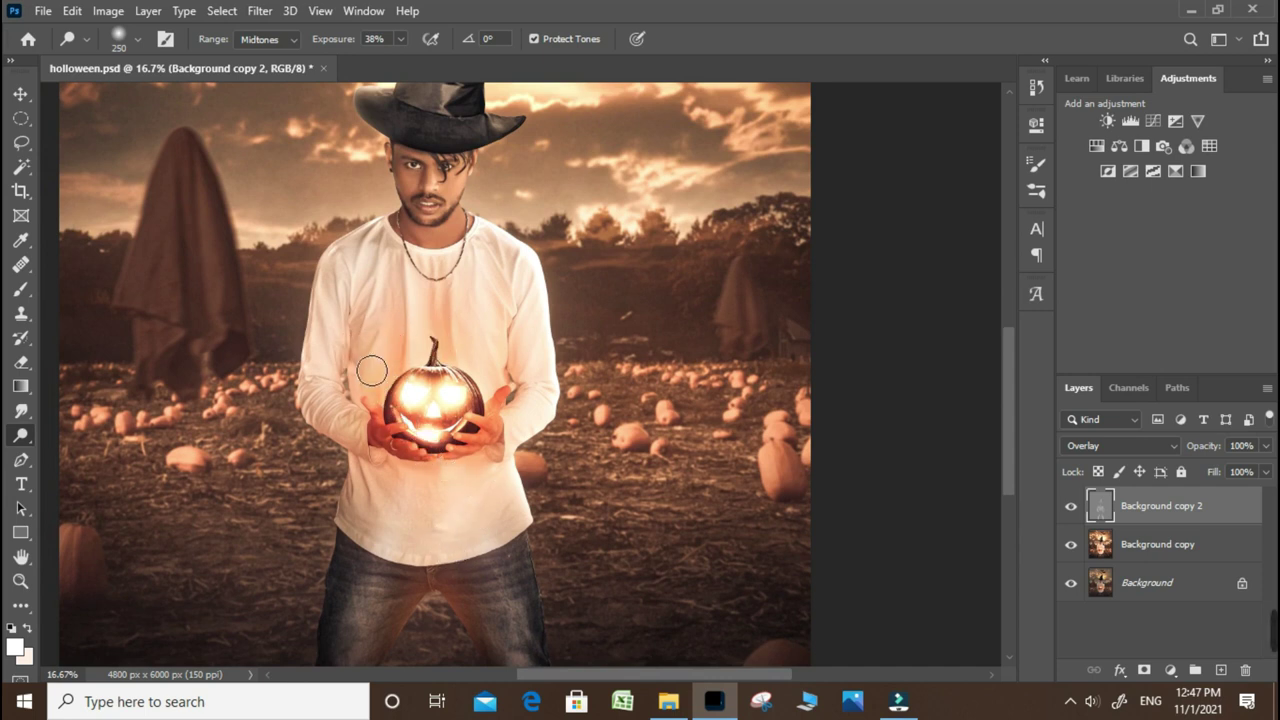
mouse_move(243, 316)
left_mouse_down()
mouse_move(293, 267)
mouse_move(257, 288)
left_mouse_up()
mouse_move(832, 360)
left_mouse_down()
mouse_move(452, 440)
mouse_move(443, 408)
mouse_move(467, 440)
left_mouse_up()
Step: Merge the dodge layer down and duplicate the merged layer
key("ctrl+minus")
key("ctrl+minus")
key("ctrl+minus")
right_click(1174, 510)
left_click(1006, 554)
mouse_move(1229, 510)
left_mouse_down()
mouse_move(1230, 688)
mouse_move(1221, 669)
left_mouse_up()
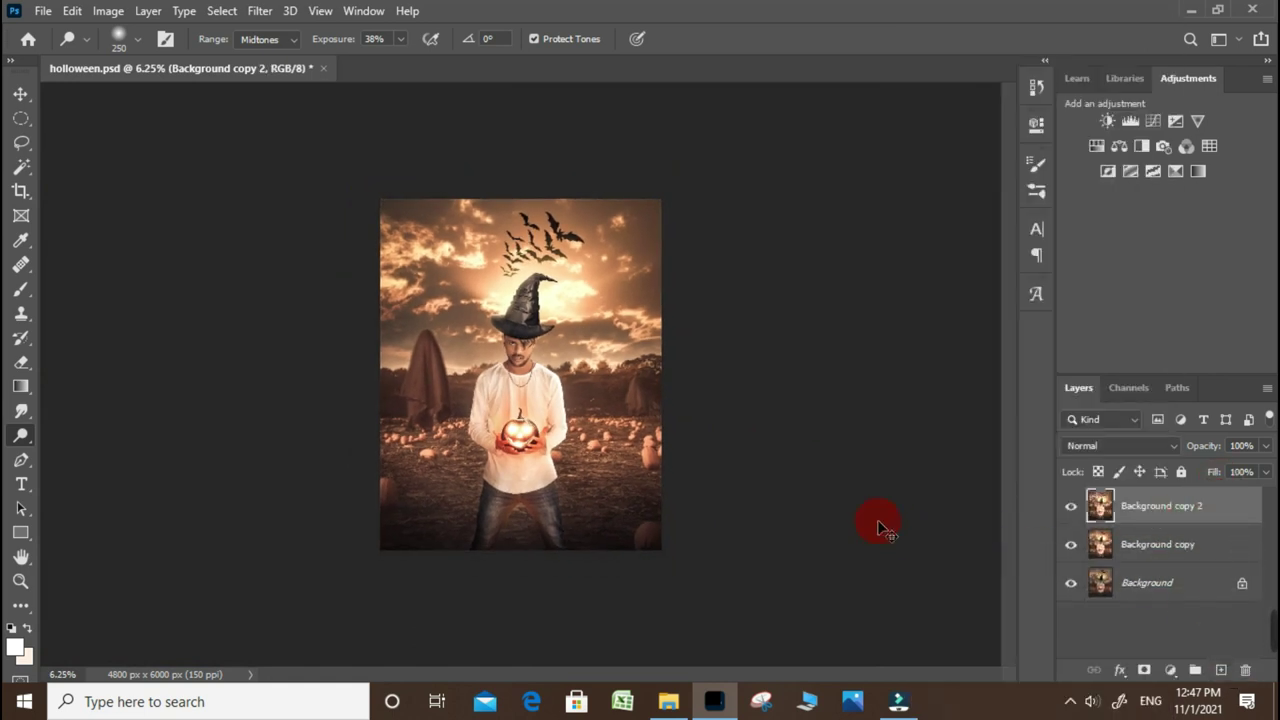
Step: Apply Color Balance to the shadows: cyan-red -13, magenta-green 0, yellow-blue +5
key("ctrl+b")
left_click(826, 416)
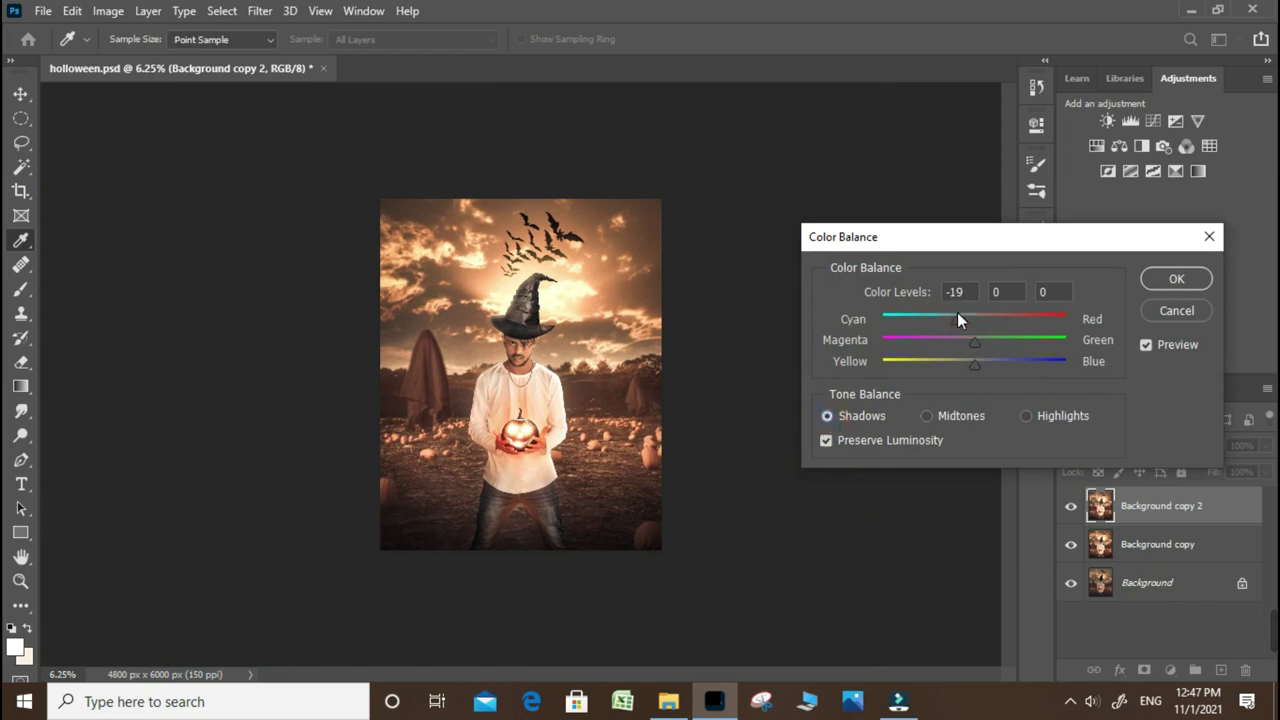
left_click_drag(954, 320, 963, 317)
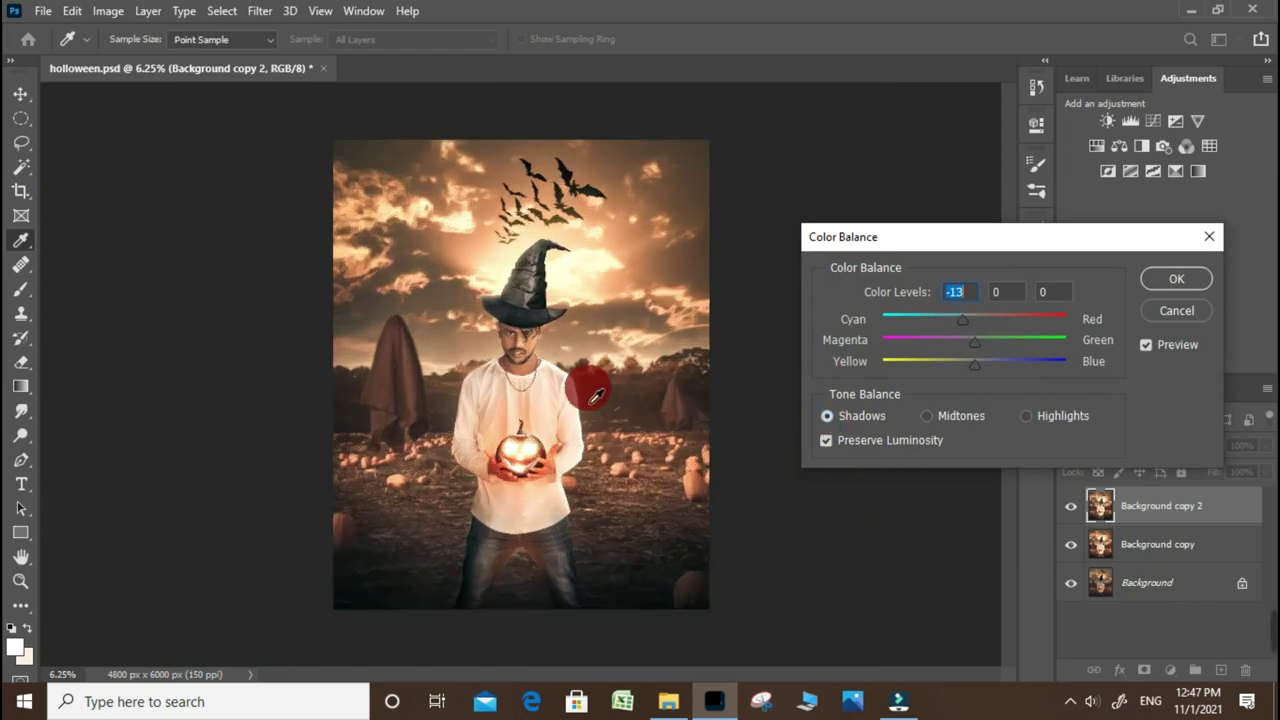
left_click_drag(666, 394, 574, 289)
left_click_drag(985, 360, 980, 363)
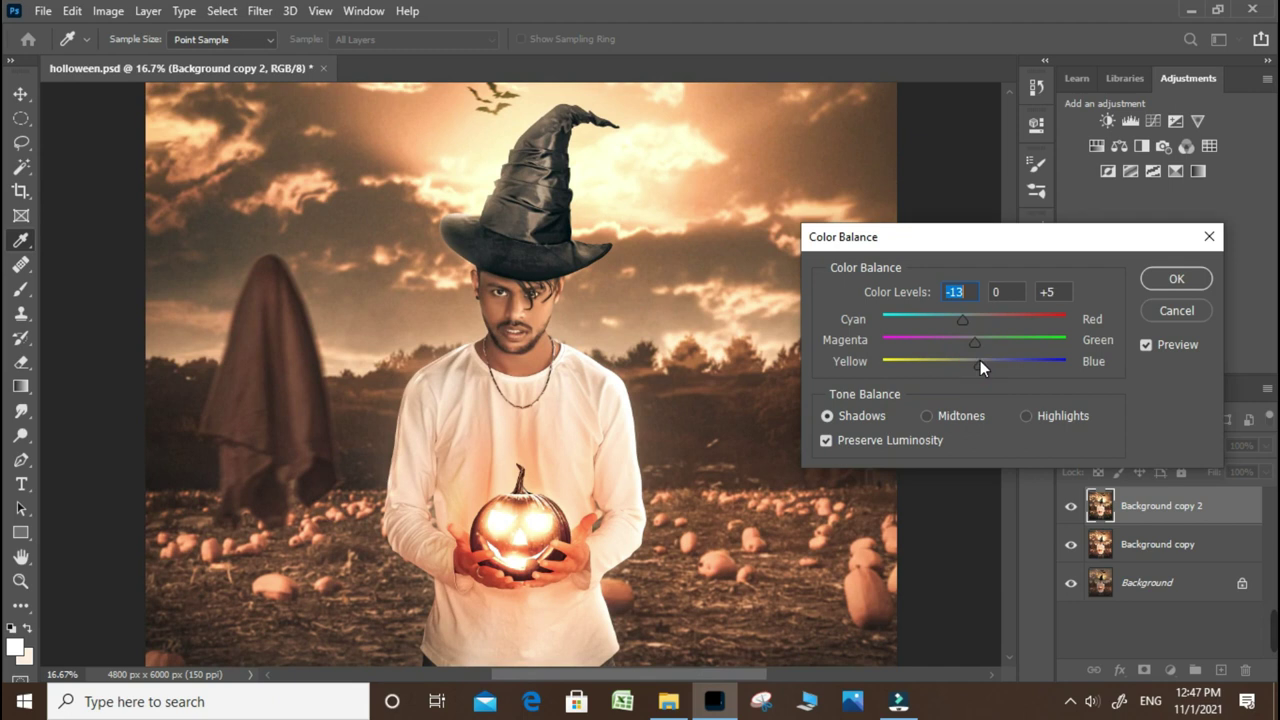
left_click(979, 363)
left_click(1169, 280)
Step: Apply Hue/Saturation with Saturation lowered to -8
key("o")
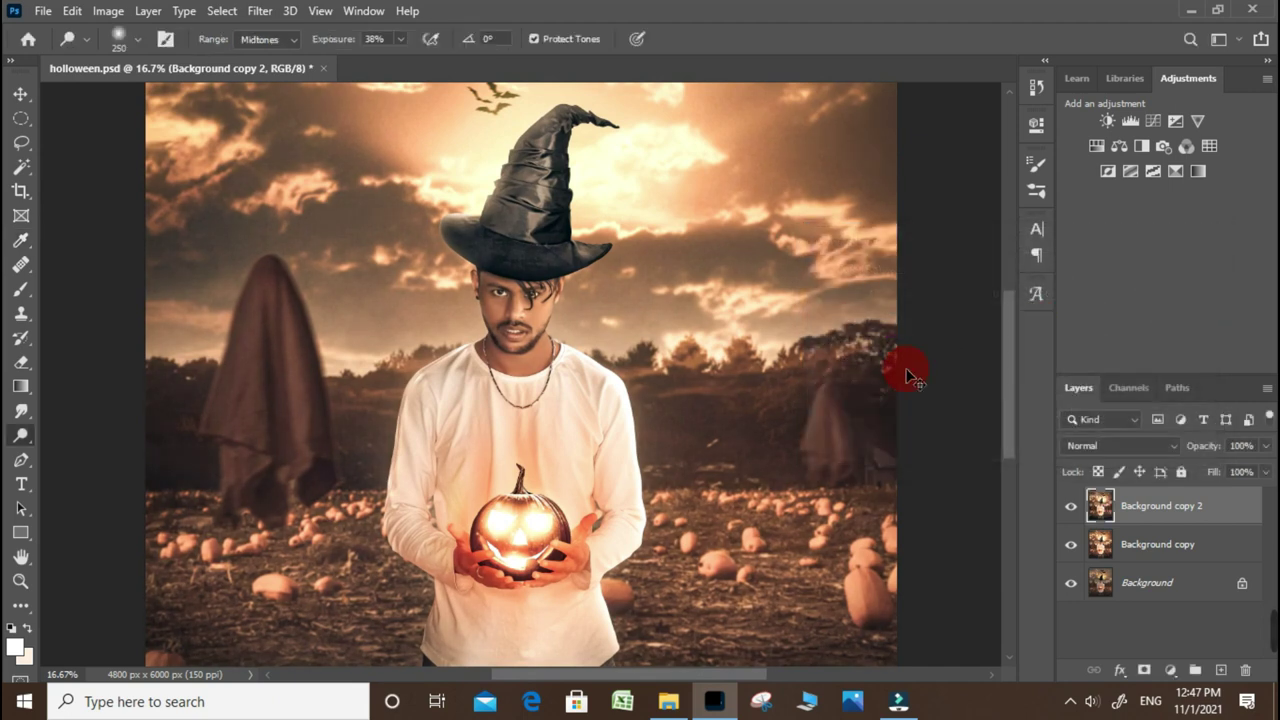
key("ctrl+u")
left_click_drag(919, 365, 912, 366)
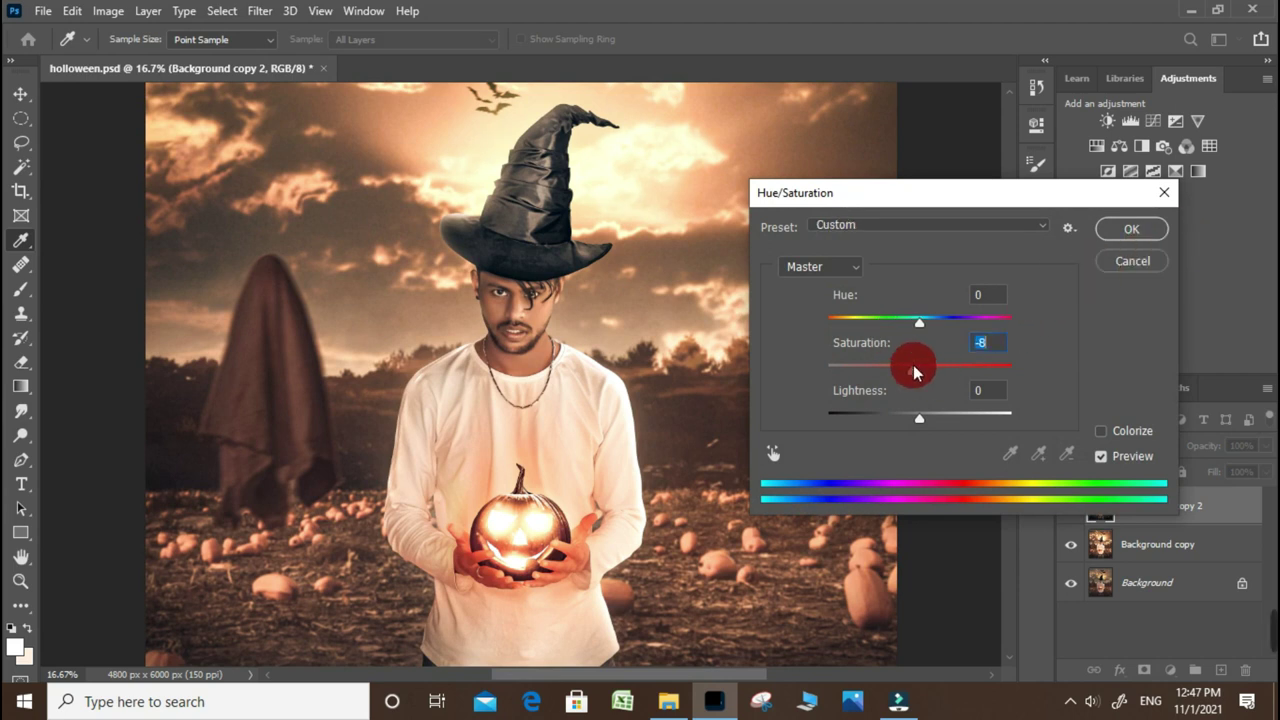
left_click(1128, 230)
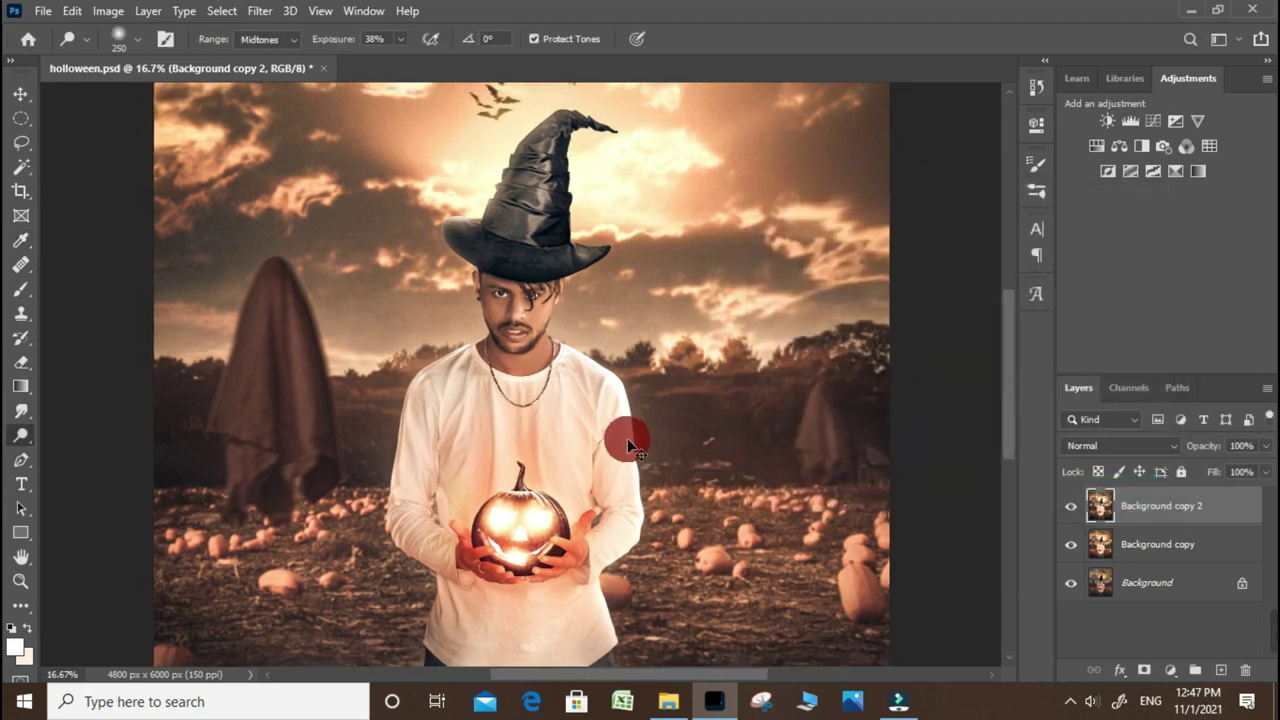
key("ctrl+minus")
key("ctrl+minus")
key("ctrl+minus")
key("ctrl+plus")
key("ctrl+plus")
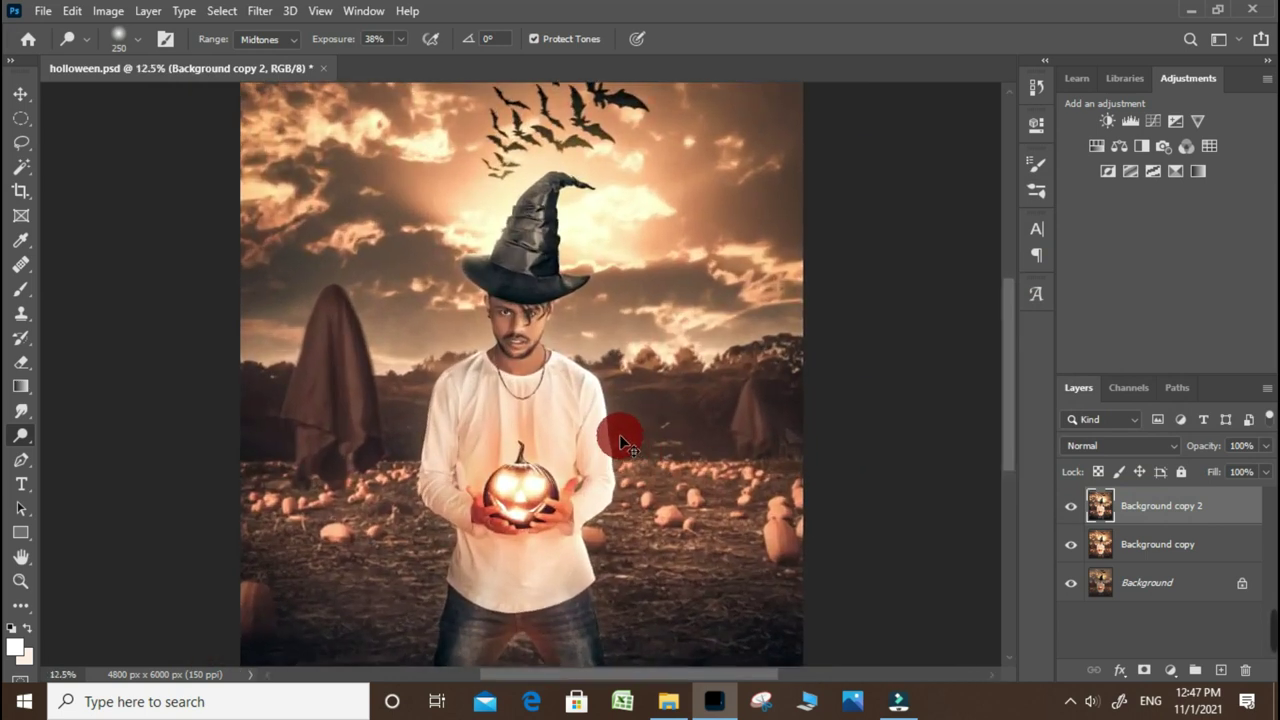
Step: Apply Curves raising input 203 to output 207, then inspect the face and hat
key("ctrl+m")
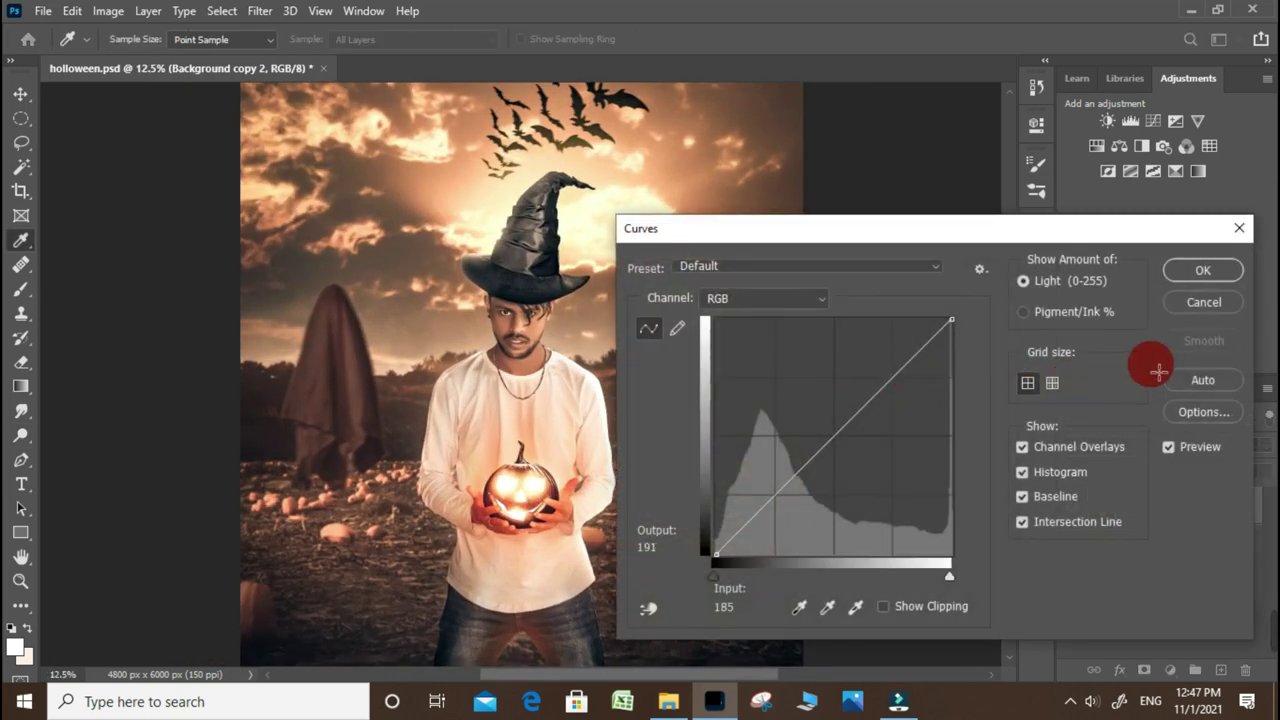
left_click(912, 372)
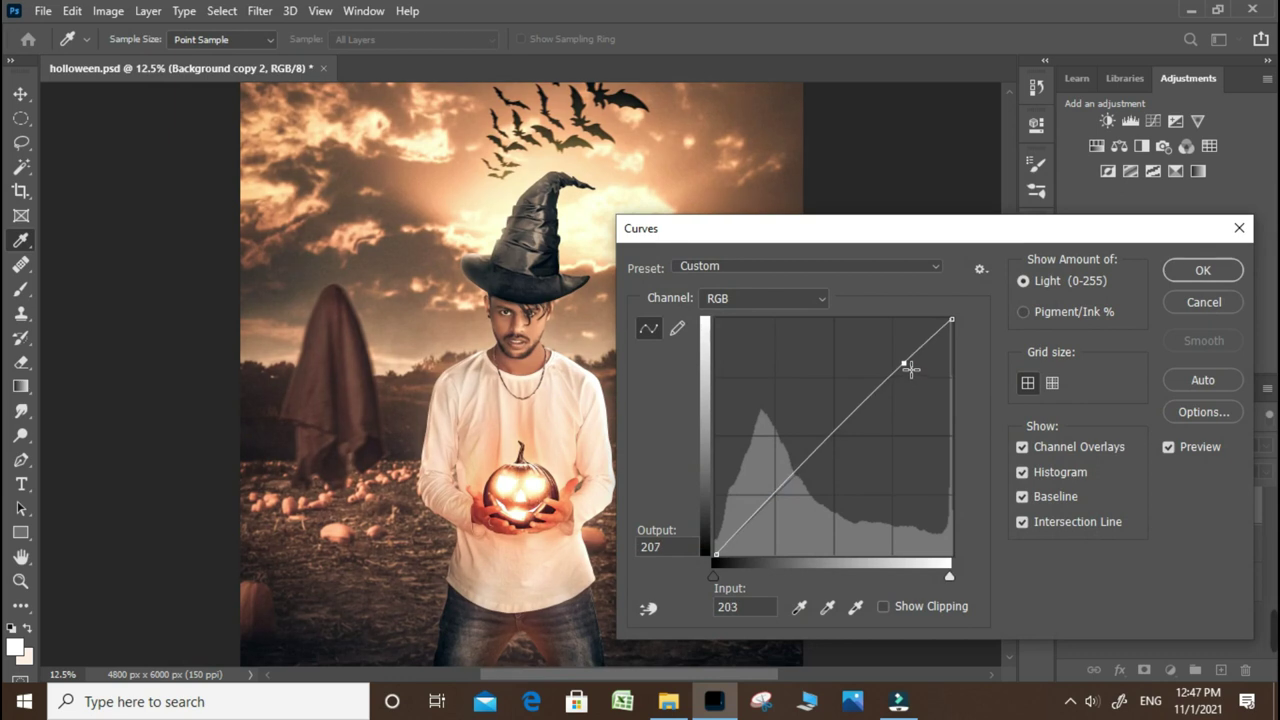
left_click(1200, 270)
scroll(800, 390, "down", 1)
scroll(658, 419, "up", 1)
scroll(599, 297, "up", 1)
scroll(585, 281, "up", 2)
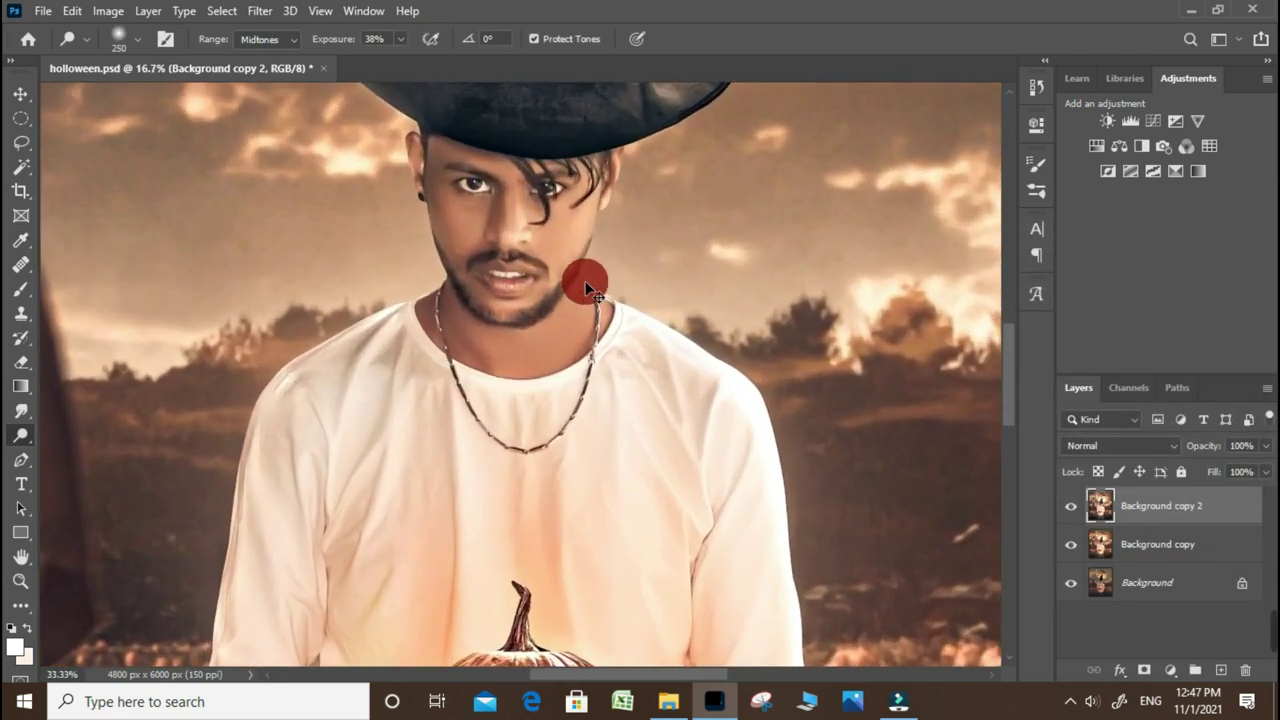
scroll(585, 281, "up", 2)
left_click_drag(580, 243, 520, 440)
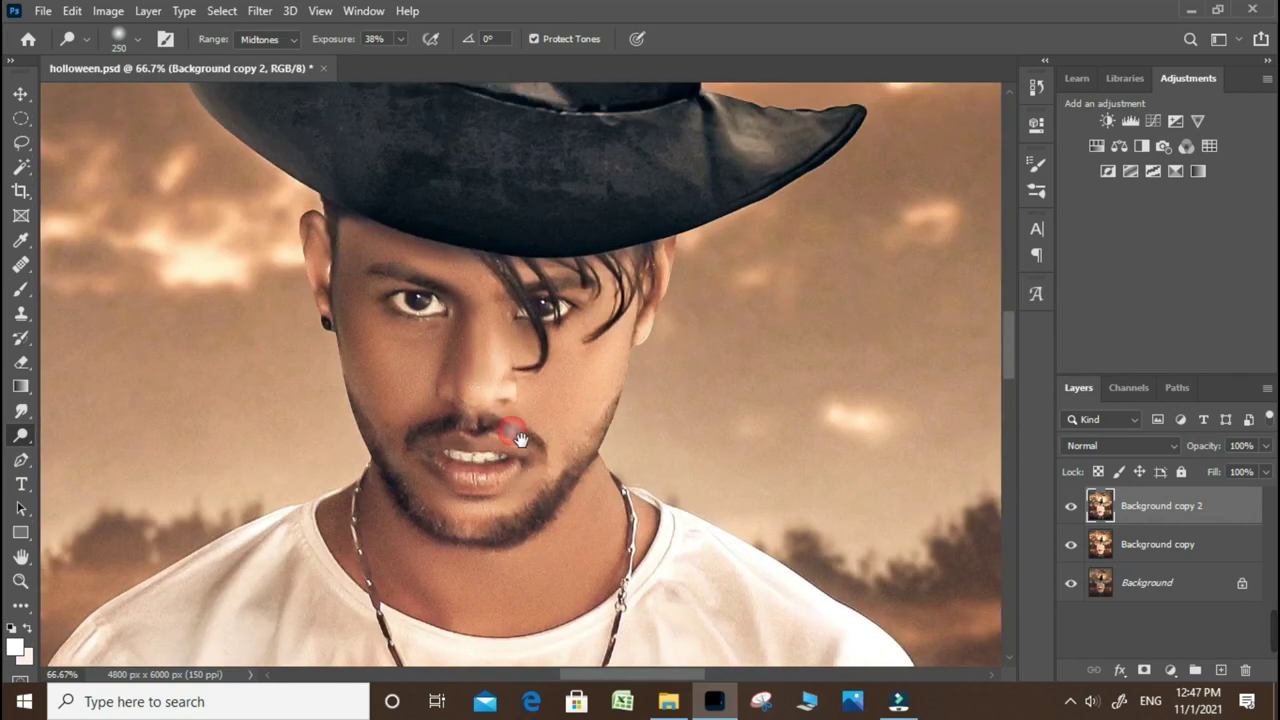
scroll(620, 450, "down", 1)
scroll(726, 463, "down", 2)
scroll(800, 470, "down", 2)
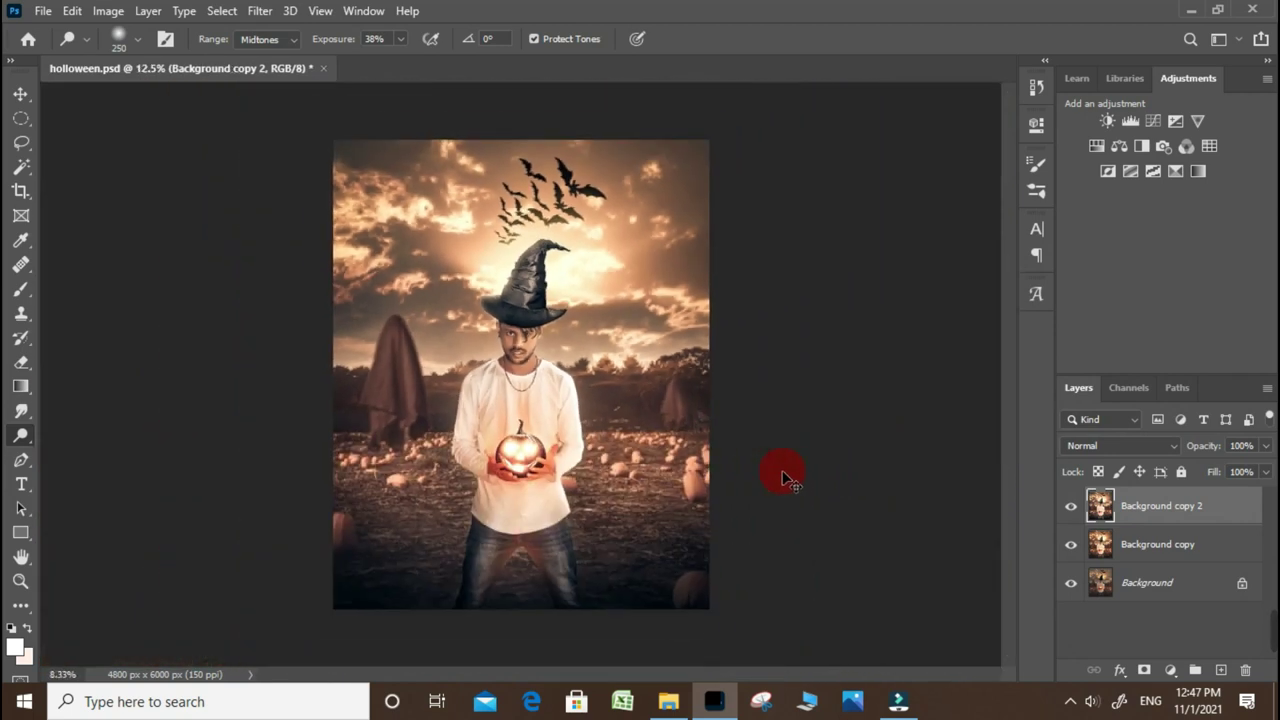
Step: Hide Background copy and toggle Background copy 2 off and on to compare the before and after grading
left_click(1071, 544)
key("ctrl+plus")
left_click(1071, 506)
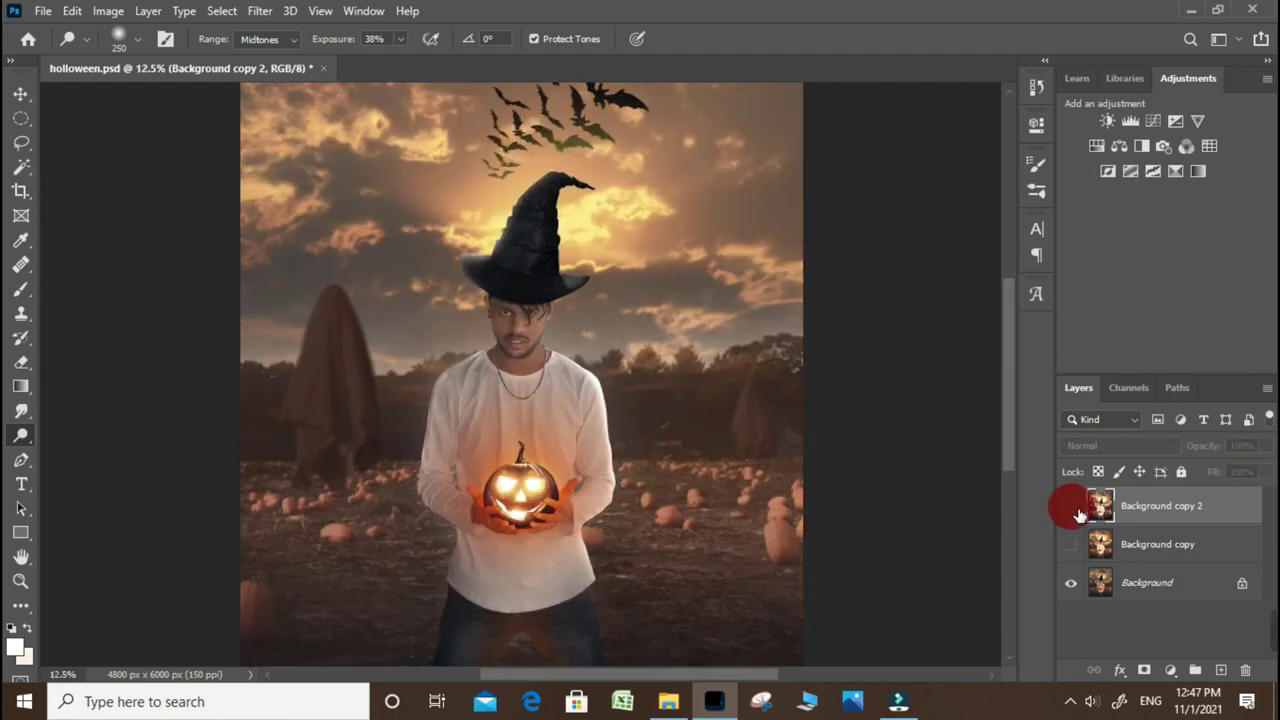
left_click(1074, 509)
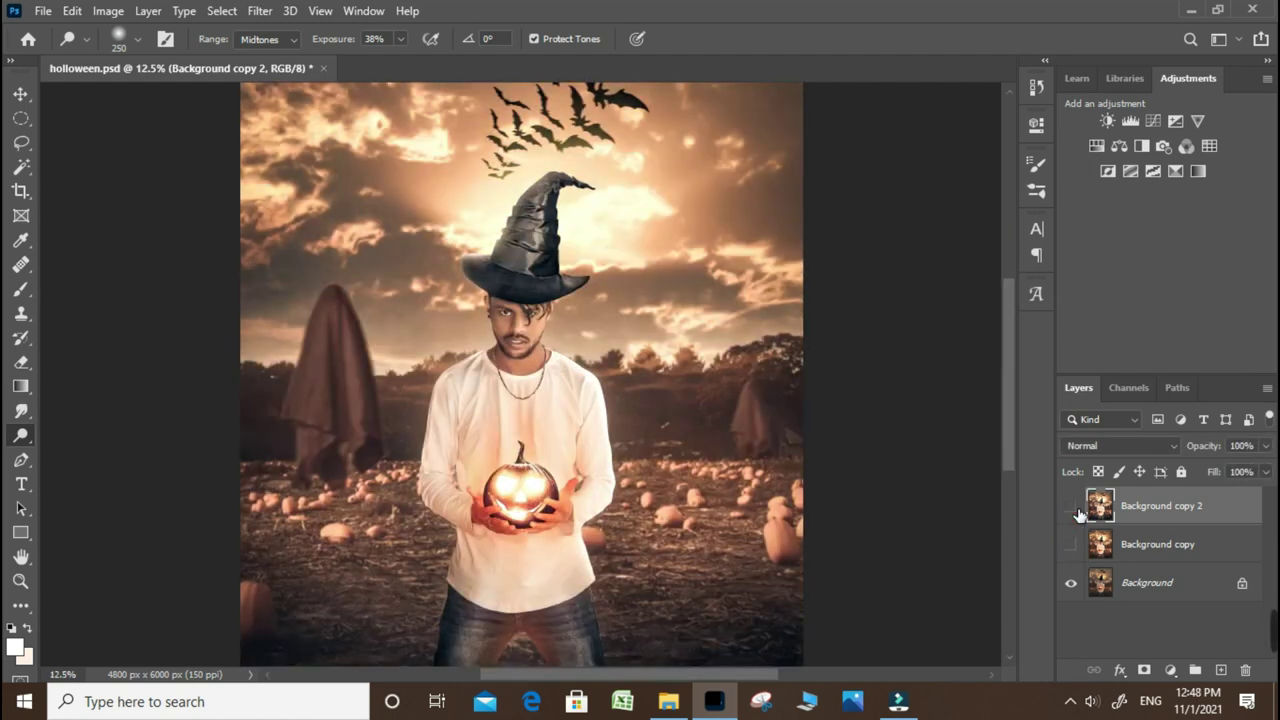
left_click(1072, 507)
left_click(1072, 507)
Step: Zoom in slightly on the finished composite, then minimize Photoshop and the file browser
key("ctrl+plus")
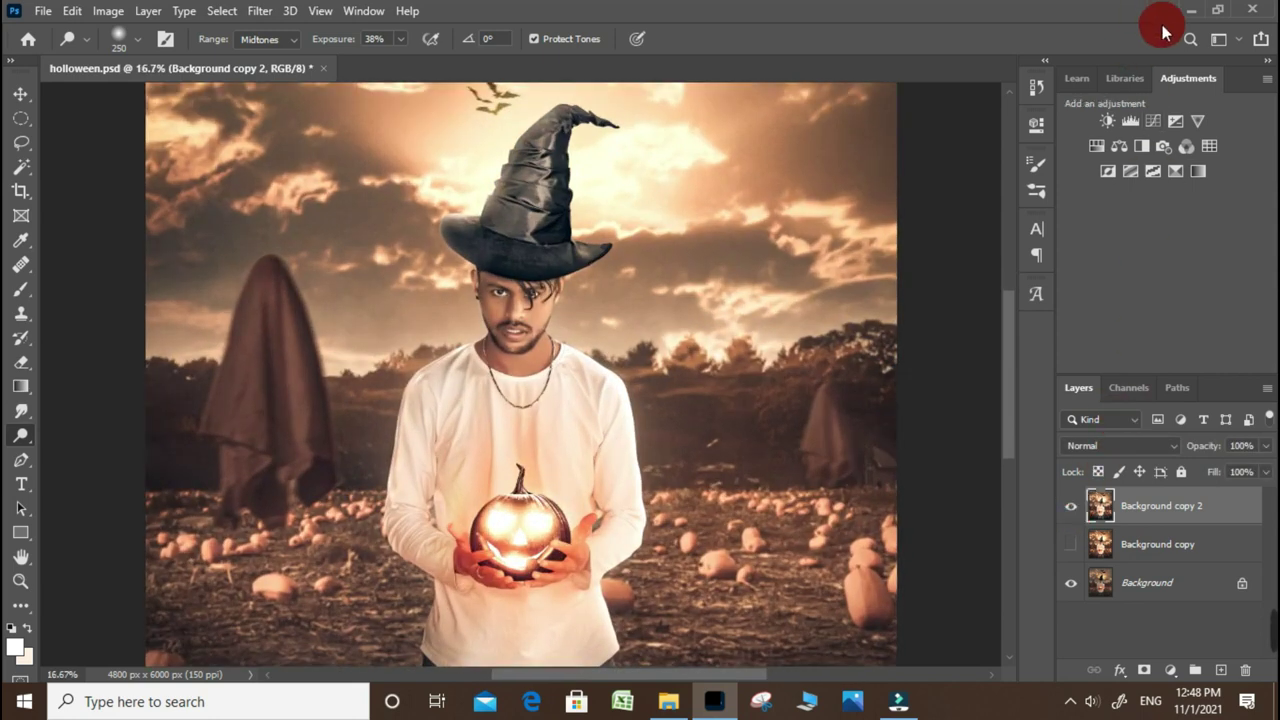
left_click(1189, 11)
left_click(1168, 10)
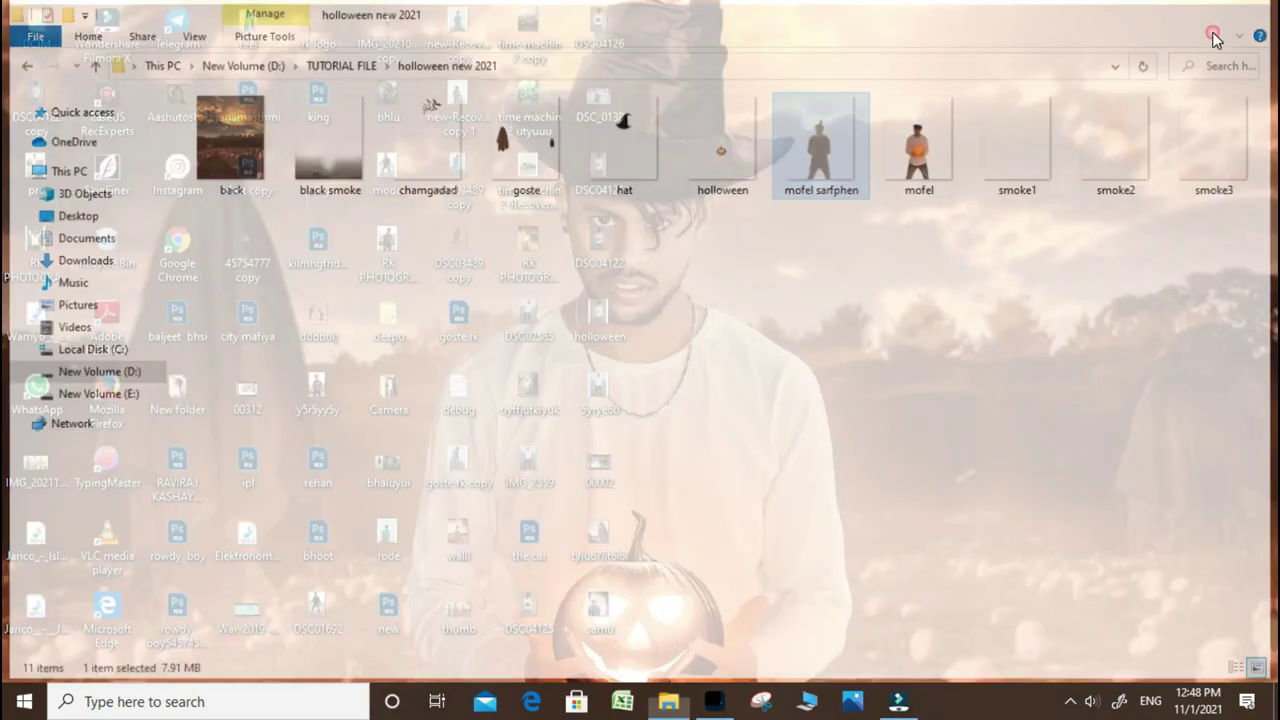